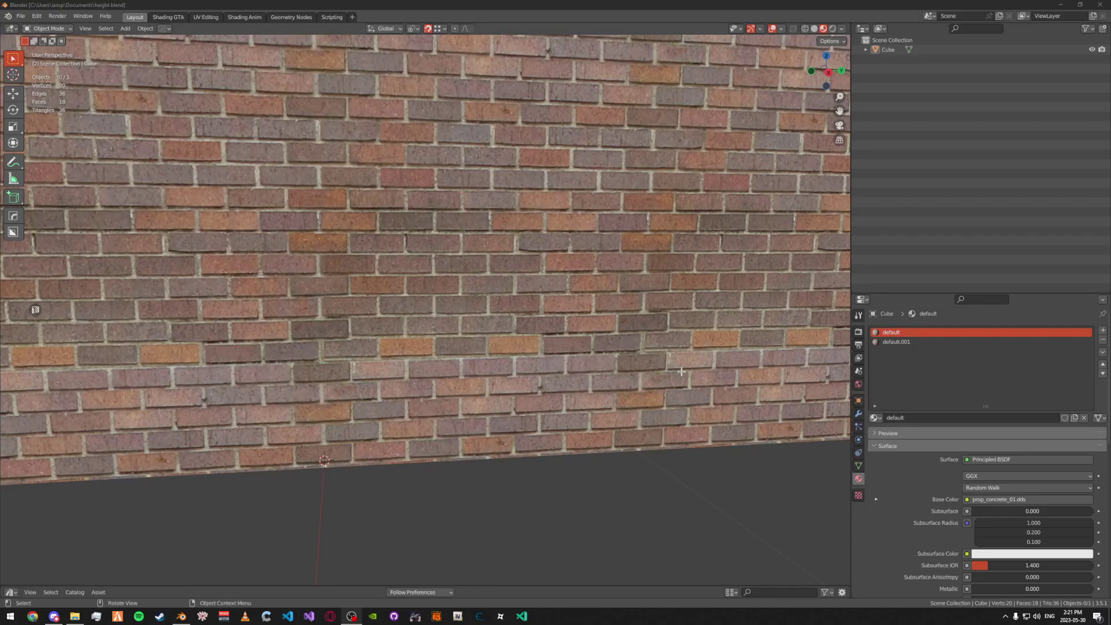
# Examine the brick wall model from several angles and check which material its brick face uses.
pyautogui.moveTo(604, 347); pyautogui.dragTo(447, 306)
pyautogui.scroll(-3, 580, 349)
pyautogui.scroll(3, 444, 309)
pyautogui.click(451, 303)
pyautogui.press('Tab')
pyautogui.click(566, 293)
pyautogui.click(565, 290)
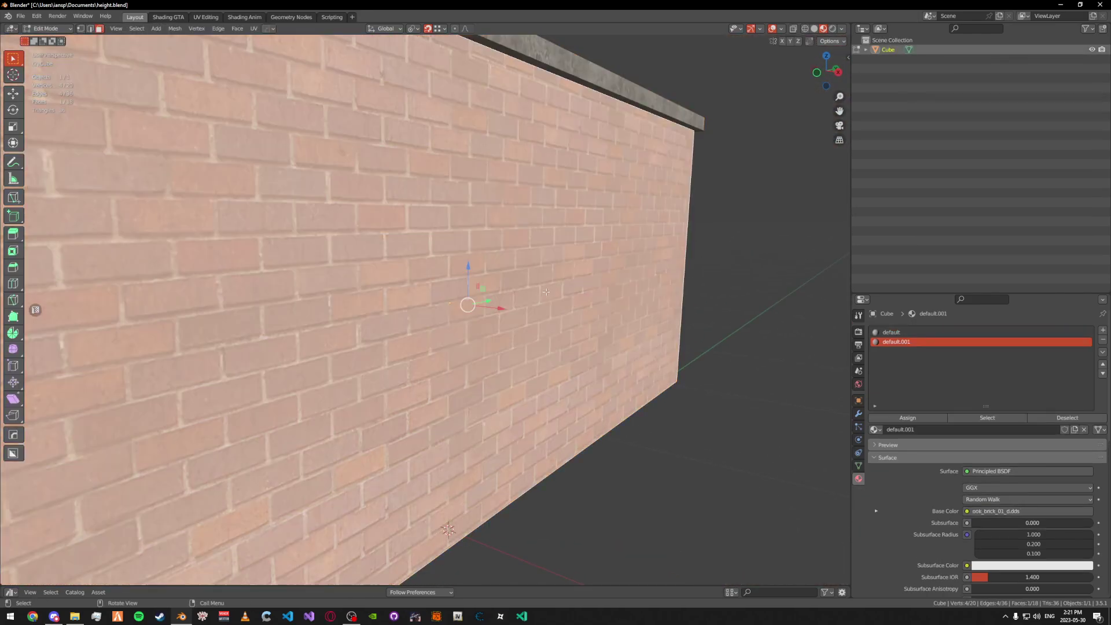
pyautogui.press('Tab')
pyautogui.moveTo(570, 272); pyautogui.dragTo(487, 275)
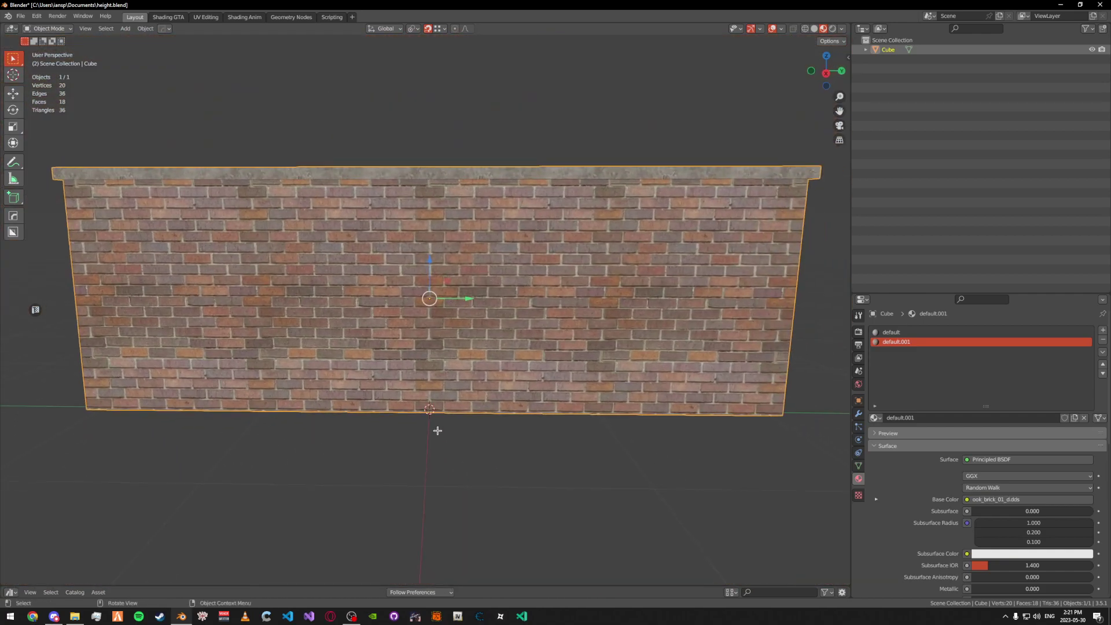
pyautogui.moveTo(437, 430); pyautogui.dragTo(430, 311)
pyautogui.scroll(5, 429, 311)
# Switch to Materialize and maximize its window.
pyautogui.click(75, 616)
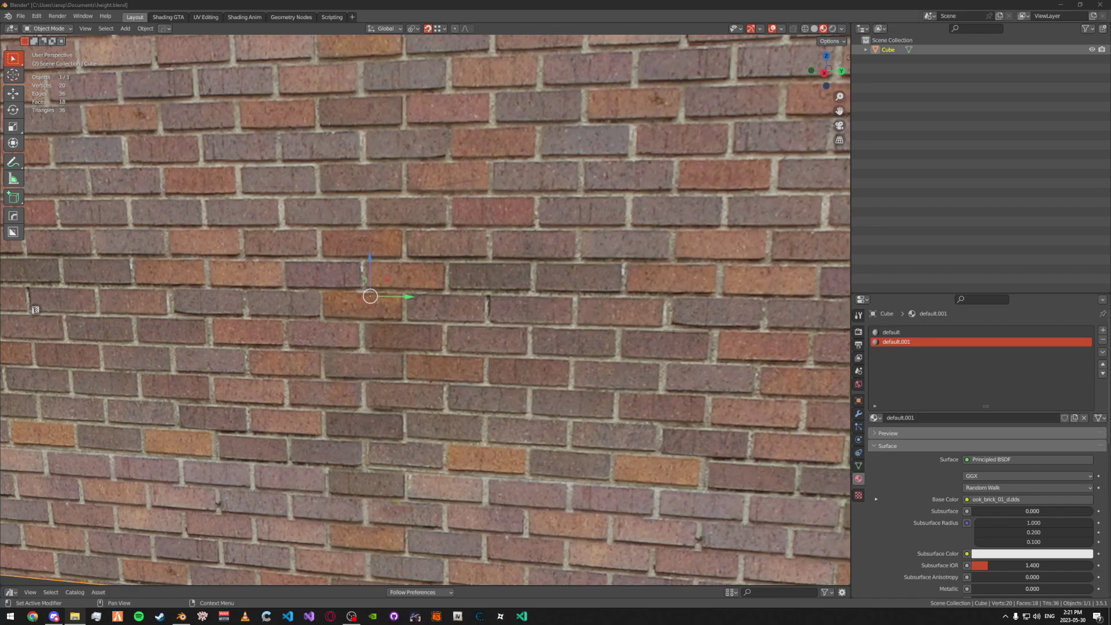
pyautogui.hotkey('alt', 'Tab')
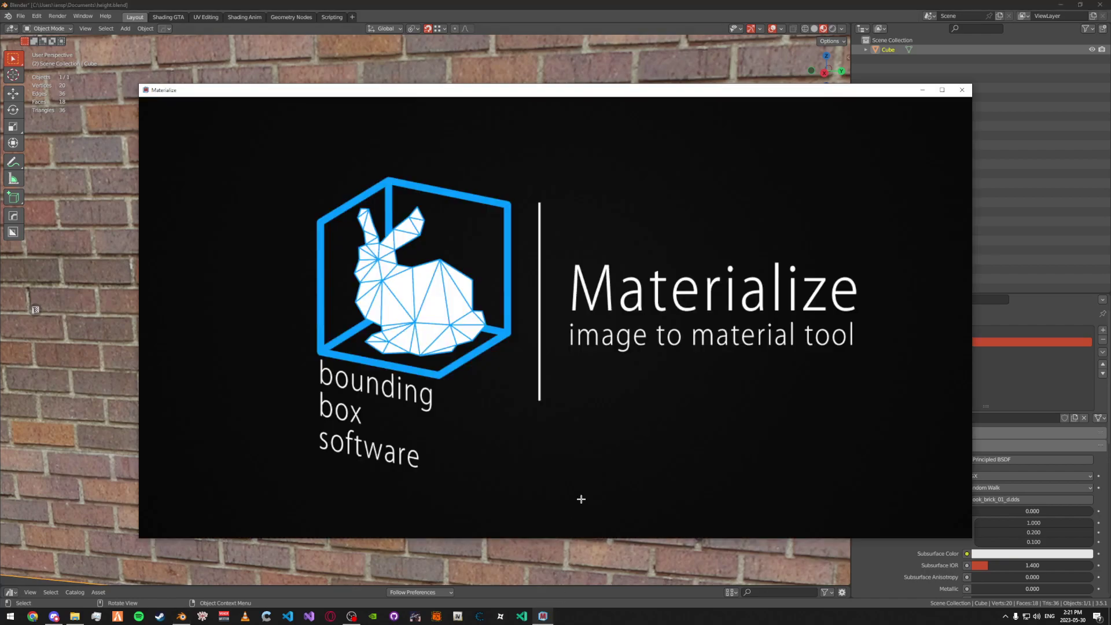
pyautogui.click(942, 90)
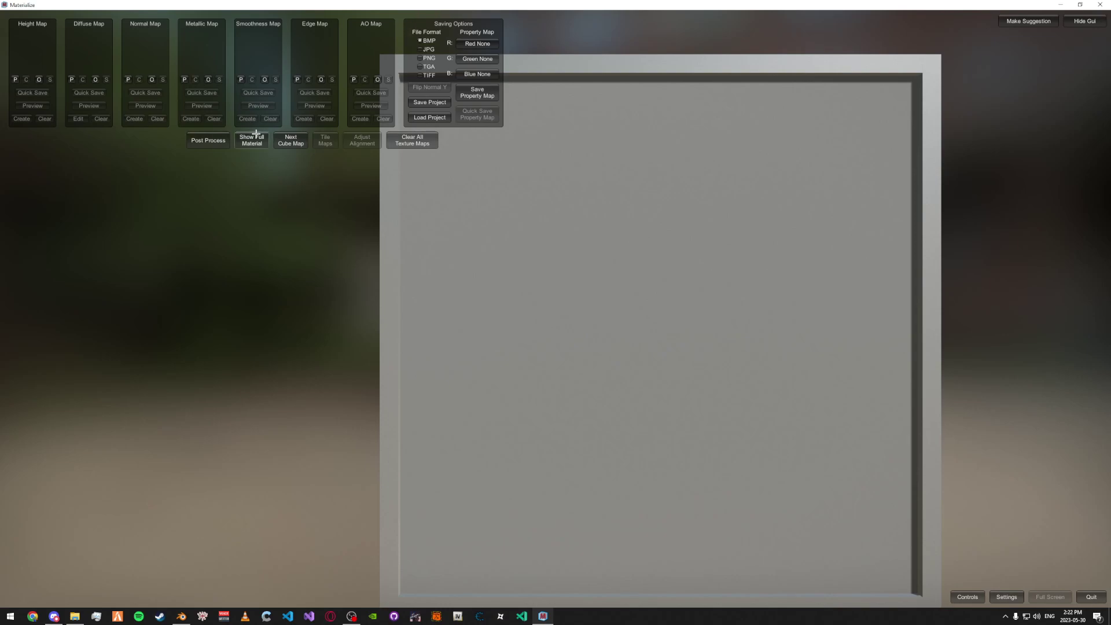
pyautogui.click(96, 80)
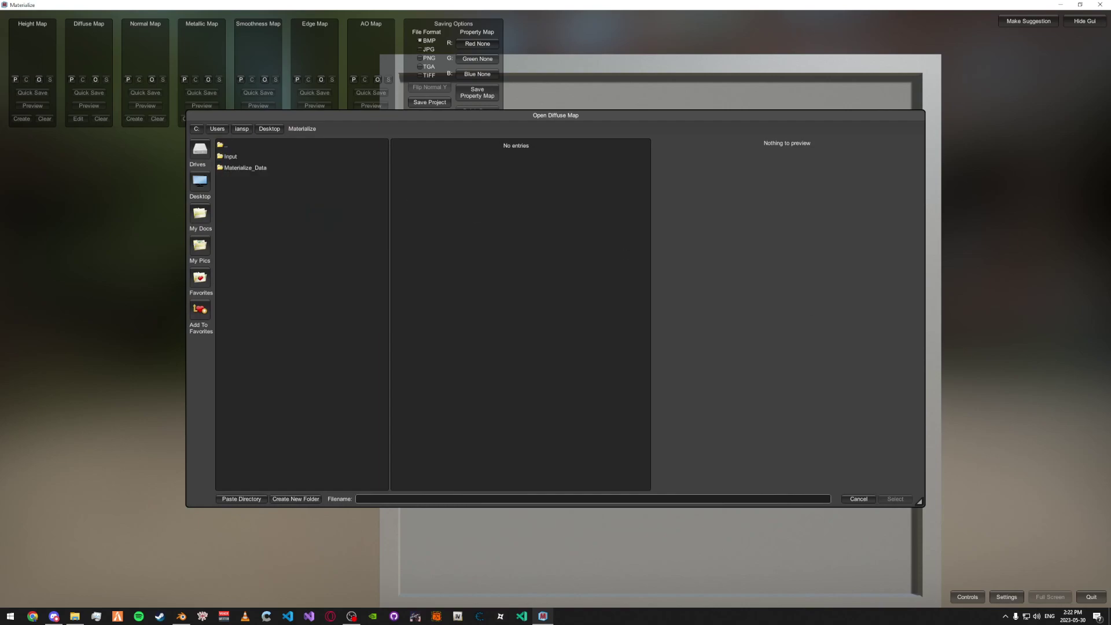
pyautogui.hotkey('alt', 'Tab')
pyautogui.doubleClick(232, 155)
# Cancel the diffuse map selection and open the texture ook_brick_01_d.dds in Photoshop.
pyautogui.hotkey('alt', 'Tab')
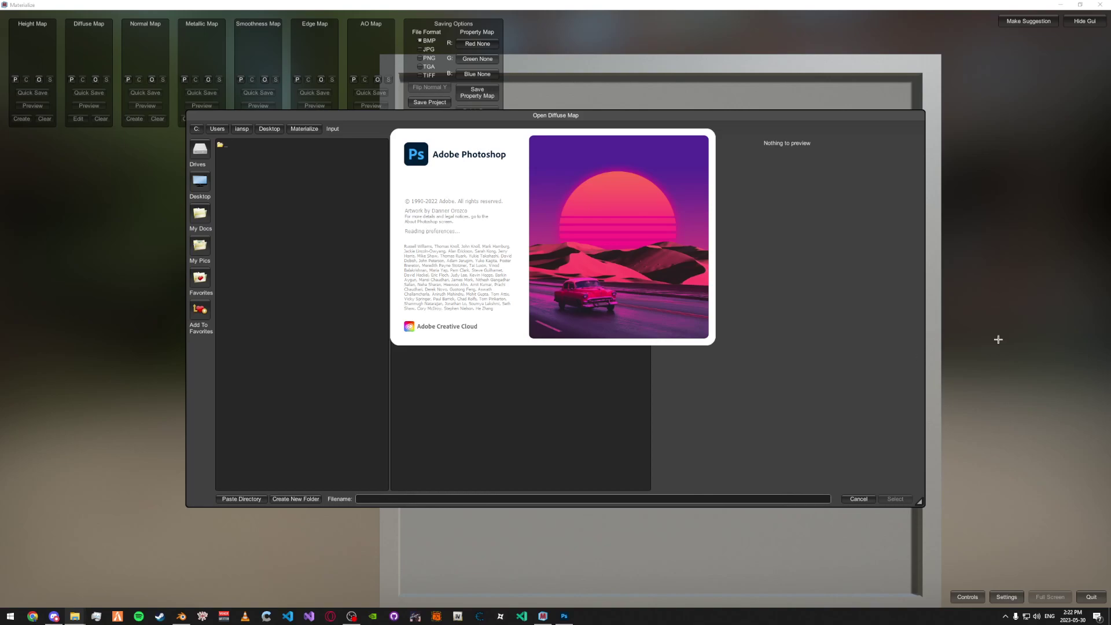
pyautogui.click(867, 500)
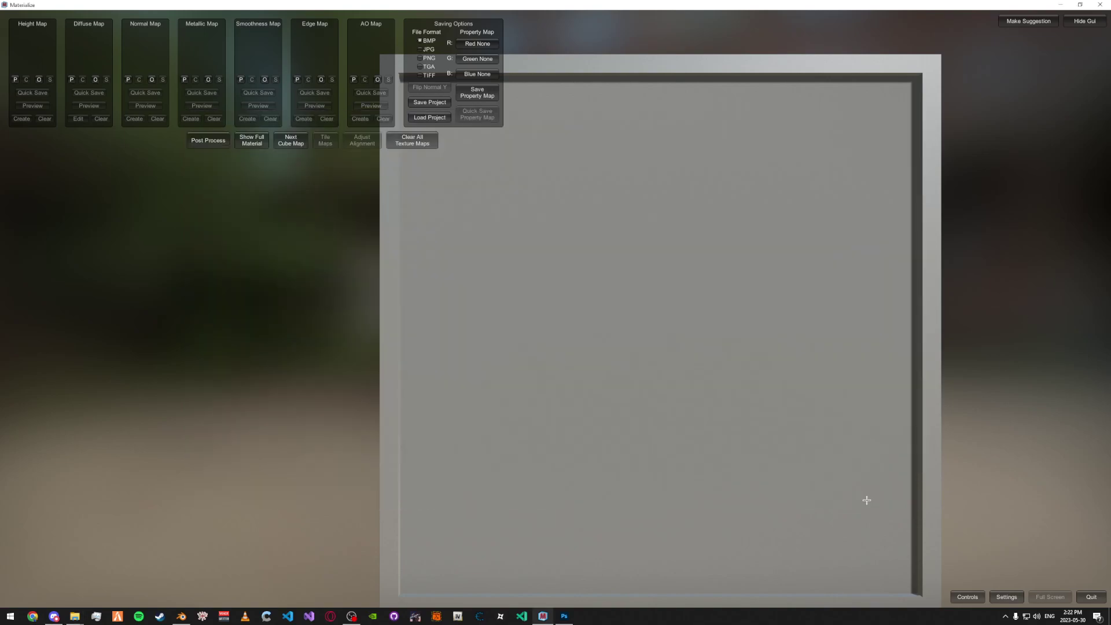
pyautogui.hotkey('alt', 'Tab')
pyautogui.click(729, 356)
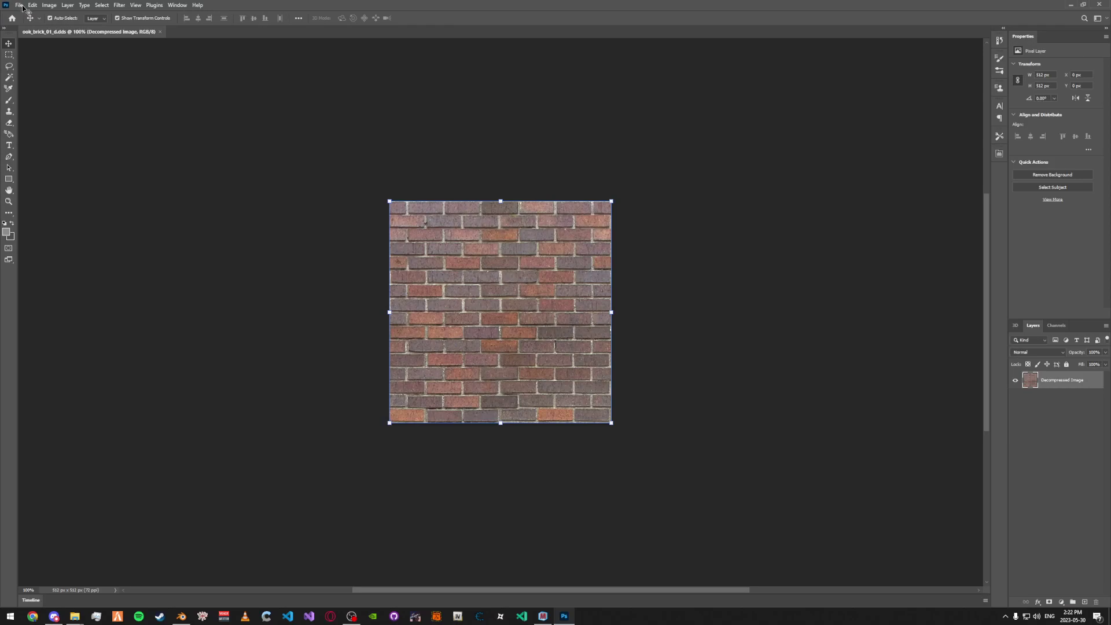
# Save the brick texture as ook_brick_01_d.png in PNG format in Materialize's Input folder, and close Photoshop.
pyautogui.click(22, 7)
pyautogui.click(56, 108)
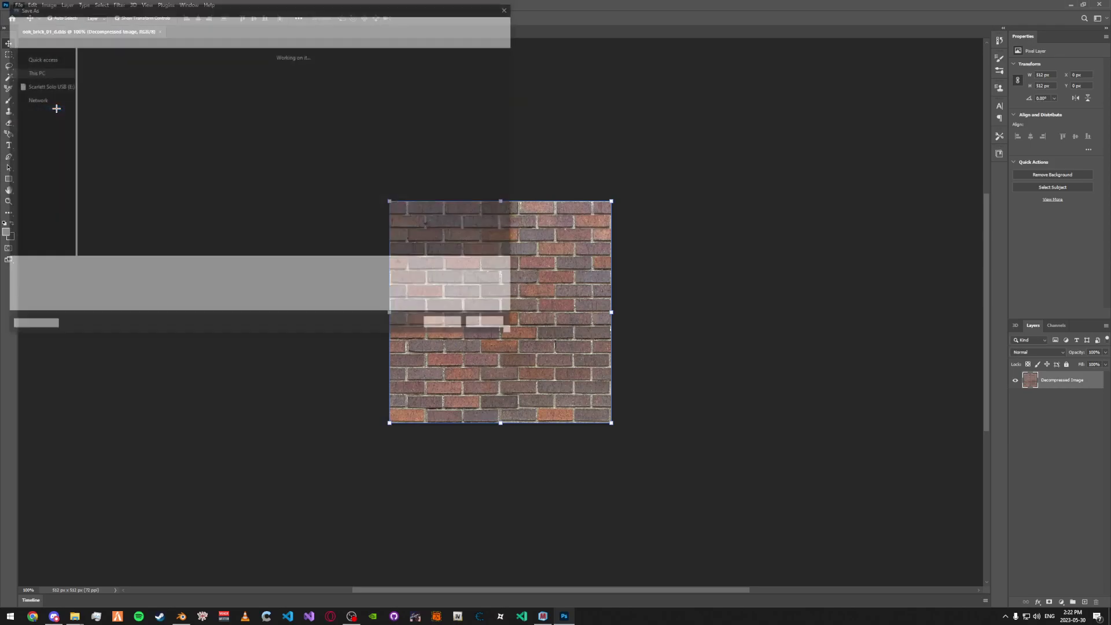
pyautogui.click(122, 268)
pyautogui.press('BackSpace')
pyautogui.press('BackSpace')
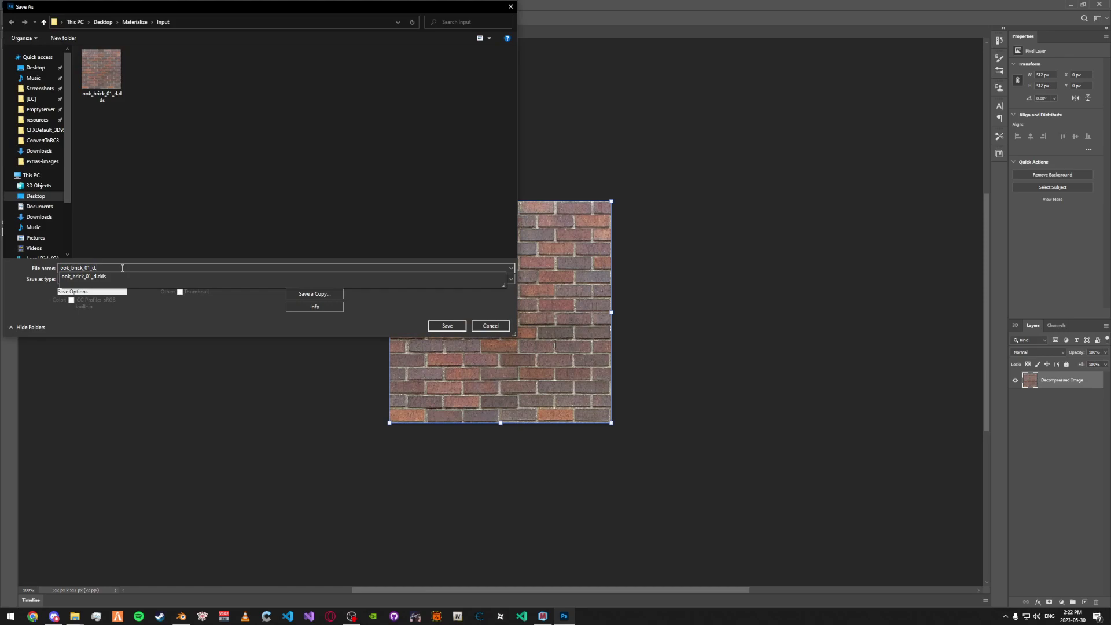
pyautogui.write('png')
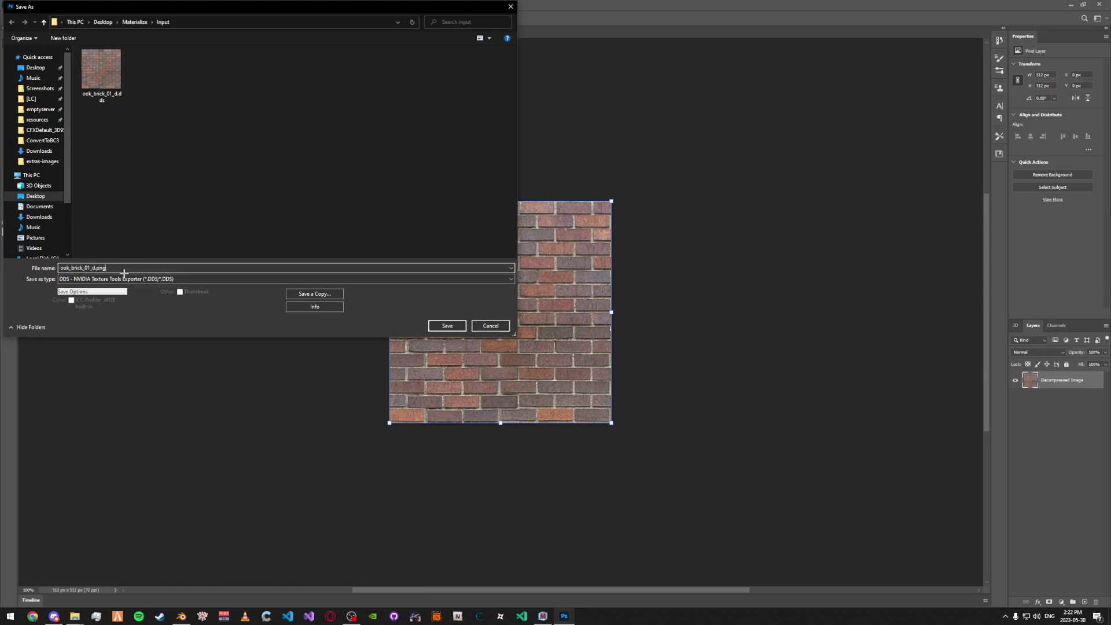
pyautogui.click(124, 279)
pyautogui.click(107, 330)
pyautogui.click(442, 325)
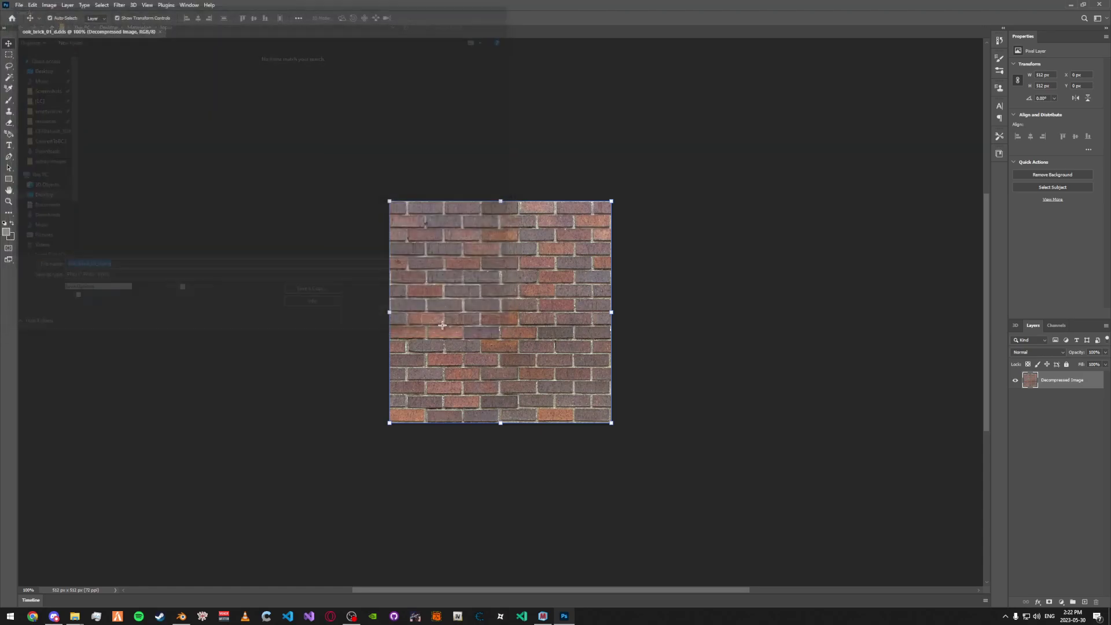
pyautogui.click(603, 195)
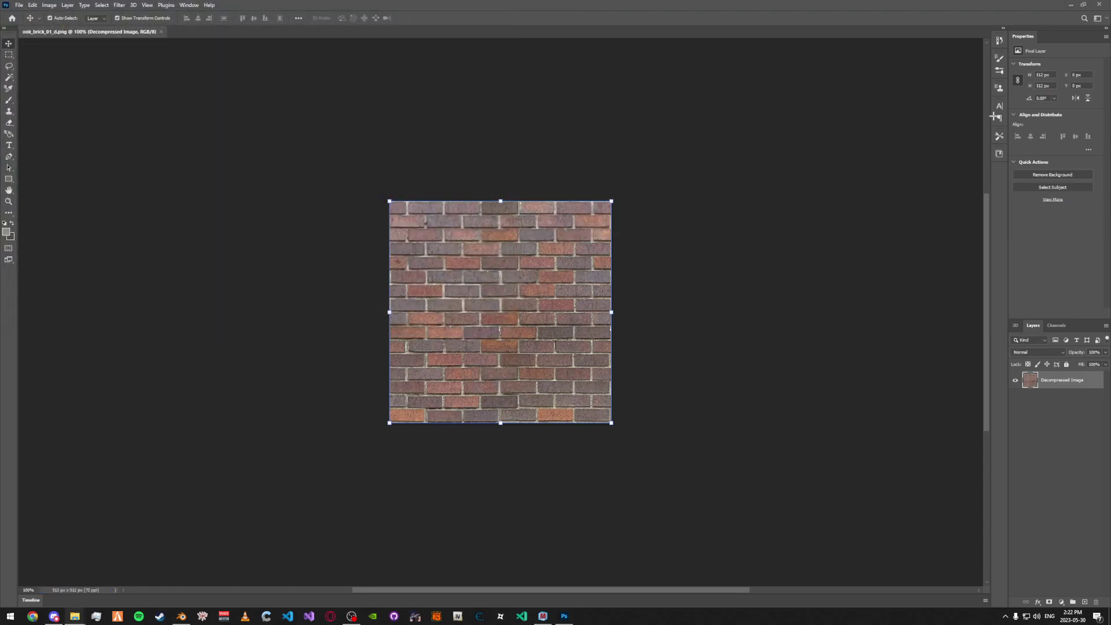
pyautogui.click(1099, 5)
# Load ook_brick_01_d.png from the Input folder as the diffuse map.
pyautogui.click(94, 80)
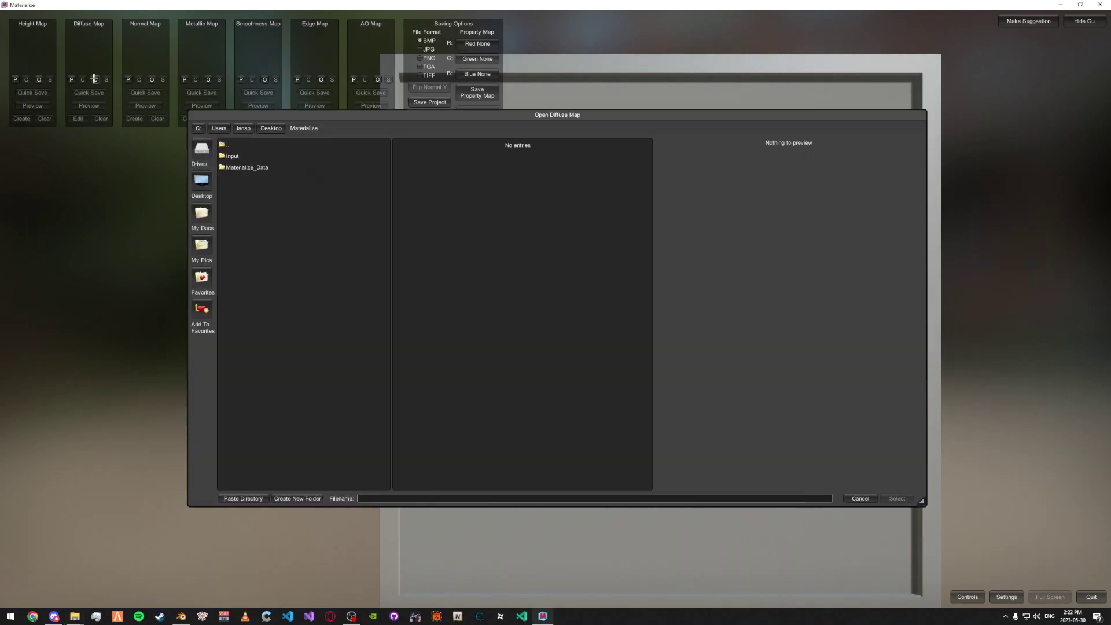
pyautogui.doubleClick(232, 156)
pyautogui.doubleClick(424, 155)
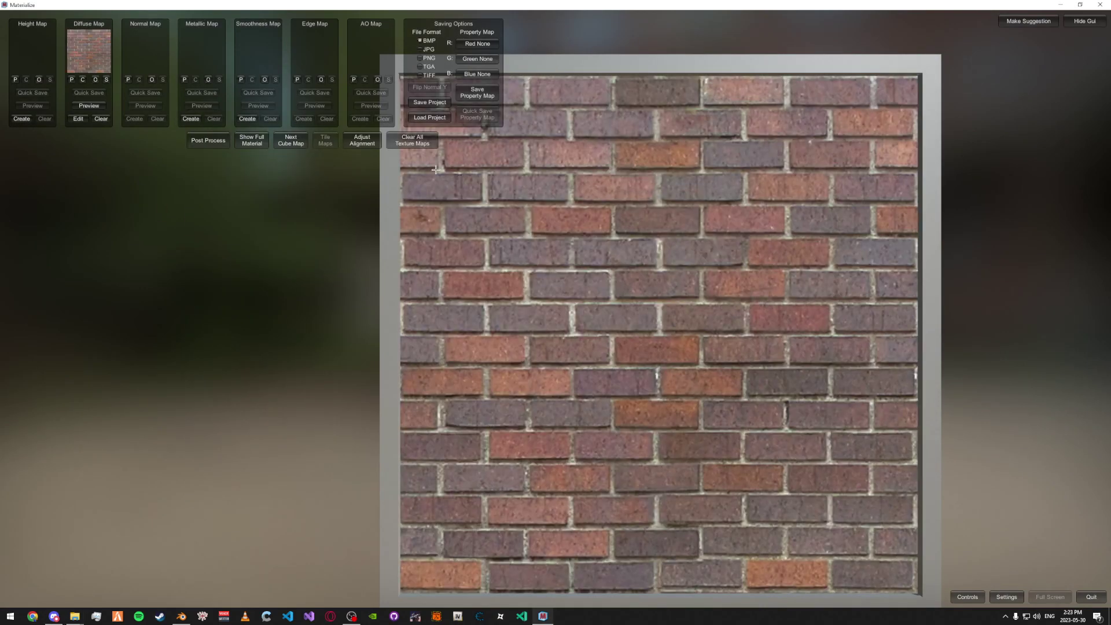
# Start creating a height map from the original diffuse texture and place its settings window beside the brick preview.
pyautogui.moveTo(436, 169); pyautogui.dragTo(621, 261)
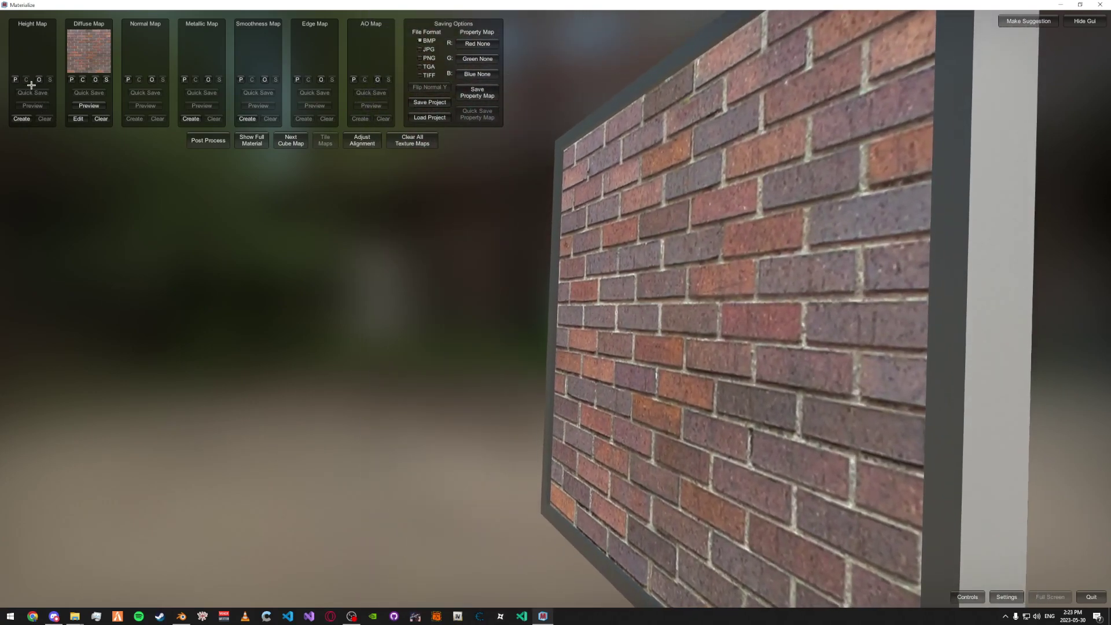
pyautogui.click(21, 119)
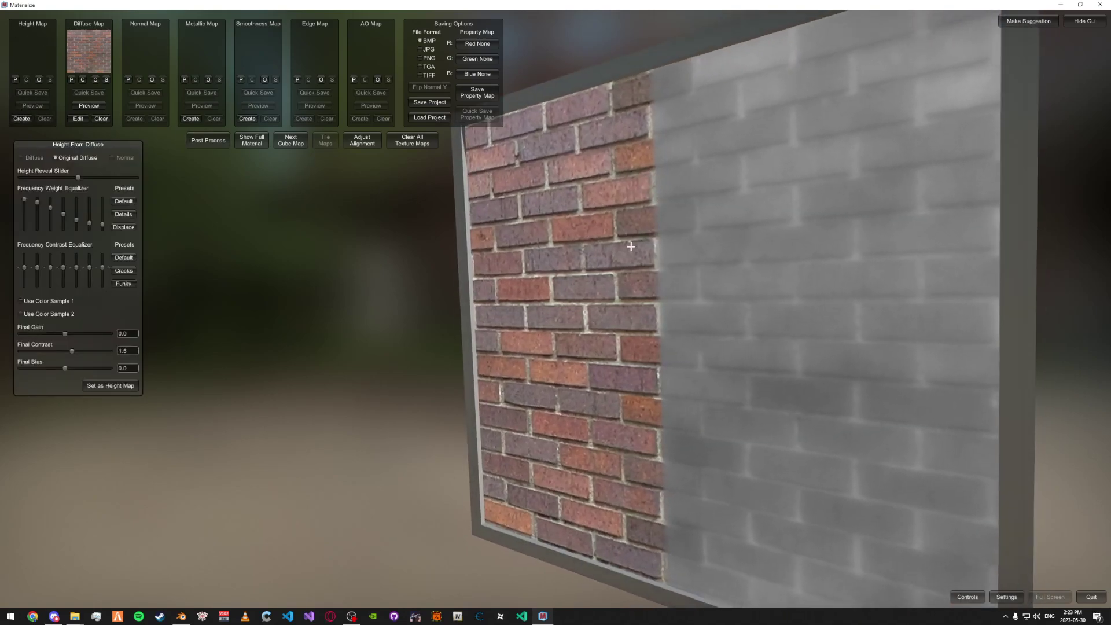
pyautogui.moveTo(677, 259); pyautogui.dragTo(566, 249)
pyautogui.moveTo(49, 146); pyautogui.dragTo(340, 209)
pyautogui.moveTo(527, 257); pyautogui.dragTo(719, 250)
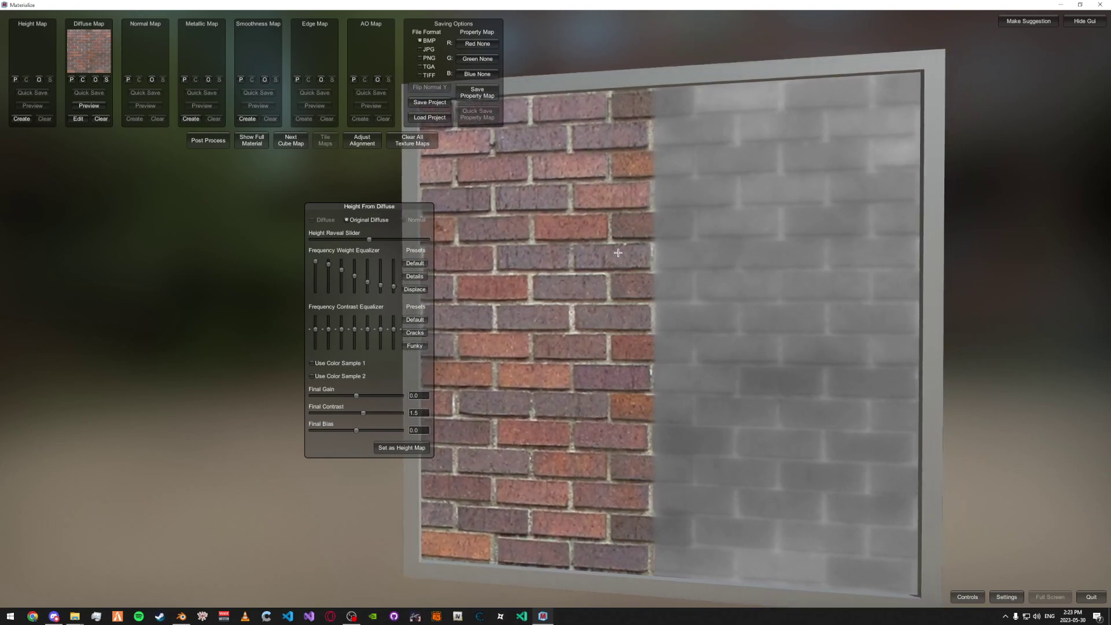
pyautogui.moveTo(580, 246); pyautogui.dragTo(617, 254)
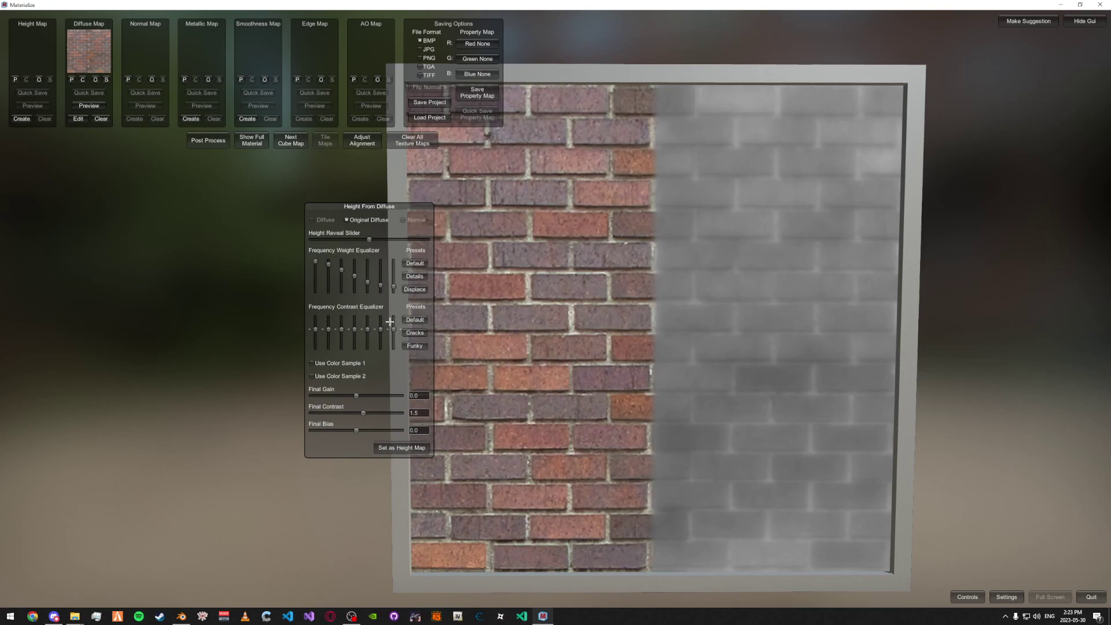
# Raise the last frequency contrast band and set Final Gain to -0.192, Final Contrast to about -2.54 and Final Bias to 0.1346.
pyautogui.moveTo(393, 328); pyautogui.dragTo(395, 314)
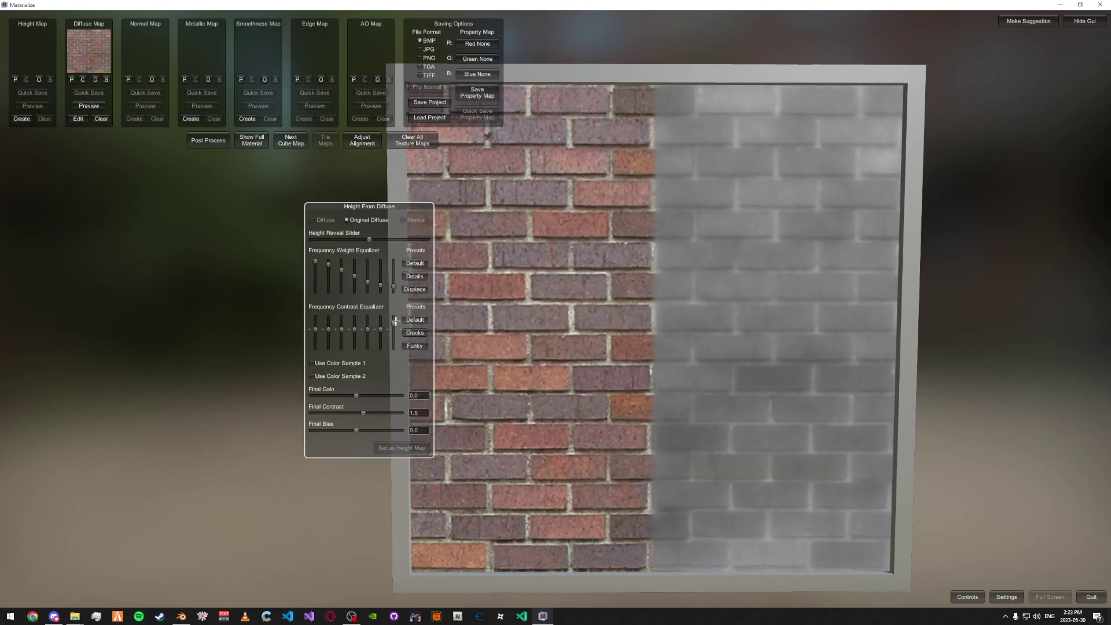
pyautogui.moveTo(357, 397); pyautogui.dragTo(253, 395)
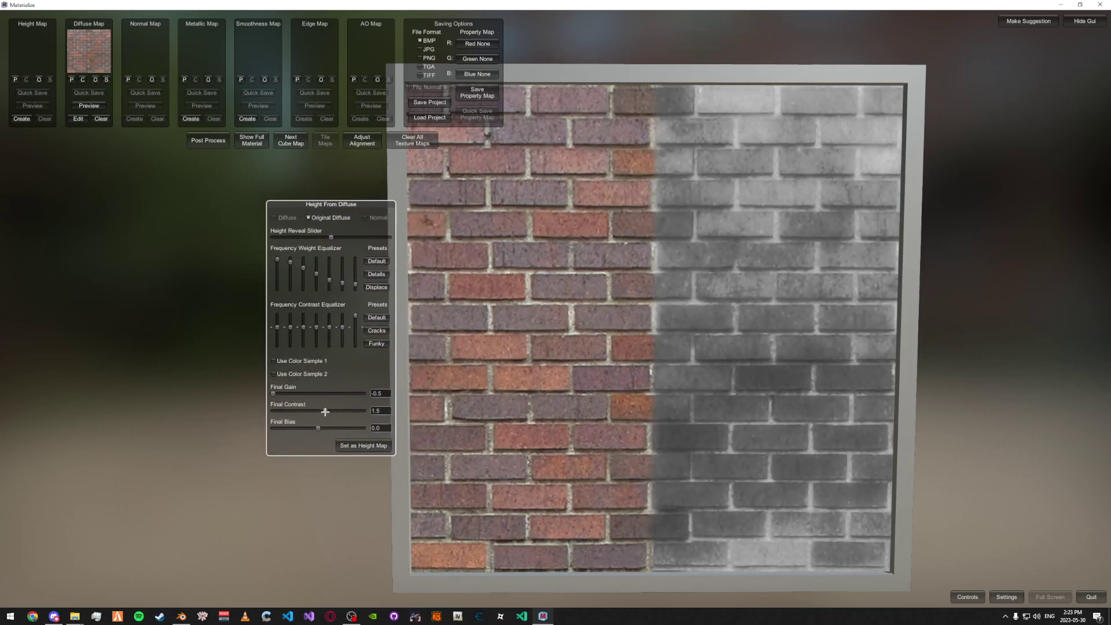
pyautogui.moveTo(325, 411); pyautogui.dragTo(363, 394)
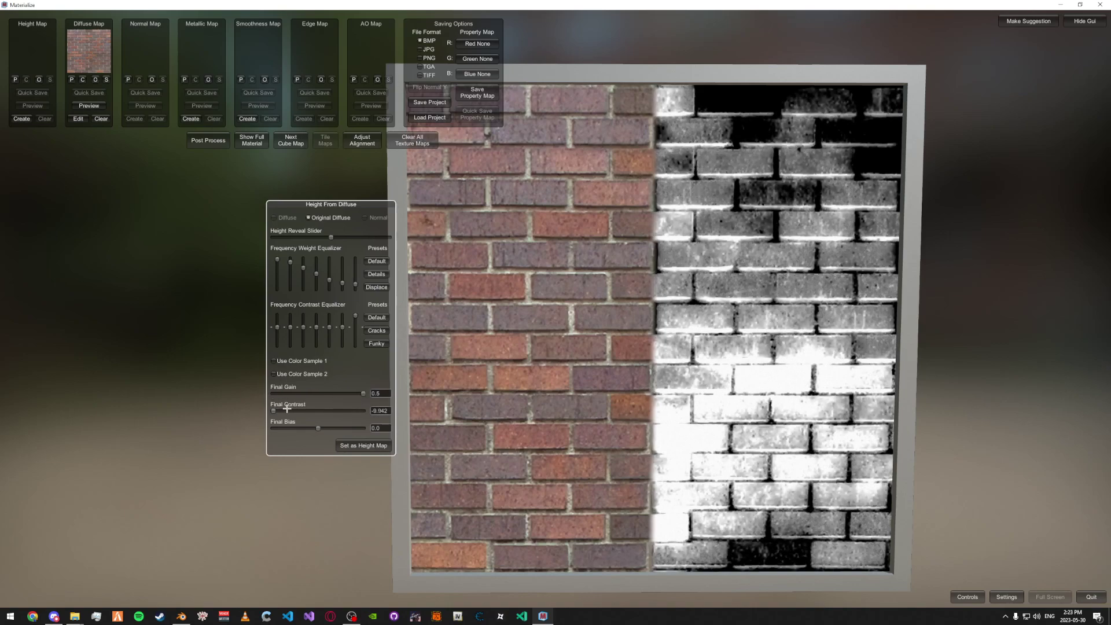
pyautogui.moveTo(286, 409)
pyautogui.mouseDown()
pyautogui.moveTo(332, 429)
pyautogui.moveTo(291, 412)
pyautogui.moveTo(348, 395)
pyautogui.moveTo(299, 399)
pyautogui.moveTo(305, 411)
pyautogui.mouseUp()
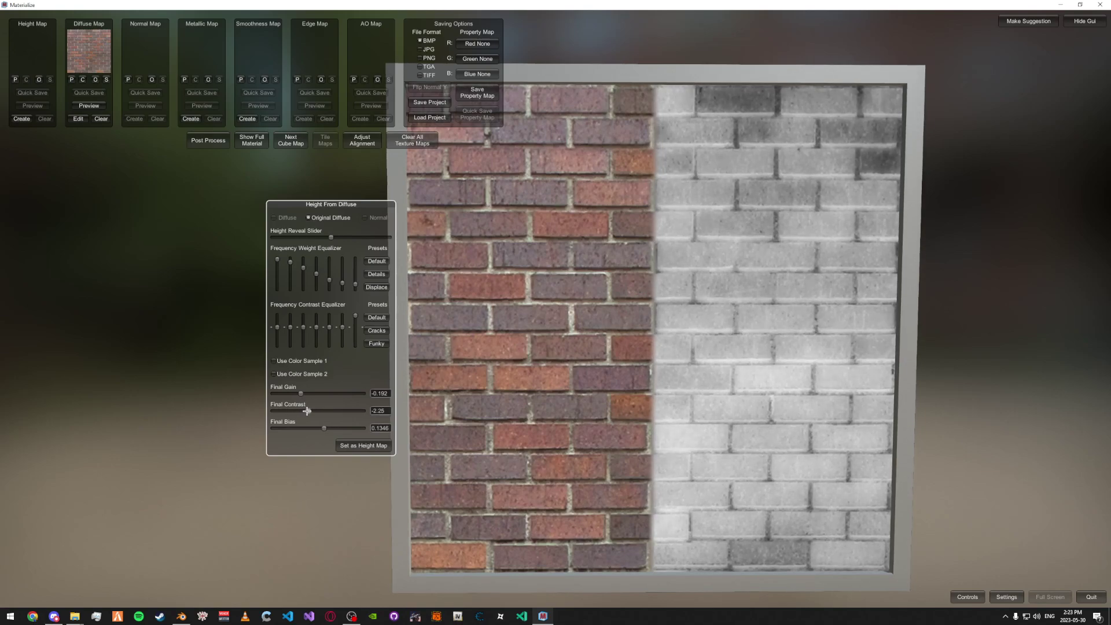
# Set the frequency weight equalizer's first three bands to maximum, the next three to minimum and the last to about half.
pyautogui.moveTo(561, 397); pyautogui.dragTo(505, 395)
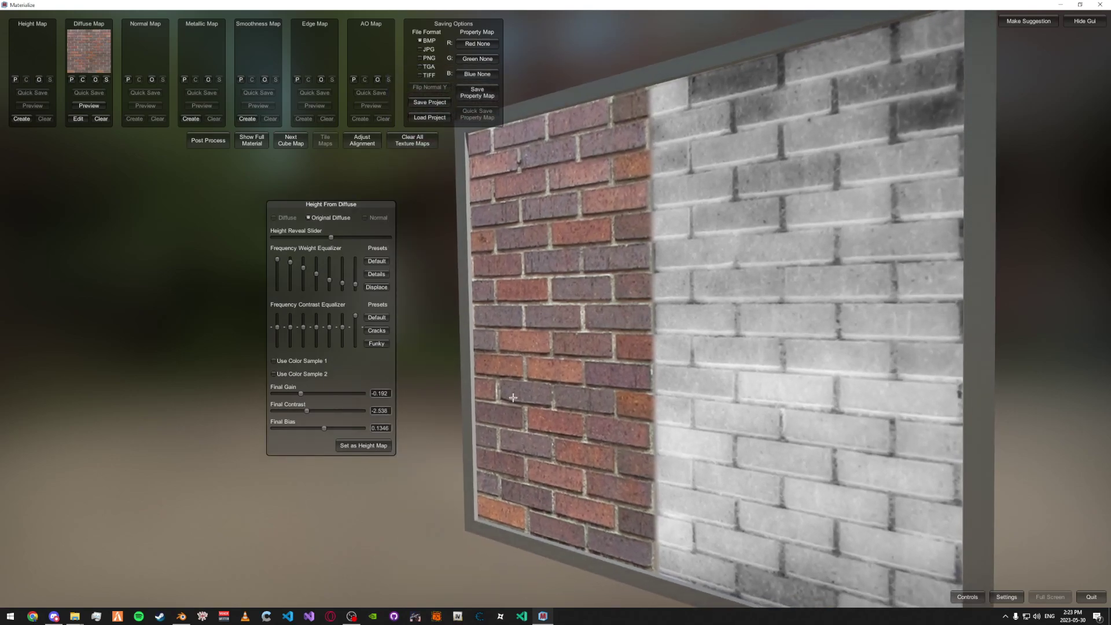
pyautogui.moveTo(355, 285); pyautogui.dragTo(302, 249)
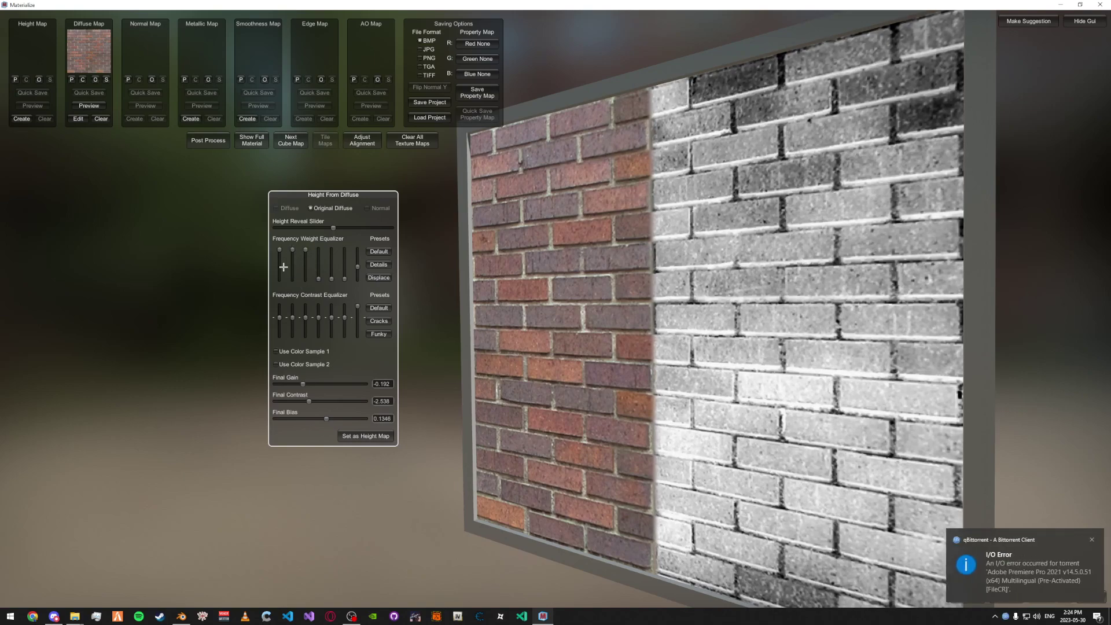
pyautogui.click(1092, 539)
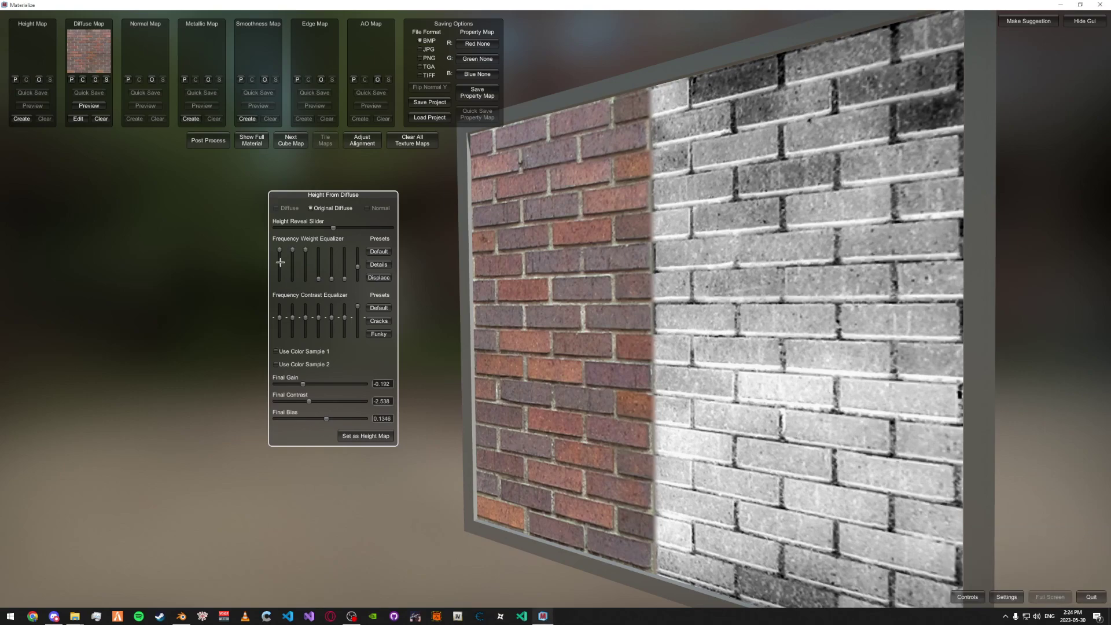
pyautogui.moveTo(278, 250); pyautogui.dragTo(280, 238)
pyautogui.moveTo(645, 387); pyautogui.dragTo(677, 379)
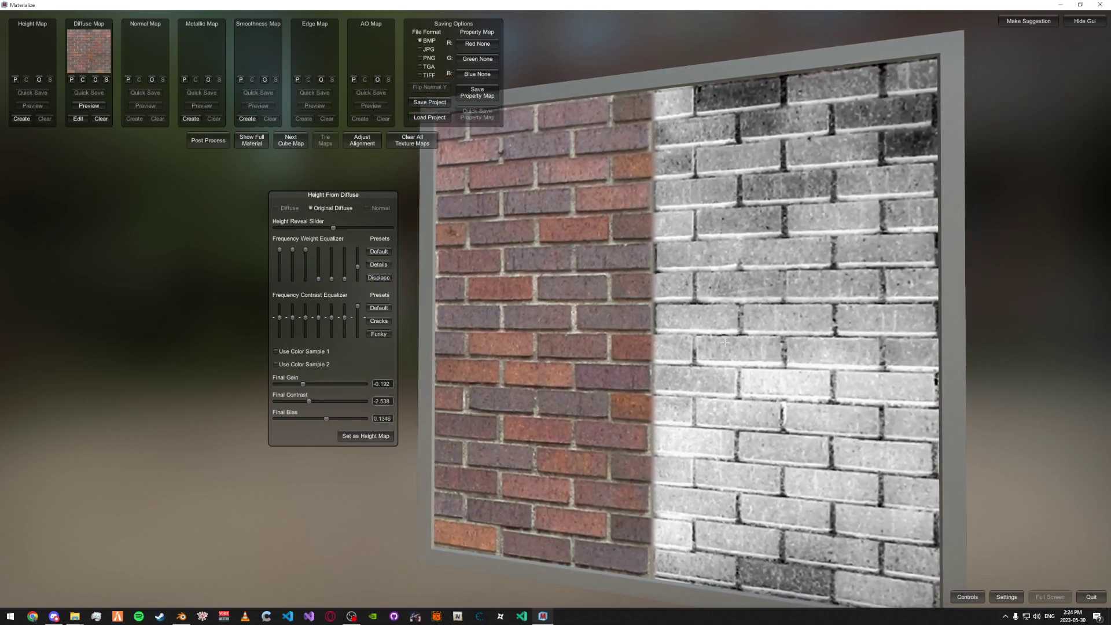
pyautogui.moveTo(701, 349)
pyautogui.mouseDown()
pyautogui.moveTo(779, 346)
pyautogui.moveTo(687, 342)
pyautogui.mouseUp()
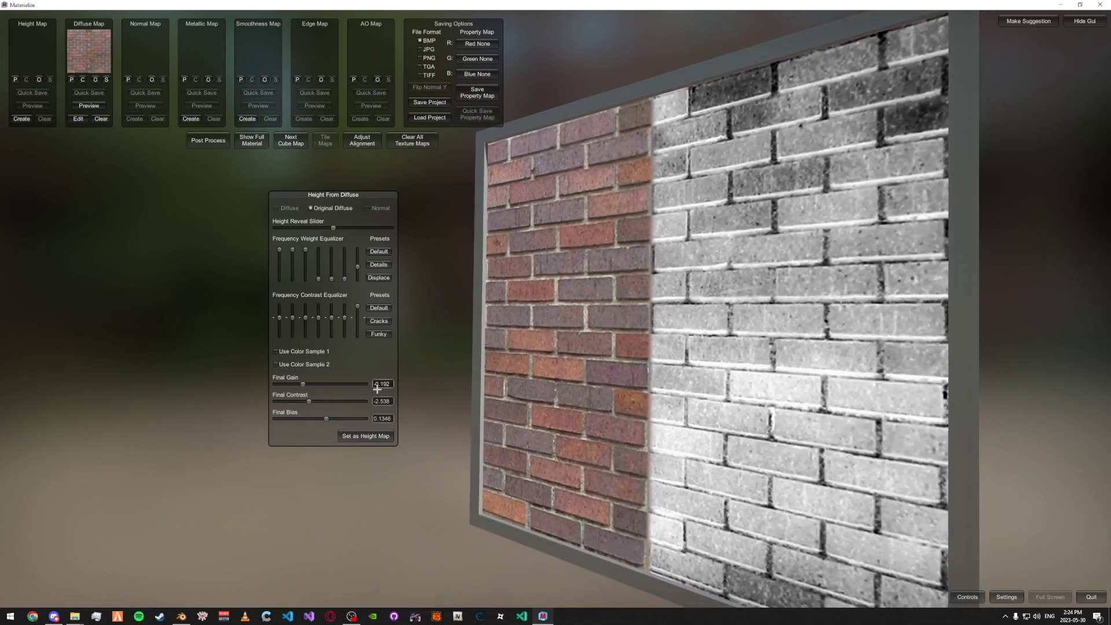
# Apply the result as the height map and preview the full material on the brick surface.
pyautogui.click(366, 436)
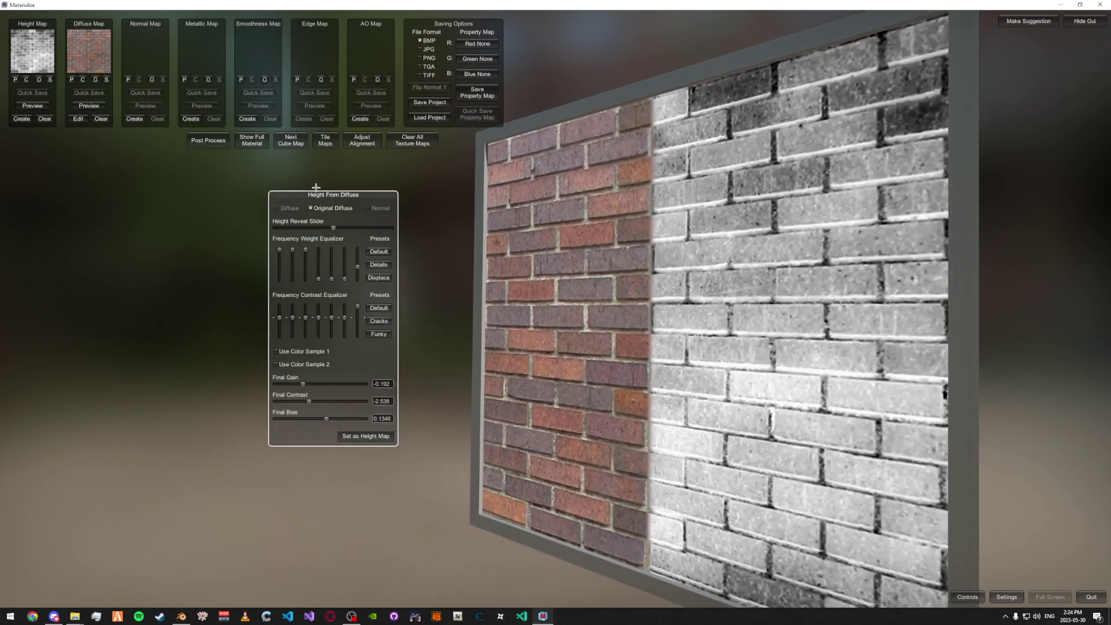
pyautogui.moveTo(316, 187); pyautogui.dragTo(282, 197)
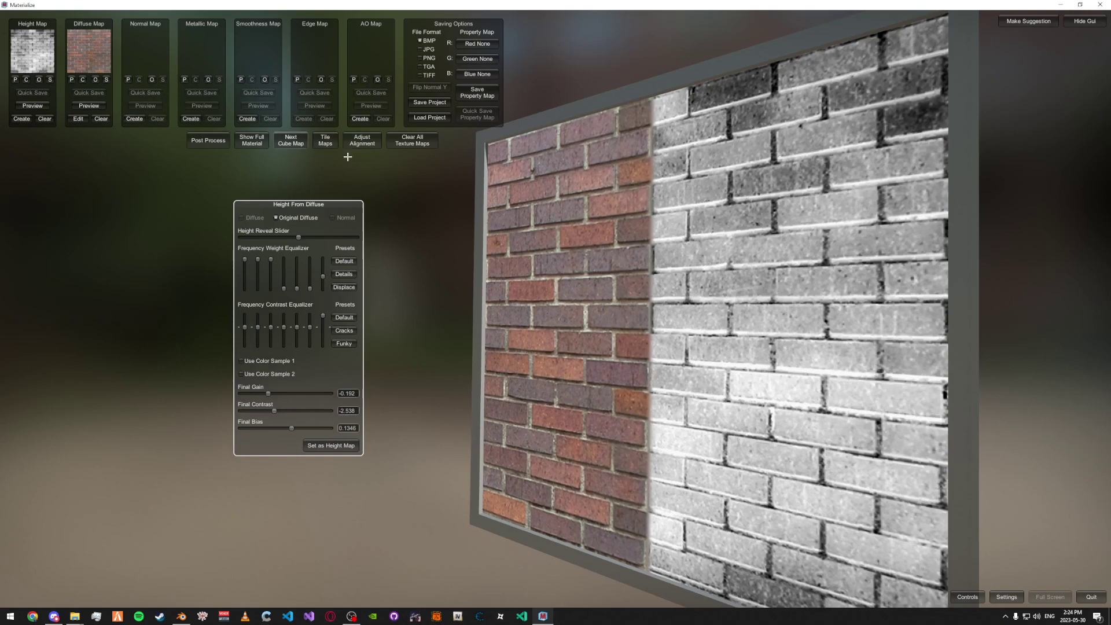
pyautogui.moveTo(348, 158); pyautogui.dragTo(348, 191)
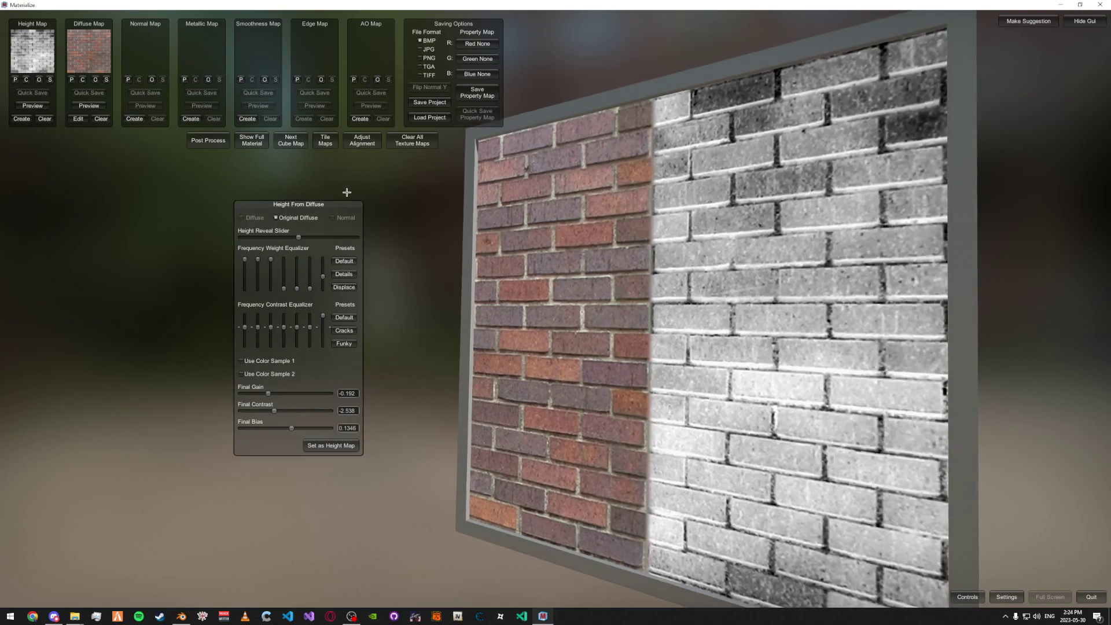
pyautogui.click(258, 141)
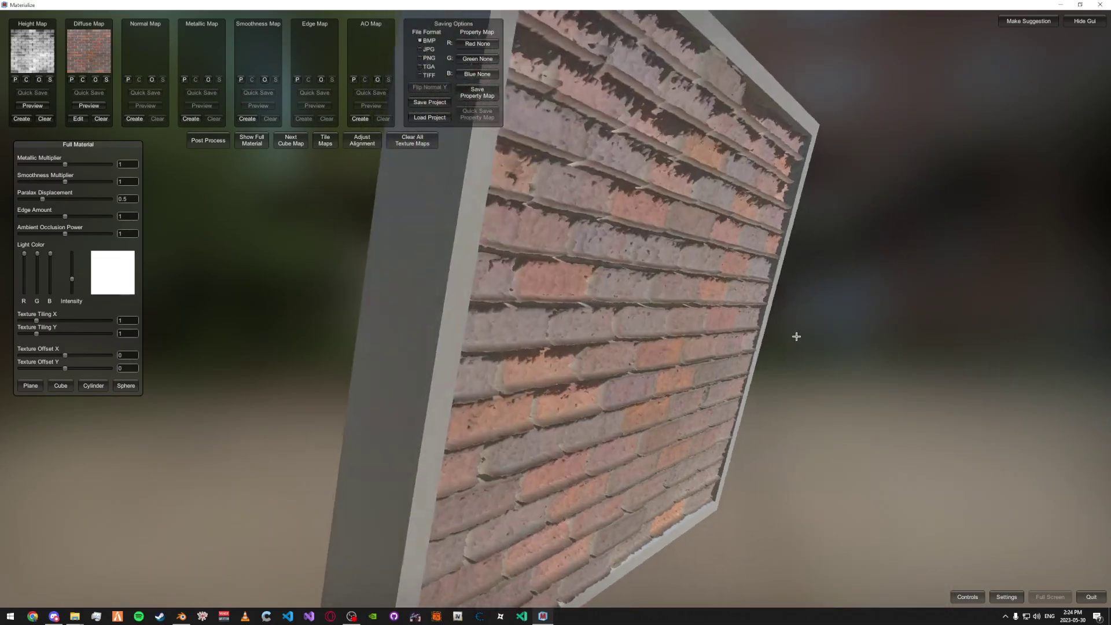
pyautogui.moveTo(796, 336); pyautogui.dragTo(637, 300)
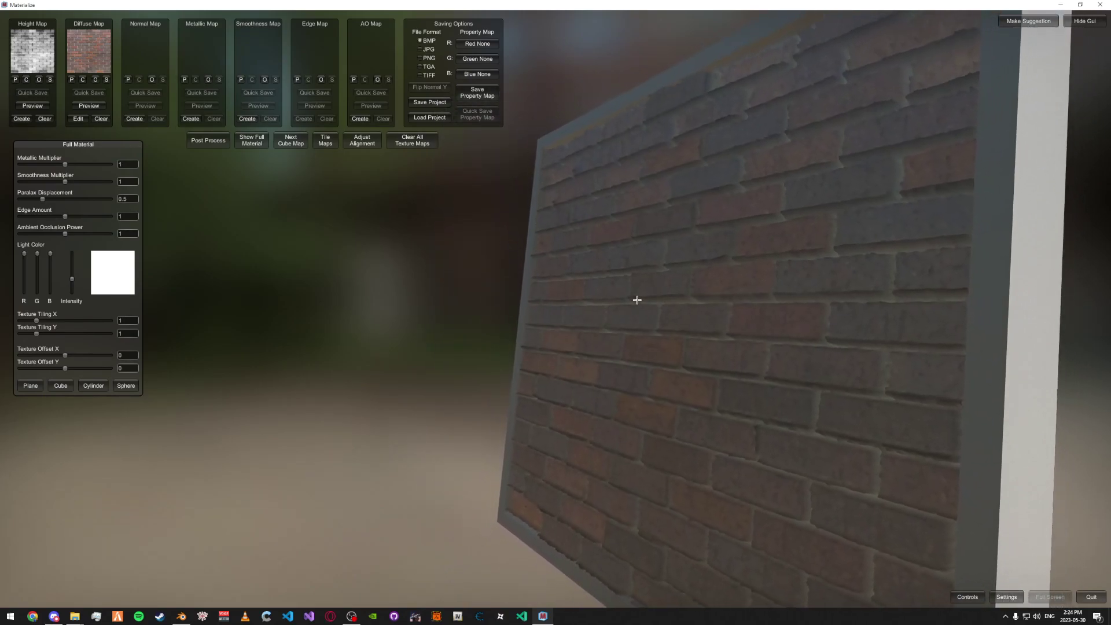
# Start creating a normal map from the height map and place its settings window beside the brick preview.
pyautogui.click(134, 118)
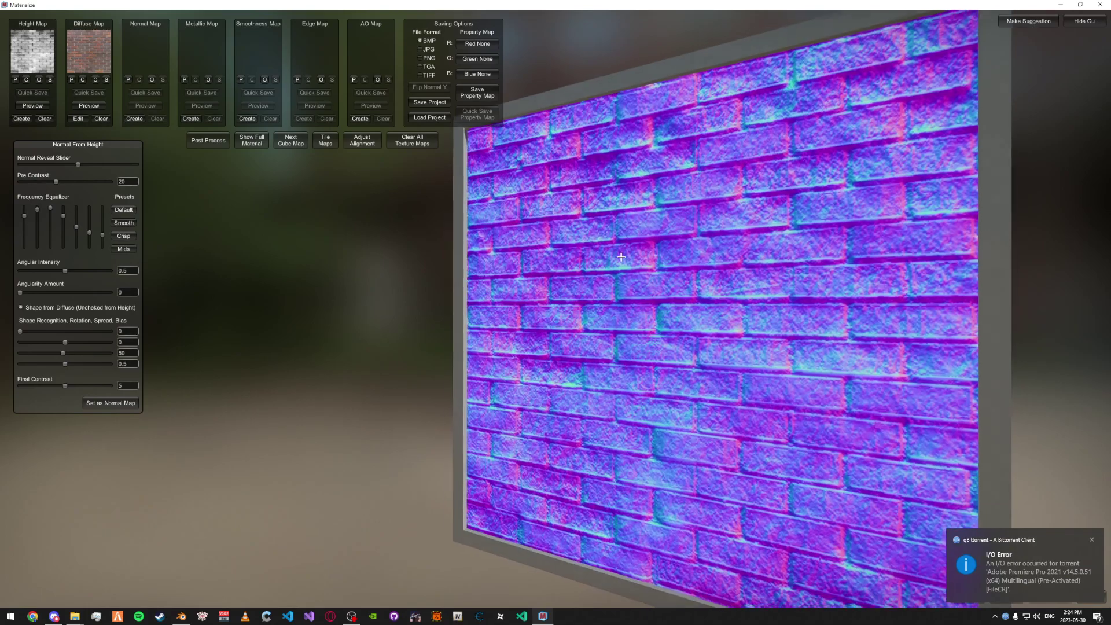
pyautogui.moveTo(621, 257); pyautogui.dragTo(642, 257)
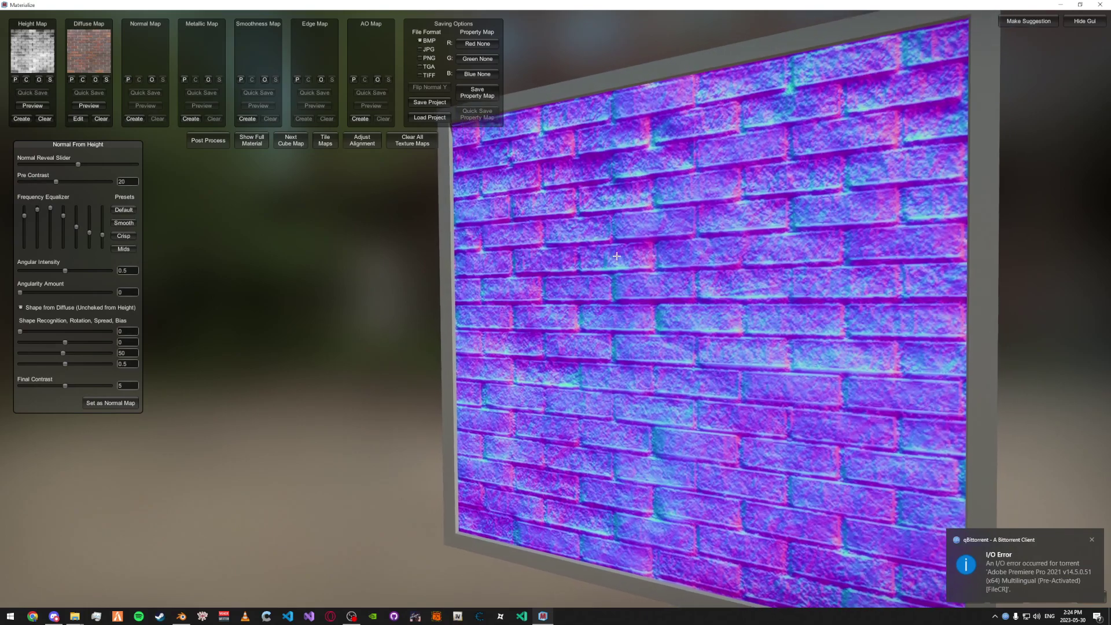
pyautogui.click(1092, 538)
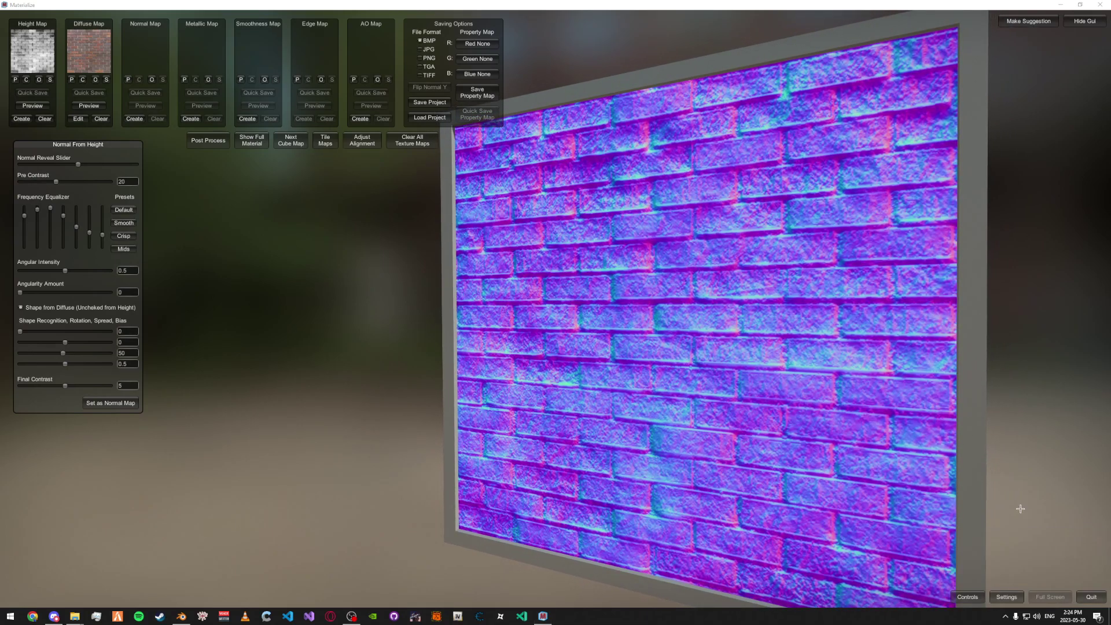
pyautogui.moveTo(59, 149); pyautogui.dragTo(294, 194)
pyautogui.moveTo(609, 231); pyautogui.dragTo(573, 368)
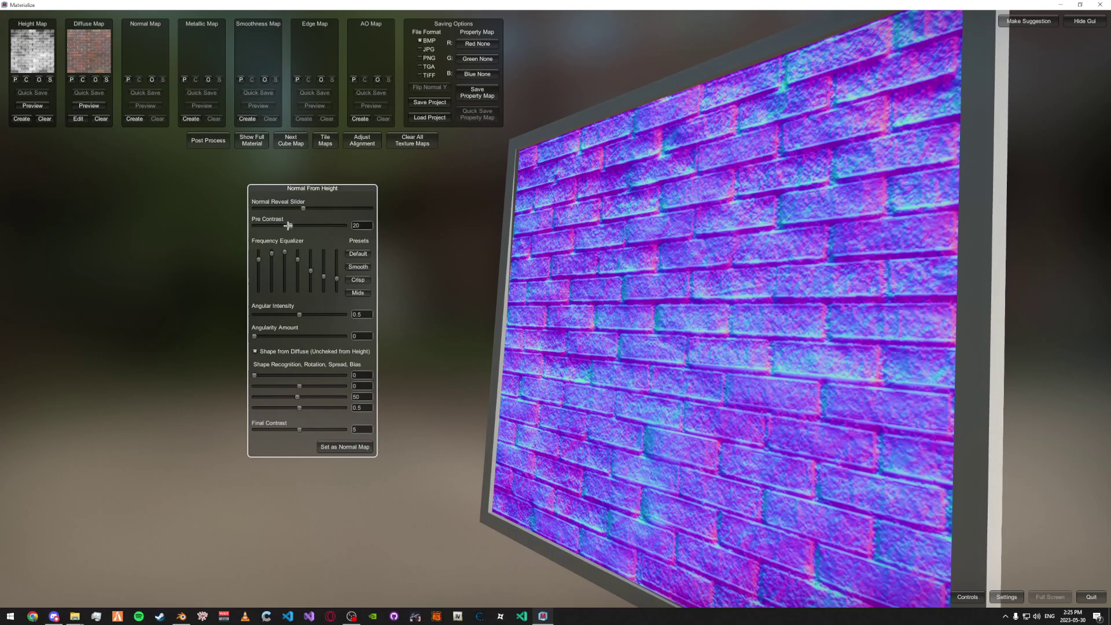
# Set the normal map's Pre Contrast to 3.4134, Angular Intensity to 0.6057 and Angularity Amount to 0.0096.
pyautogui.moveTo(290, 225); pyautogui.dragTo(258, 225)
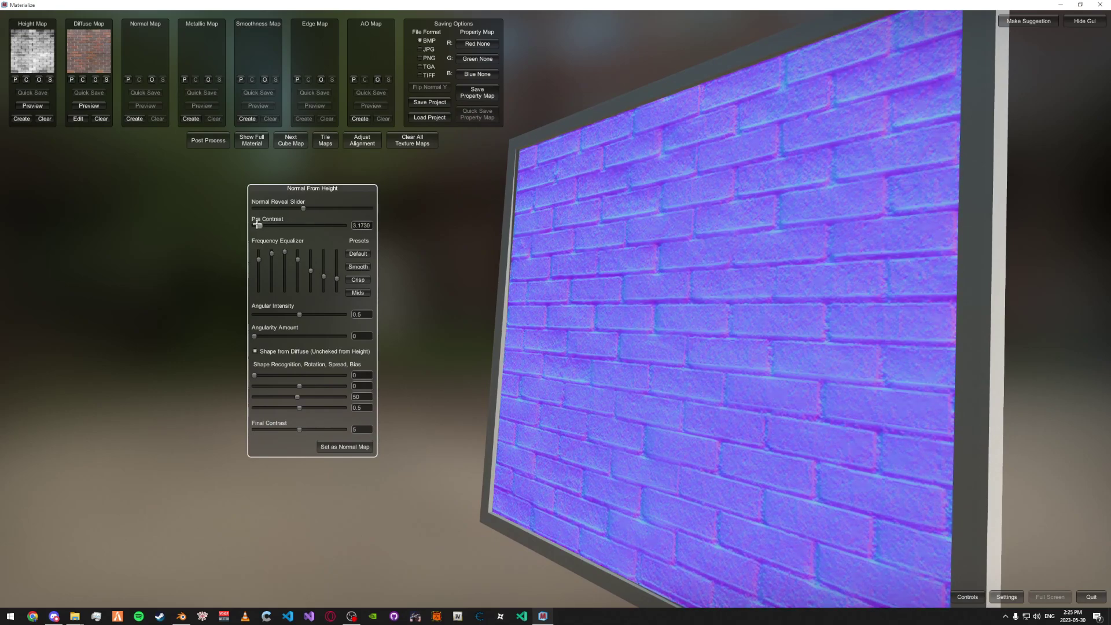
pyautogui.moveTo(297, 313)
pyautogui.mouseDown()
pyautogui.moveTo(277, 314)
pyautogui.moveTo(258, 336)
pyautogui.moveTo(292, 314)
pyautogui.moveTo(330, 315)
pyautogui.moveTo(242, 317)
pyautogui.moveTo(299, 330)
pyautogui.mouseUp()
pyautogui.moveTo(247, 378)
pyautogui.mouseDown()
pyautogui.moveTo(258, 377)
pyautogui.moveTo(233, 379)
pyautogui.mouseUp()
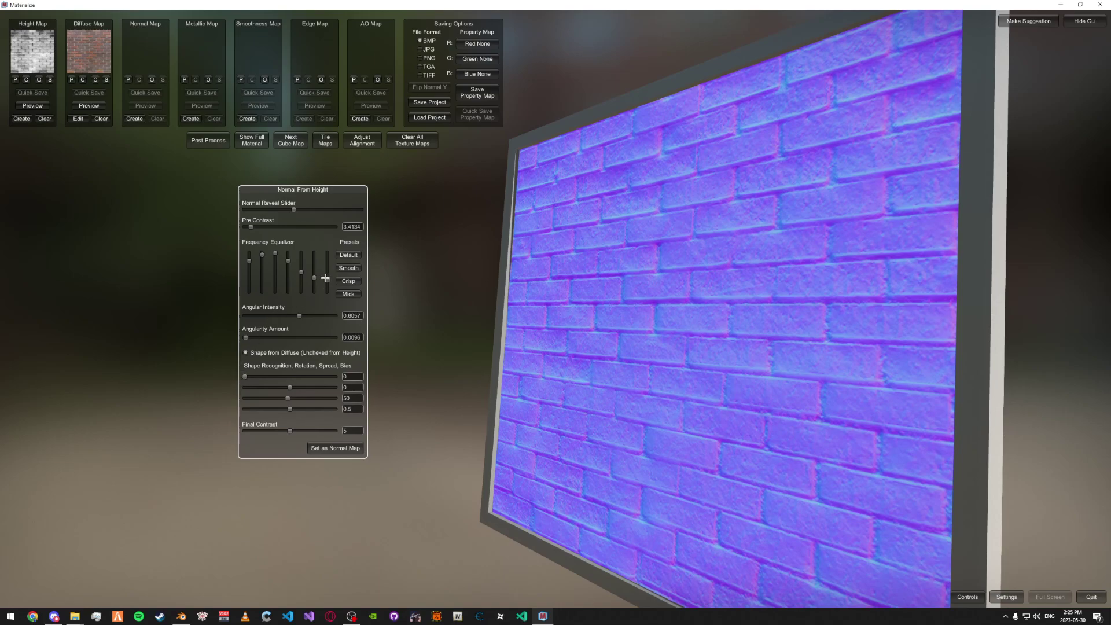
# Raise the first two frequency equalizer bands to maximum, lower the third, fourth and sixth, and apply the result as the normal map.
pyautogui.moveTo(325, 278); pyautogui.dragTo(327, 276)
pyautogui.moveTo(277, 270); pyautogui.dragTo(278, 280)
pyautogui.moveTo(250, 259); pyautogui.dragTo(251, 247)
pyautogui.moveTo(592, 317); pyautogui.dragTo(638, 305)
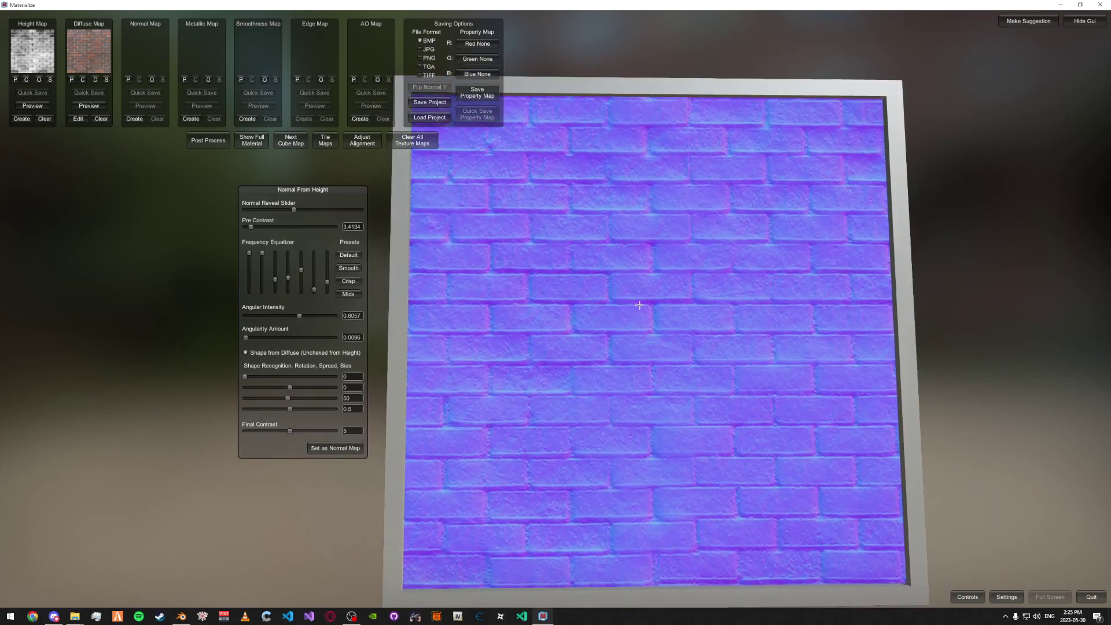
pyautogui.click(350, 447)
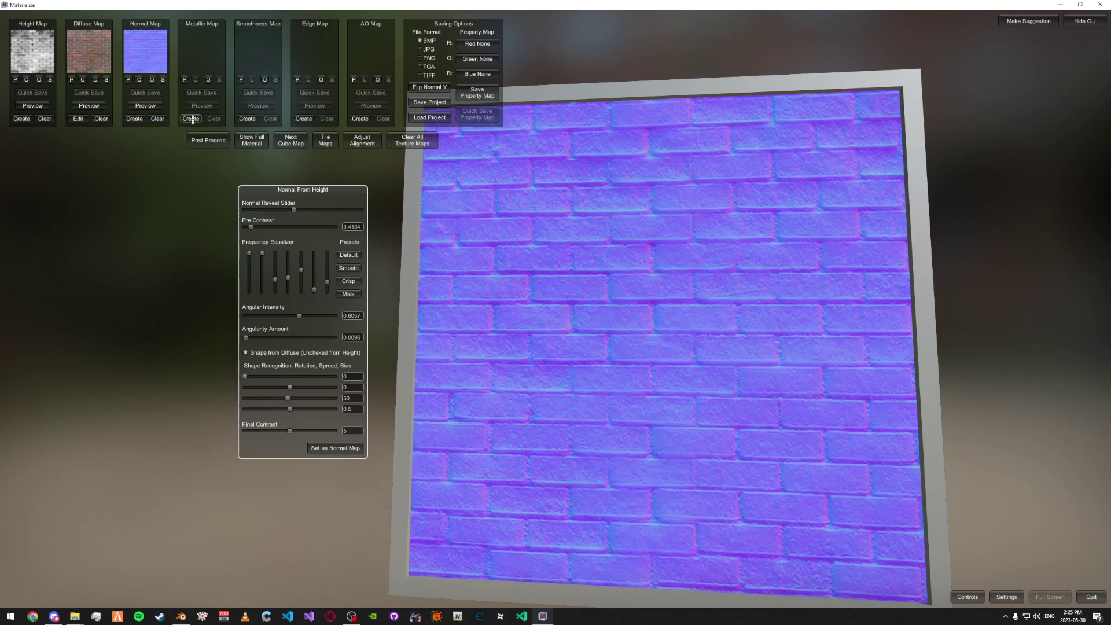
# Start a metallic map from the original diffuse with Blur Size 25, Overlay Blur Size 31, High Pass Overlay -1.692, Final Contrast 0.3461, Final Bias -0.019.
pyautogui.click(191, 119)
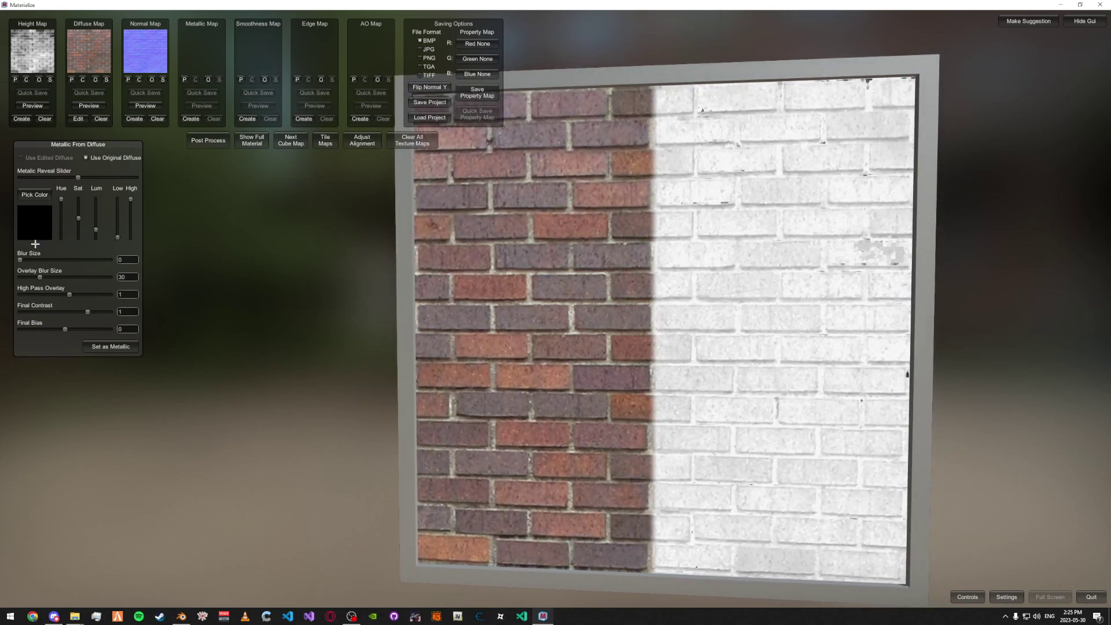
pyautogui.moveTo(22, 259); pyautogui.dragTo(44, 262)
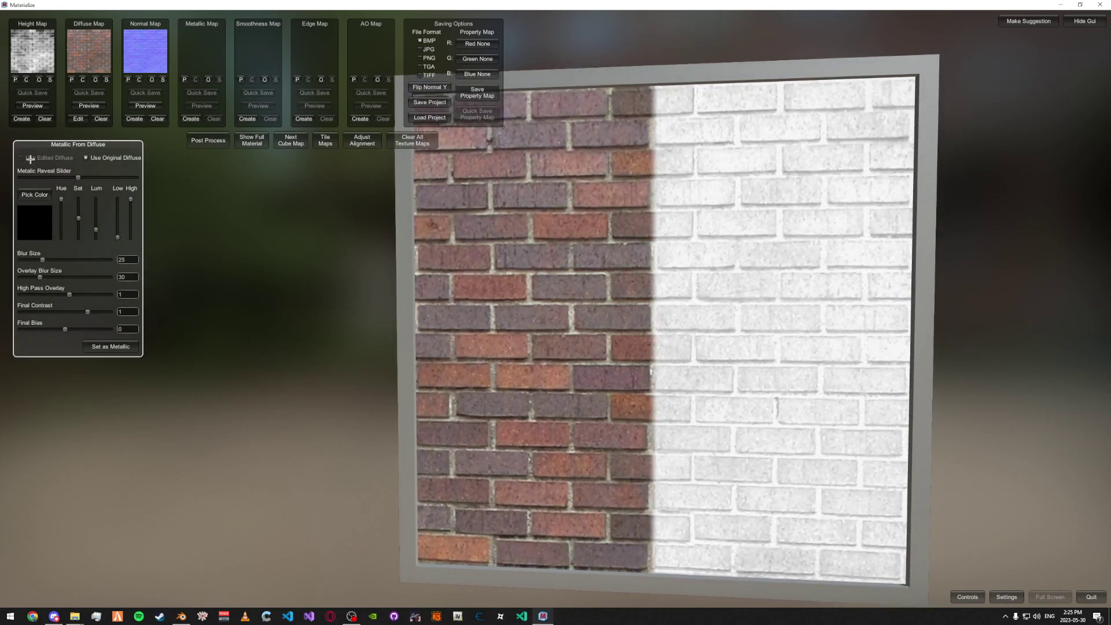
pyautogui.moveTo(78, 178); pyautogui.dragTo(72, 177)
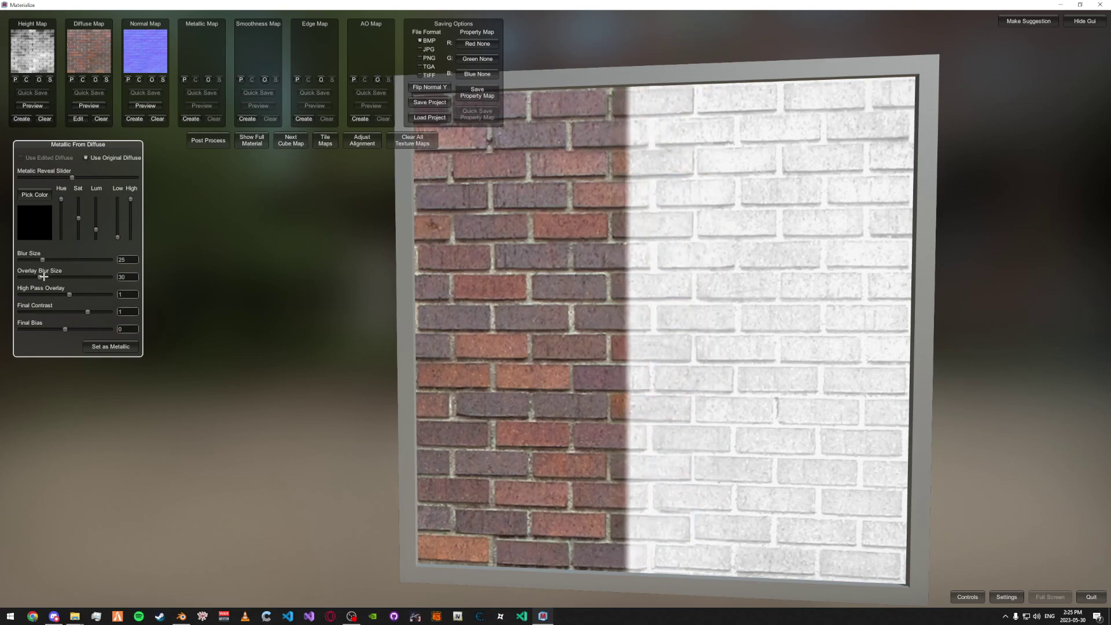
pyautogui.moveTo(71, 296)
pyautogui.mouseDown()
pyautogui.moveTo(91, 297)
pyautogui.moveTo(66, 296)
pyautogui.moveTo(83, 312)
pyautogui.mouseUp()
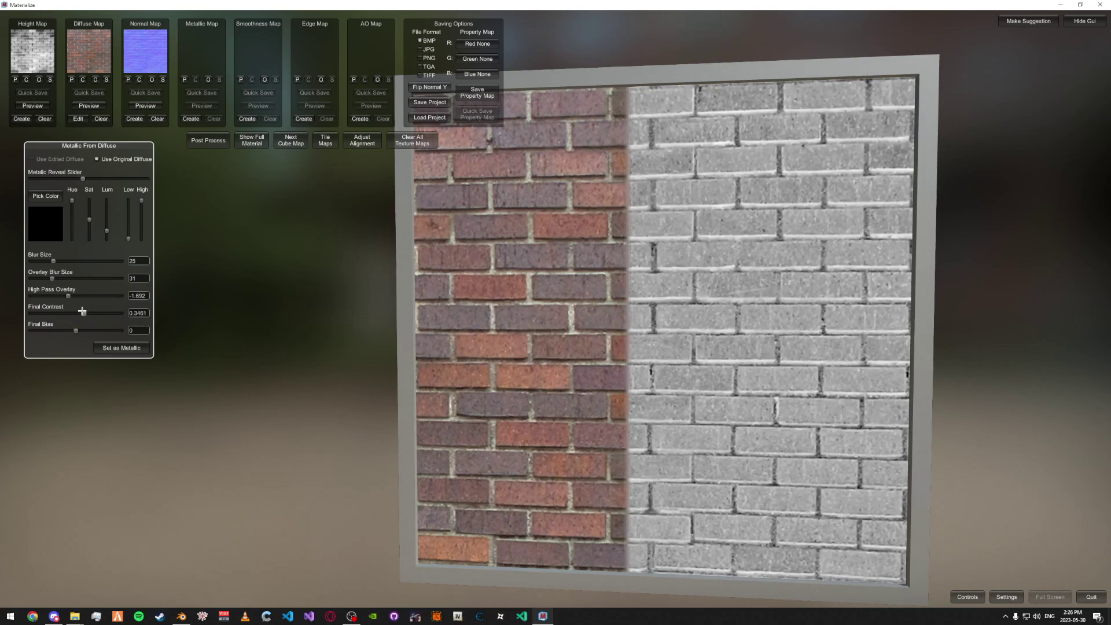
pyautogui.moveTo(76, 330); pyautogui.dragTo(71, 326)
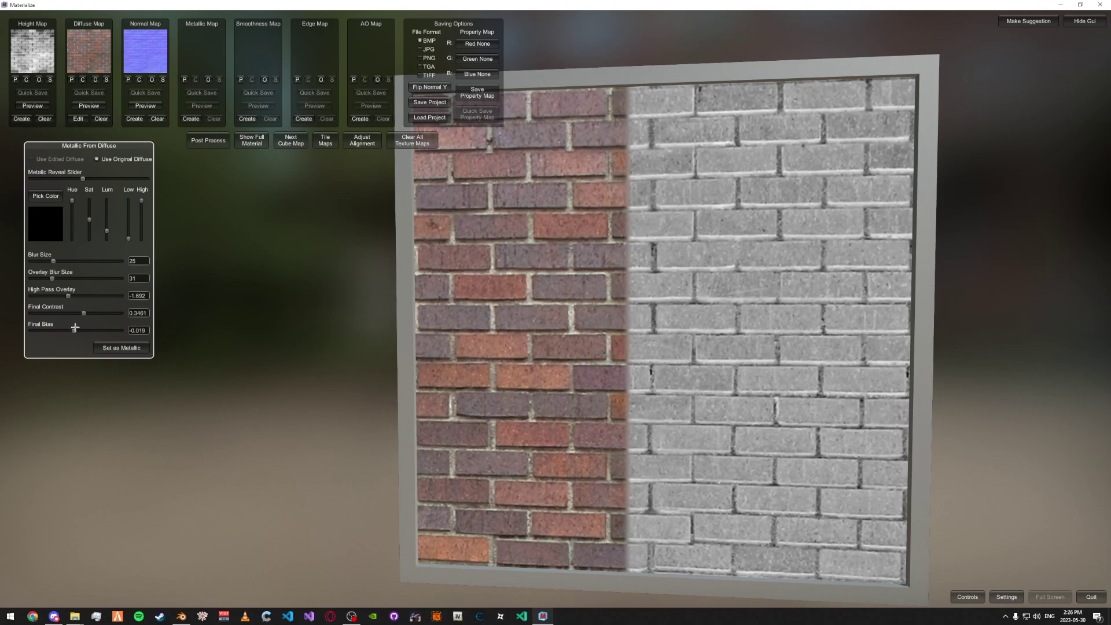
# Raise the metallic mask's Lum value strongly and its Low value slightly, and apply the result as the metallic map.
pyautogui.moveTo(106, 226); pyautogui.dragTo(130, 228)
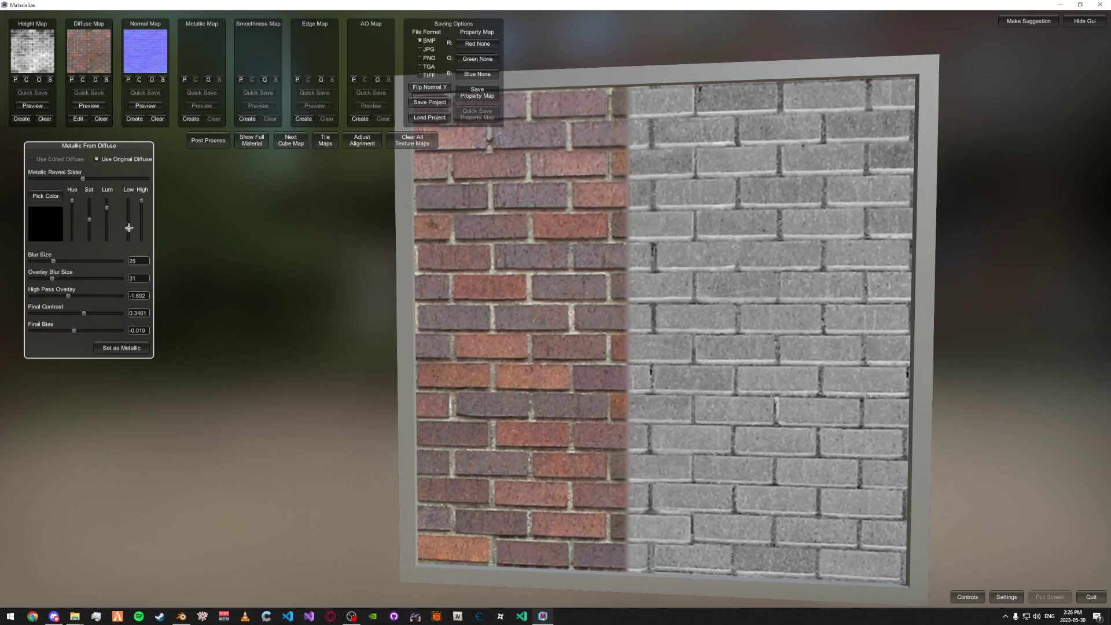
pyautogui.click(120, 346)
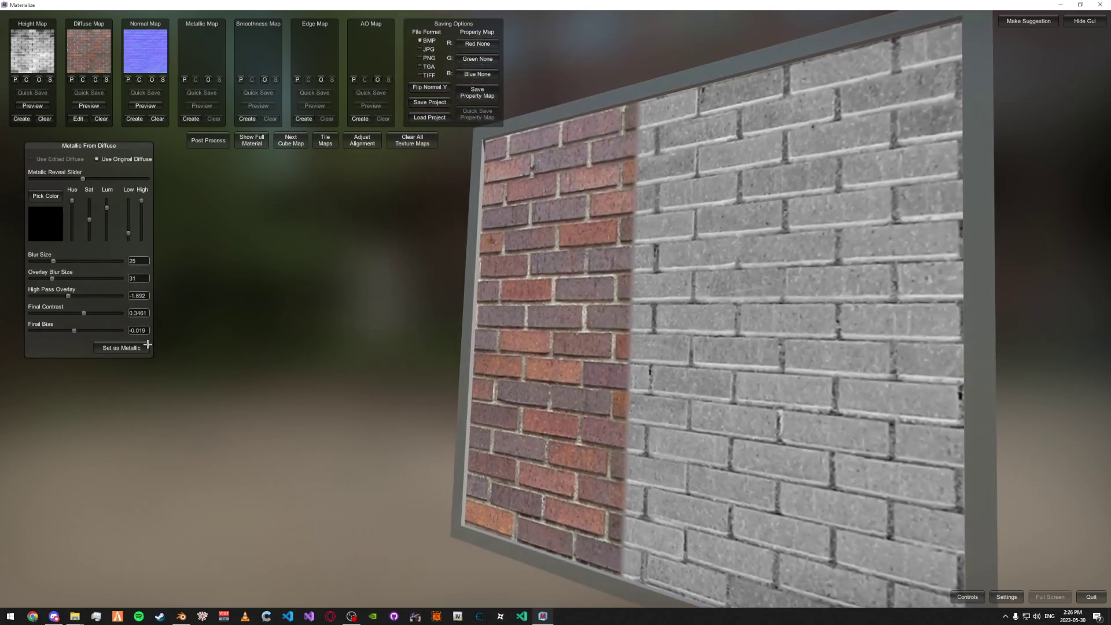
pyautogui.click(146, 346)
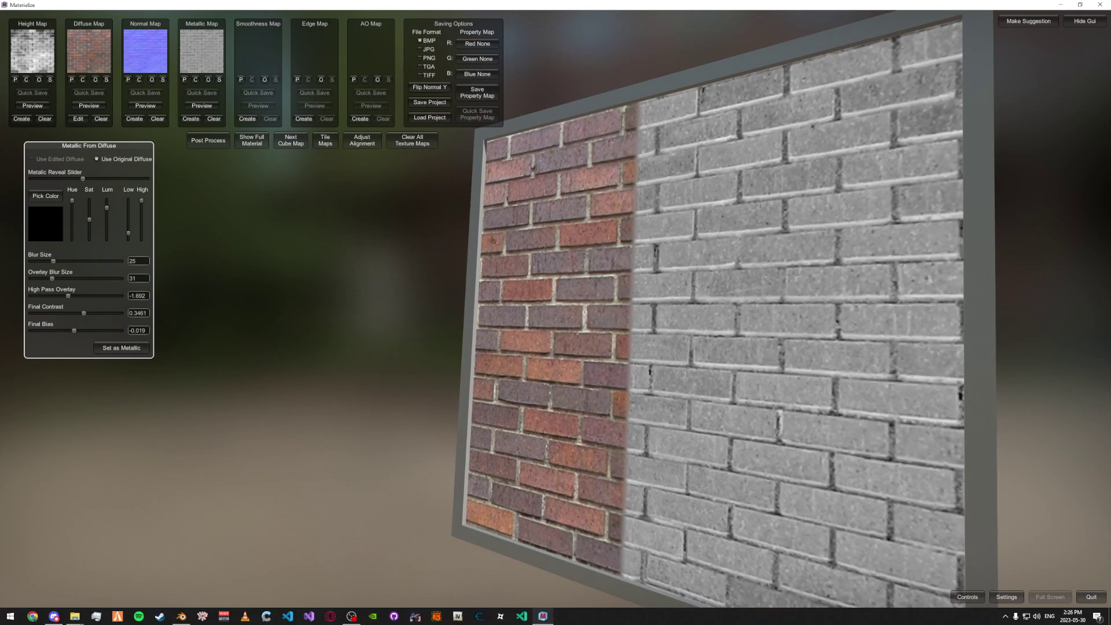
# Choose PNG as the file format and save the metallic map as ook_brick_01_s, copying the base name ook_brick_01_ for reuse.
pyautogui.click(427, 57)
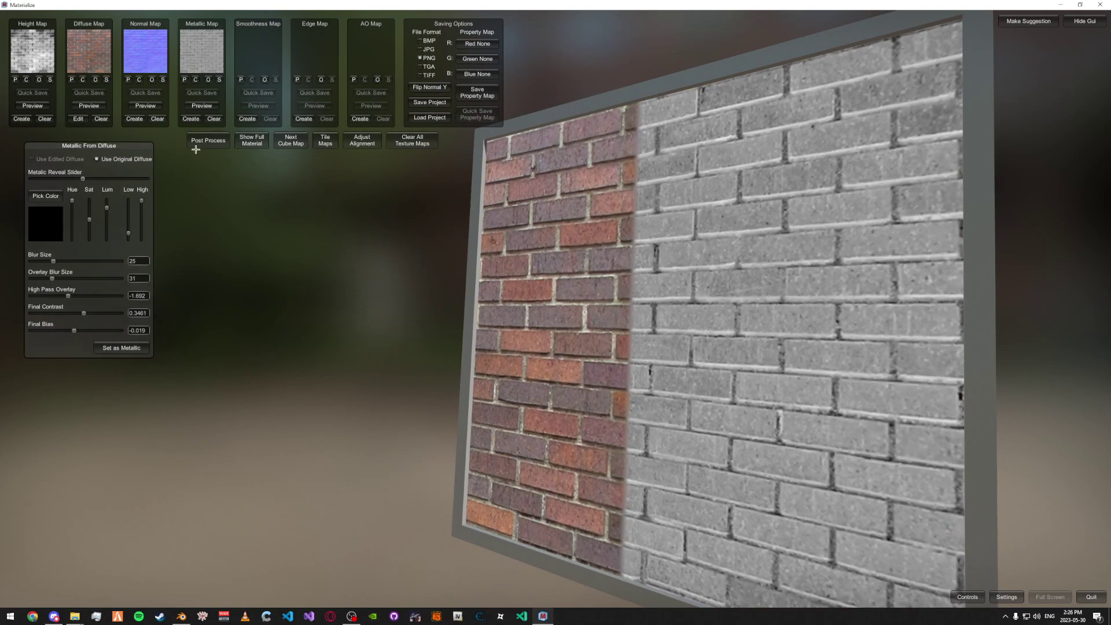
pyautogui.click(220, 80)
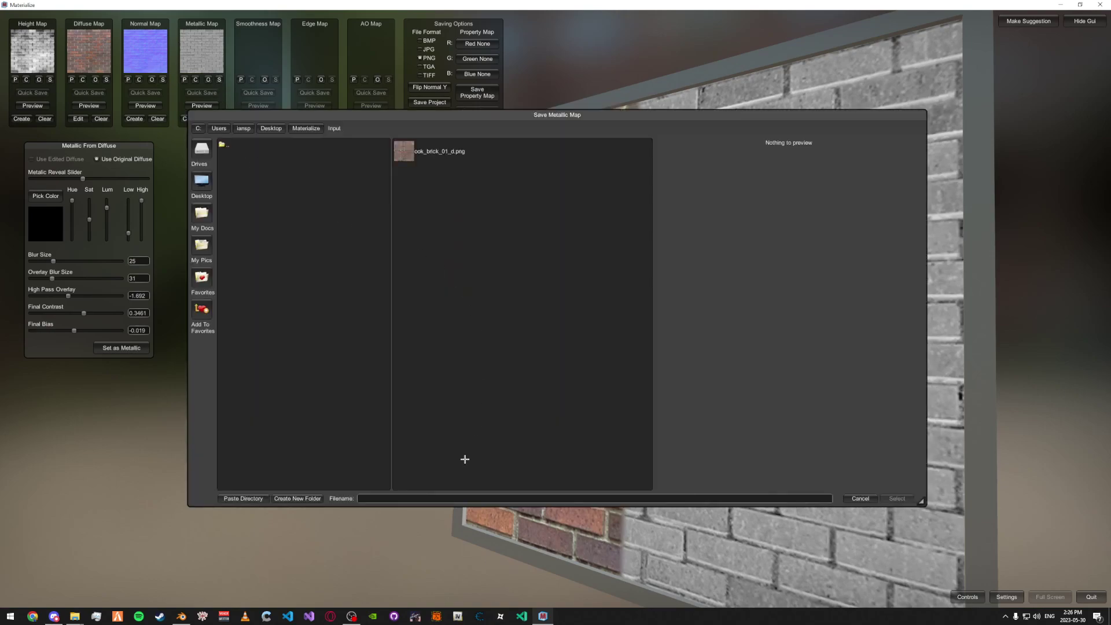
pyautogui.click(441, 496)
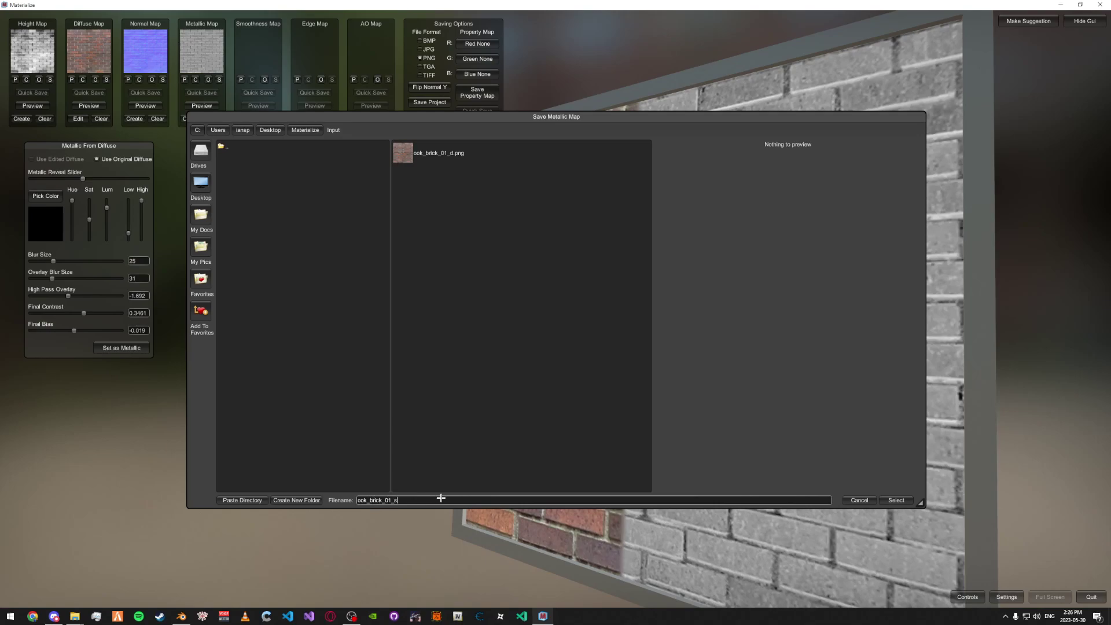
pyautogui.press('BackSpace')
pyautogui.hotkey('ctrl', 'a')
pyautogui.hotkey('ctrl', 'c')
pyautogui.click(441, 497)
pyautogui.press('Return')
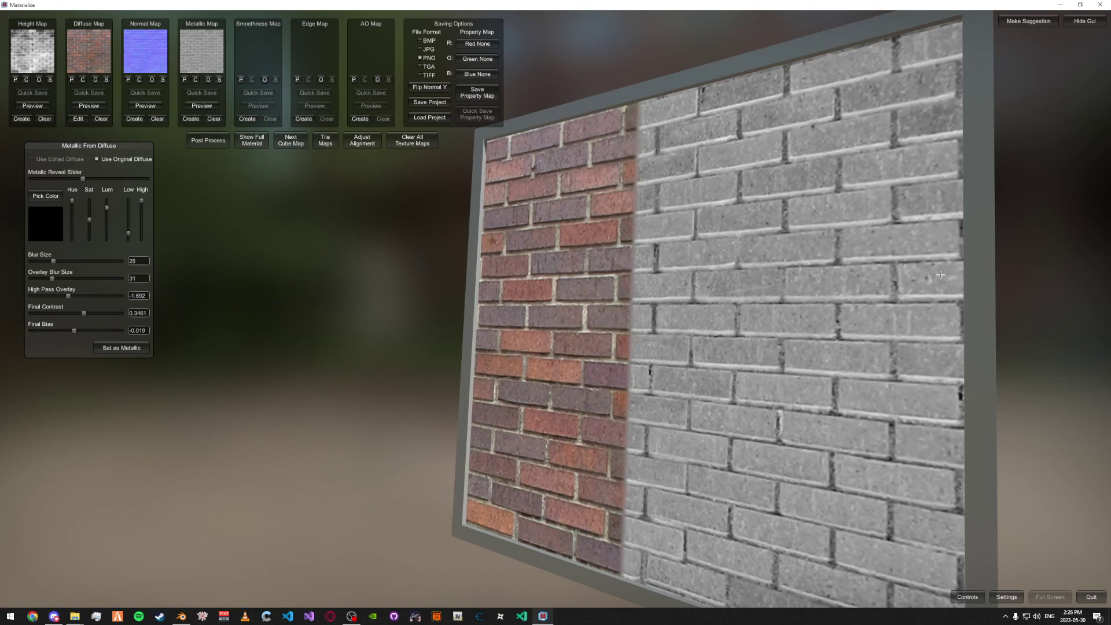
# Save the normal map as ook_brick_01_n in the same Input folder, reusing the copied base name.
pyautogui.moveTo(723, 262); pyautogui.dragTo(884, 321)
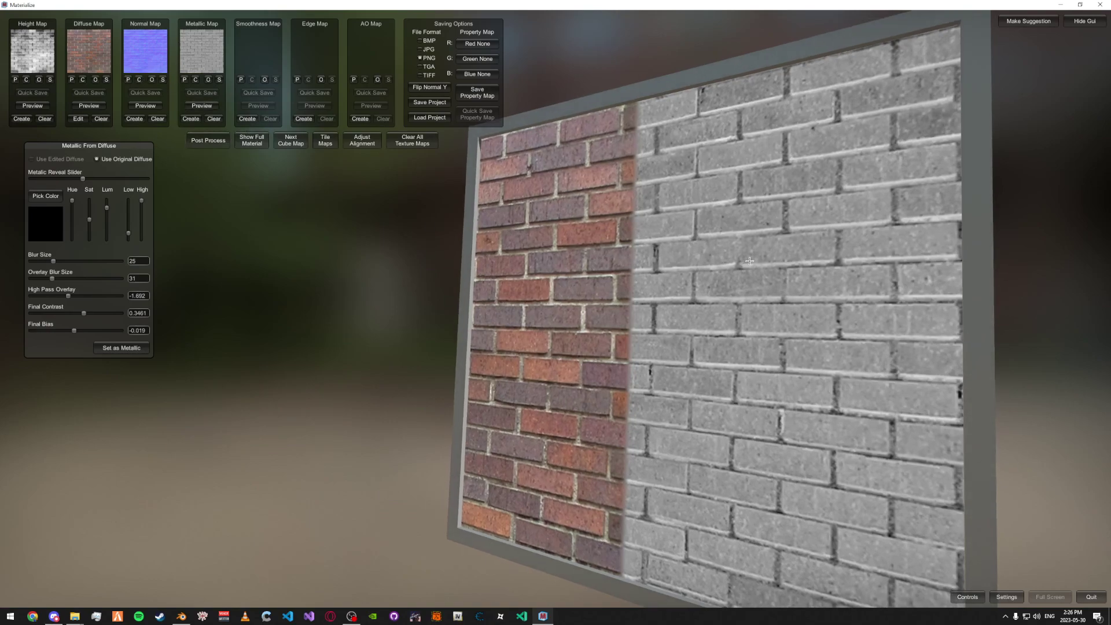
pyautogui.click(162, 79)
pyautogui.click(434, 499)
pyautogui.hotkey('ctrl', 'v')
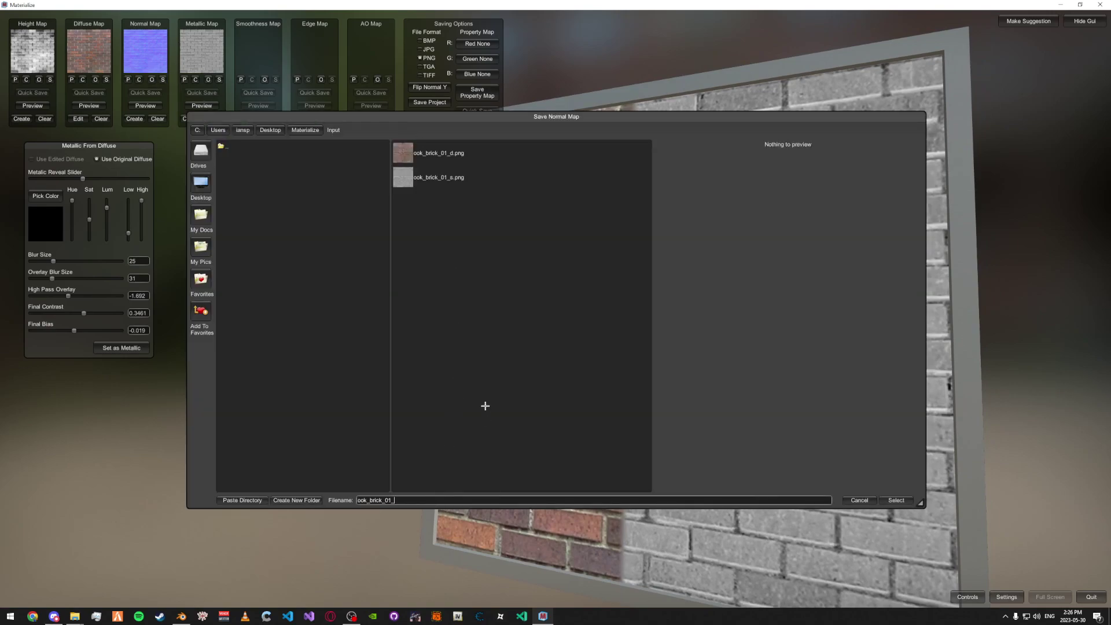
pyautogui.press('Return')
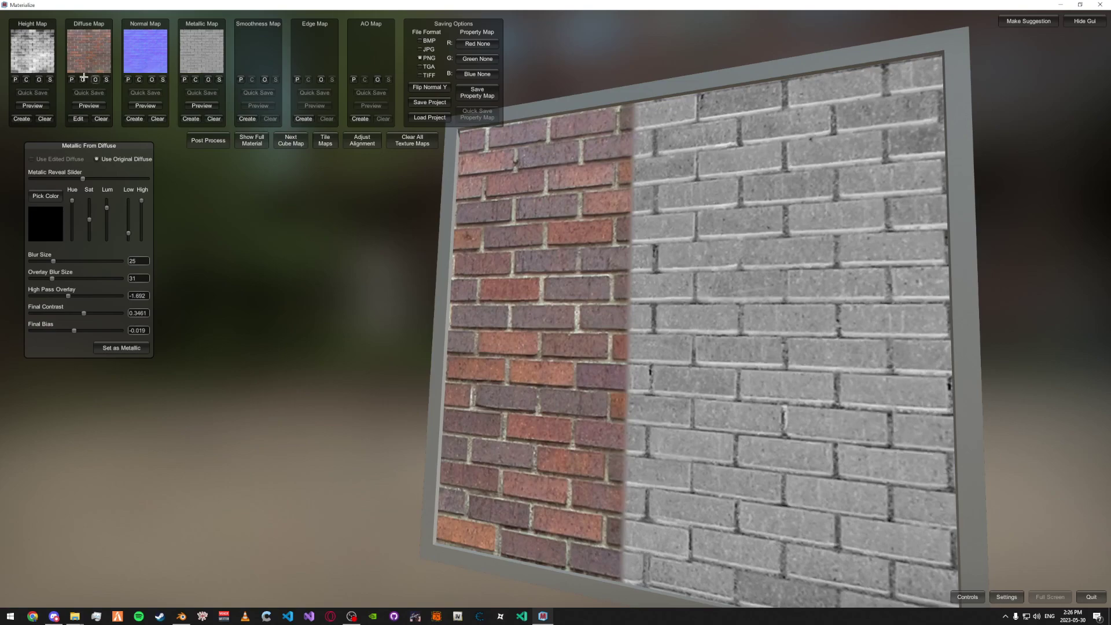
# Save the height map as ook_brick_01_h in the same Input folder, reusing the copied base name.
pyautogui.click(49, 83)
pyautogui.click(463, 495)
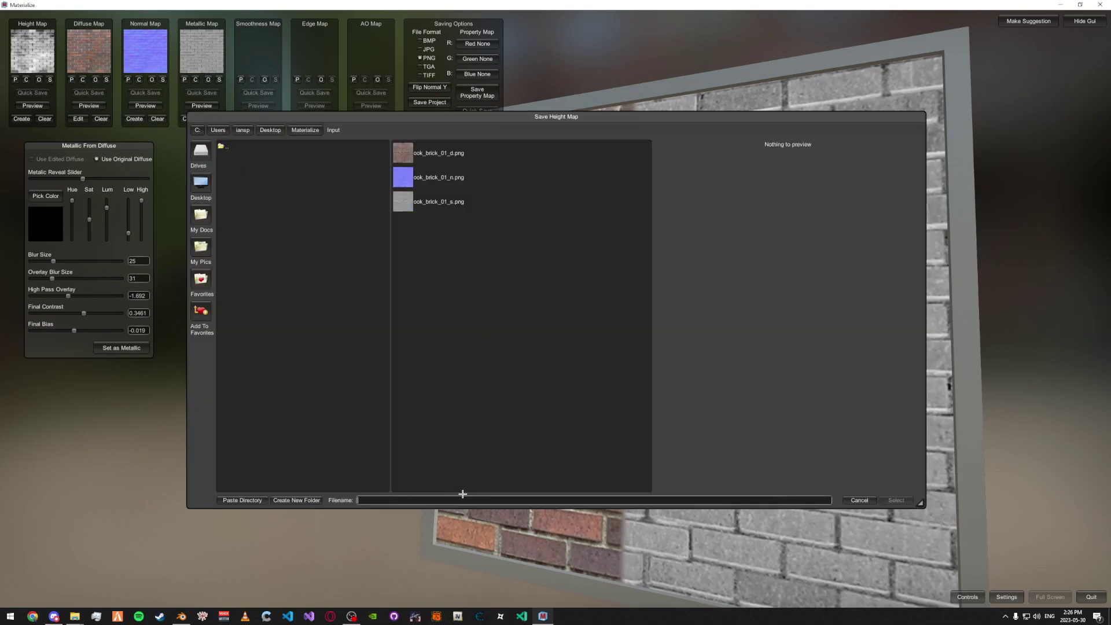
pyautogui.hotkey('ctrl', 'v')
pyautogui.write('h')
pyautogui.press('Return')
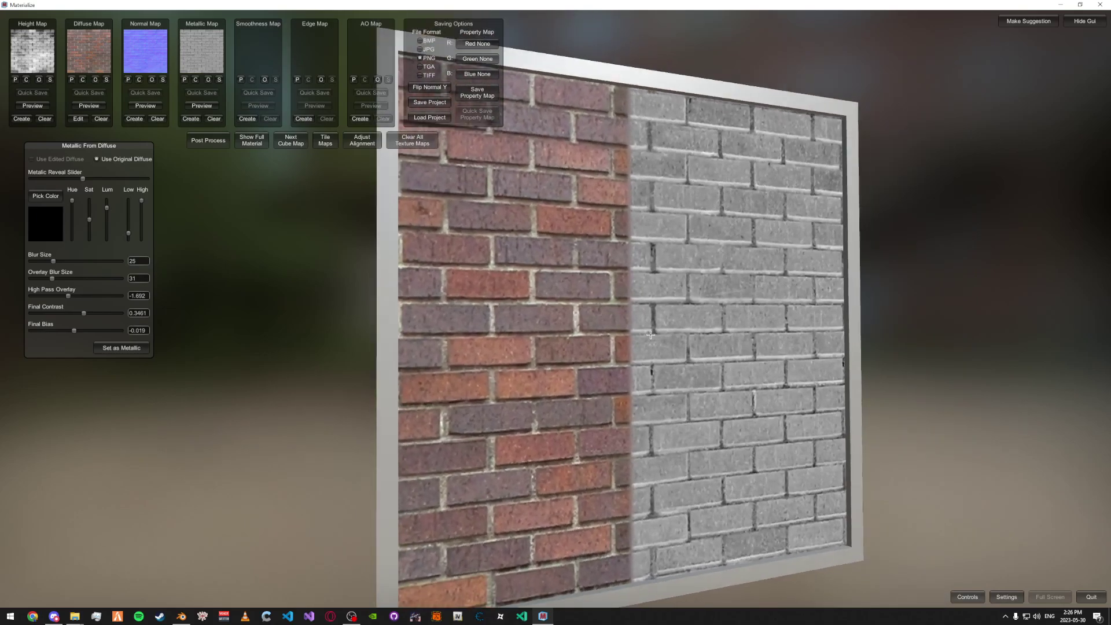
pyautogui.moveTo(651, 335); pyautogui.dragTo(570, 331)
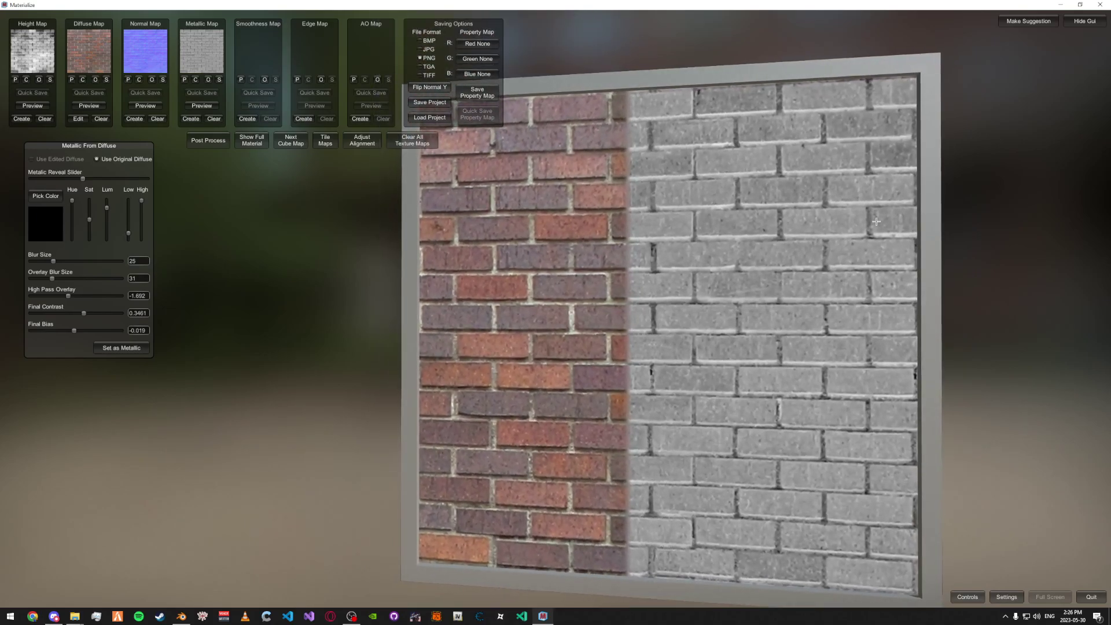
# Minimize Materialize to return to the brick wall model in Blender and save the height.blend file.
pyautogui.click(1063, 5)
pyautogui.scroll(-8, 687, 263)
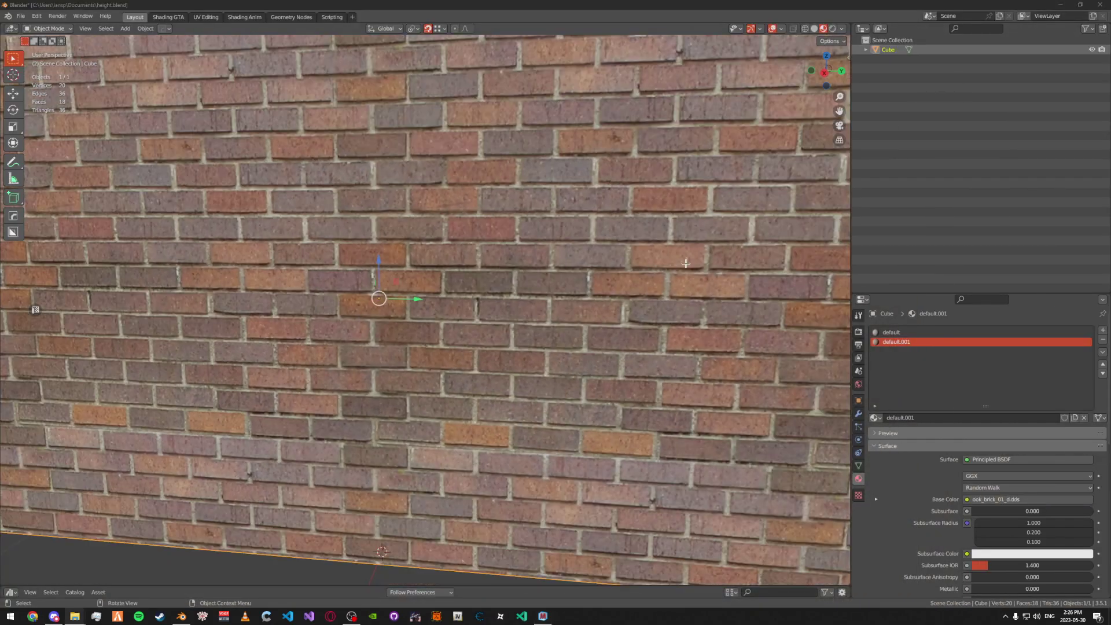
pyautogui.moveTo(688, 263); pyautogui.dragTo(533, 284)
pyautogui.hotkey('ctrl', 's')
# Examine the brick wall's front face and concrete top from several angles and distances.
pyautogui.scroll(3, 547, 310)
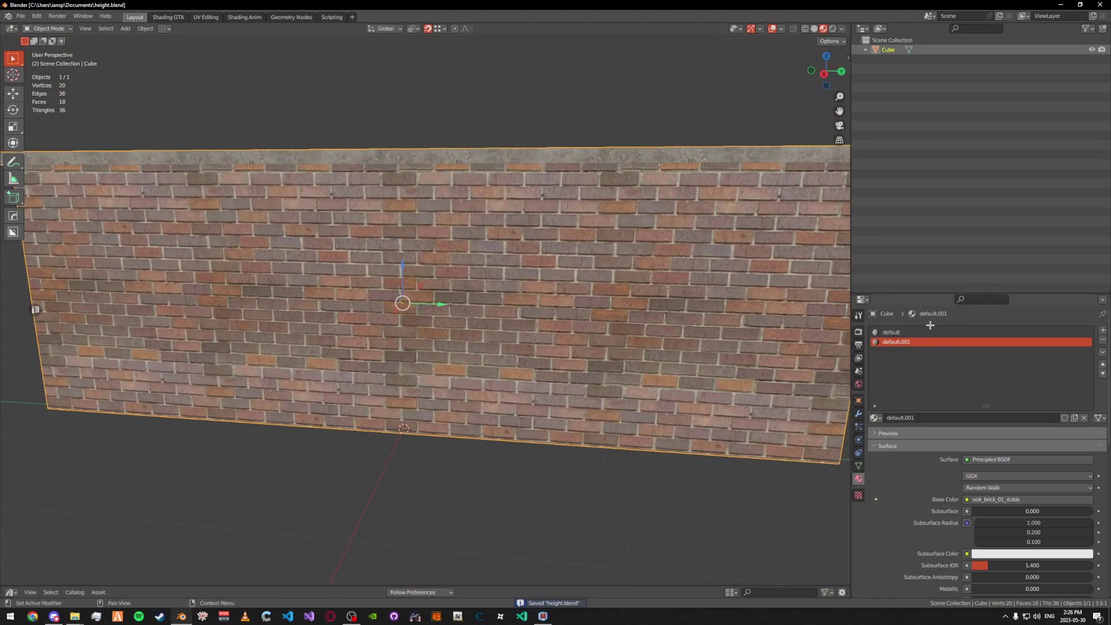
pyautogui.moveTo(717, 332); pyautogui.dragTo(683, 332)
pyautogui.scroll(-1, 683, 332)
pyautogui.moveTo(605, 302); pyautogui.dragTo(581, 312)
pyautogui.moveTo(581, 312); pyautogui.dragTo(616, 320)
pyautogui.scroll(2, 617, 346)
pyautogui.scroll(3, 578, 295)
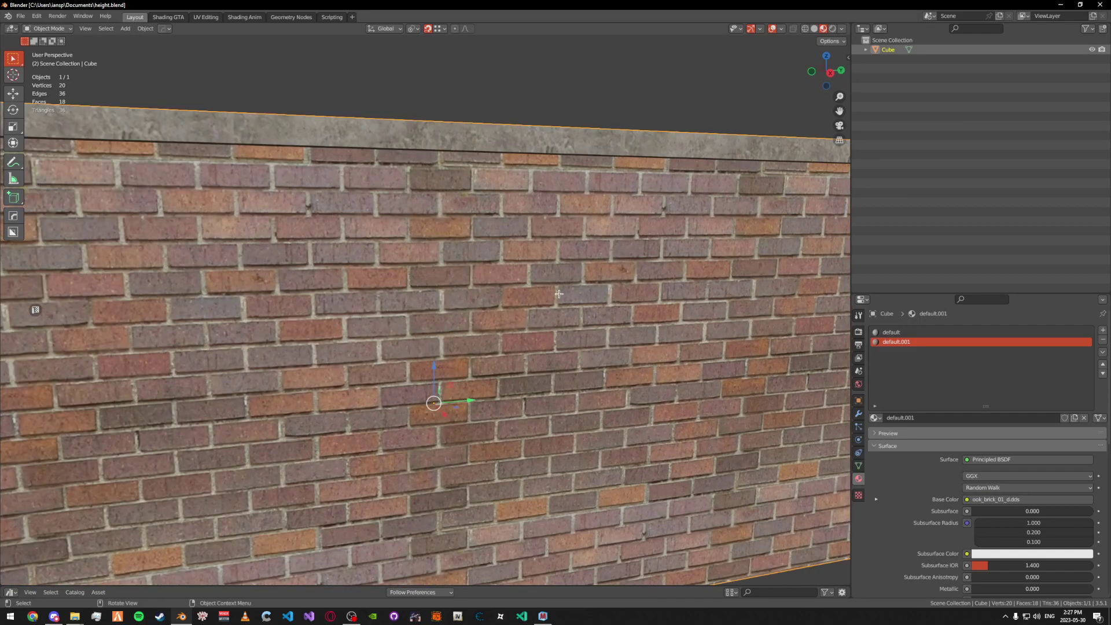
pyautogui.moveTo(477, 304); pyautogui.dragTo(454, 151)
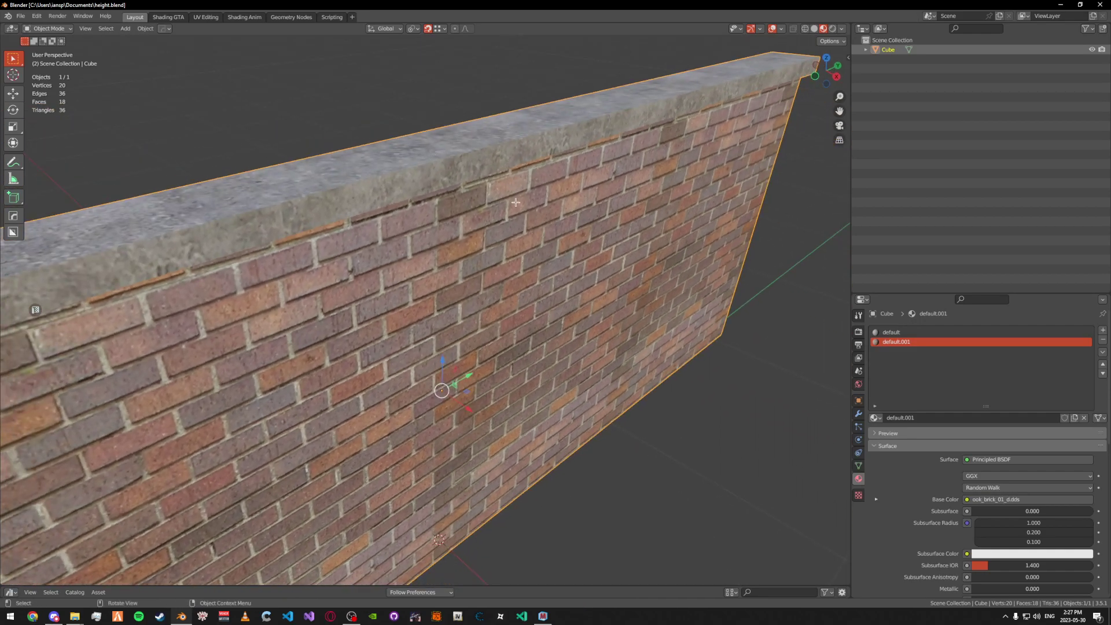
pyautogui.scroll(3, 516, 202)
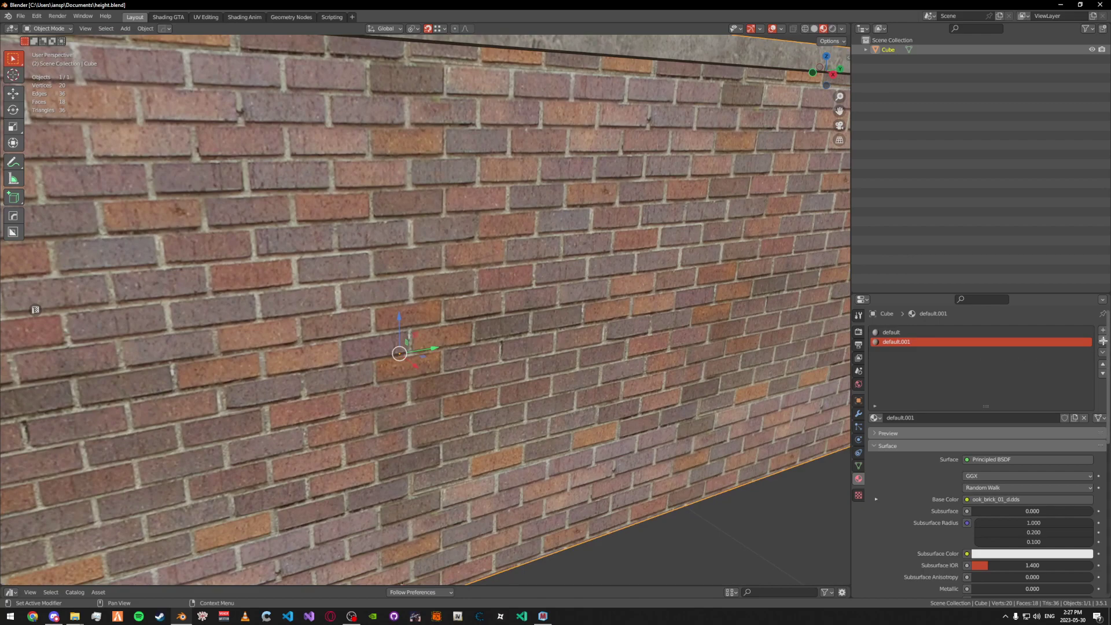
pyautogui.click(1102, 340)
pyautogui.hotkey('ctrl', 'z')
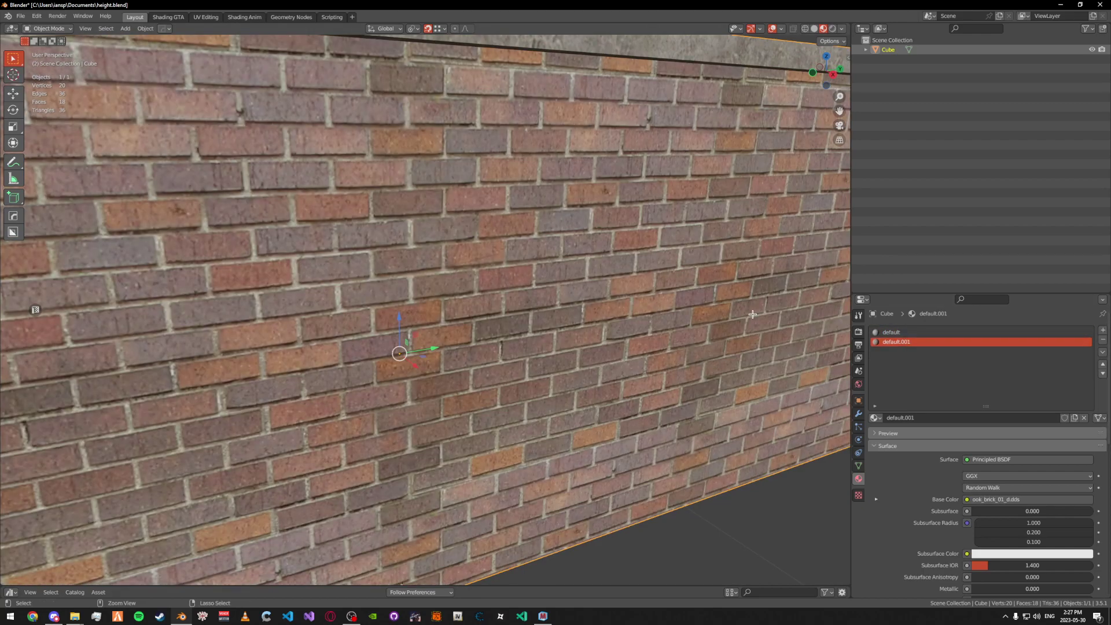
# Search the shader list for normal_spec_pxm and create a NORMAL SPEC PXM shader material on the wall.
pyautogui.press('n')
pyautogui.click(738, 162)
pyautogui.hotkey('ctrl', 'f')
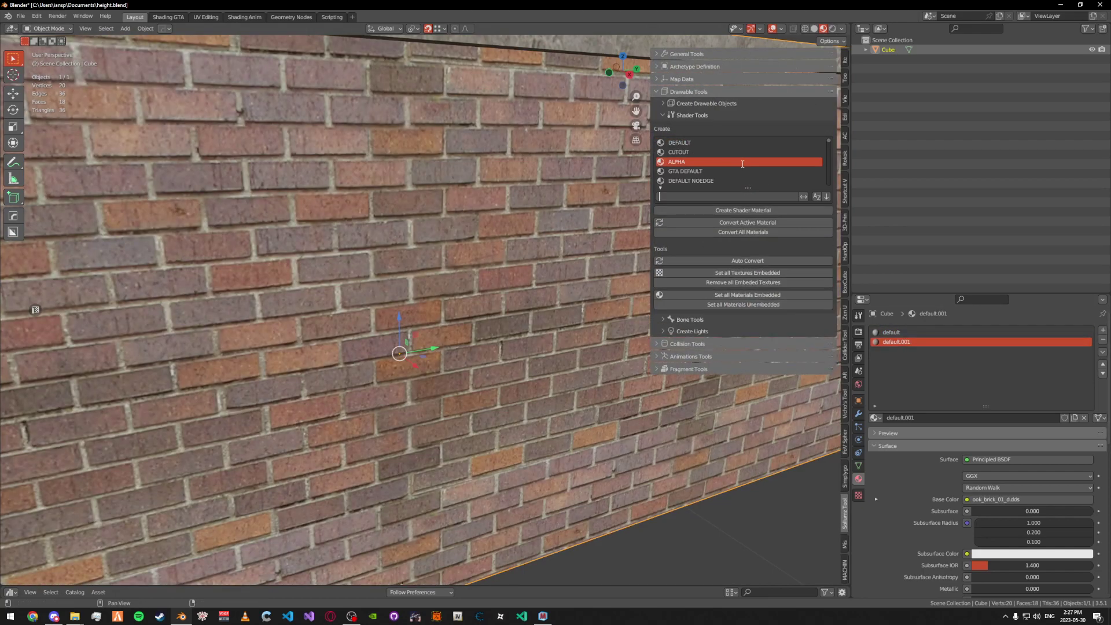
pyautogui.write('normal_spe')
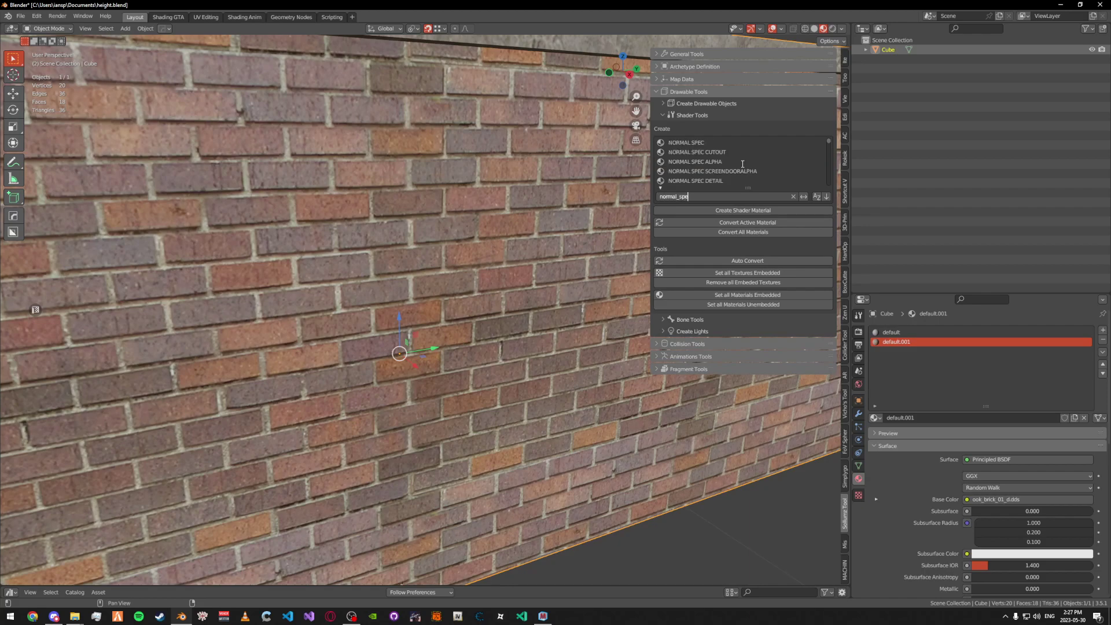
pyautogui.write('c_pxm')
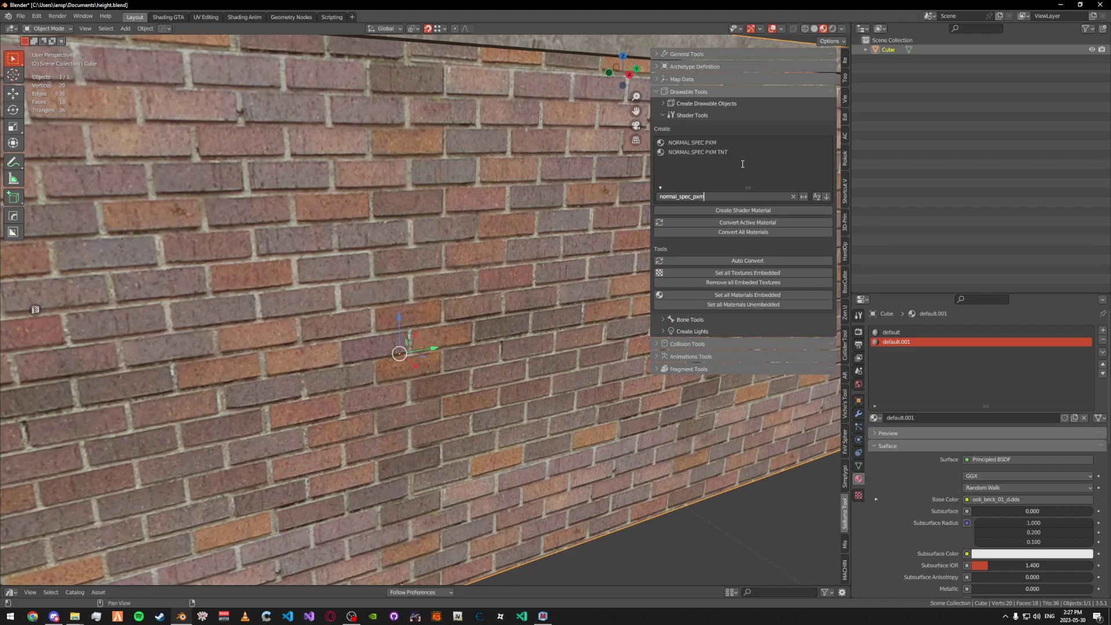
pyautogui.press('Return')
pyautogui.click(707, 143)
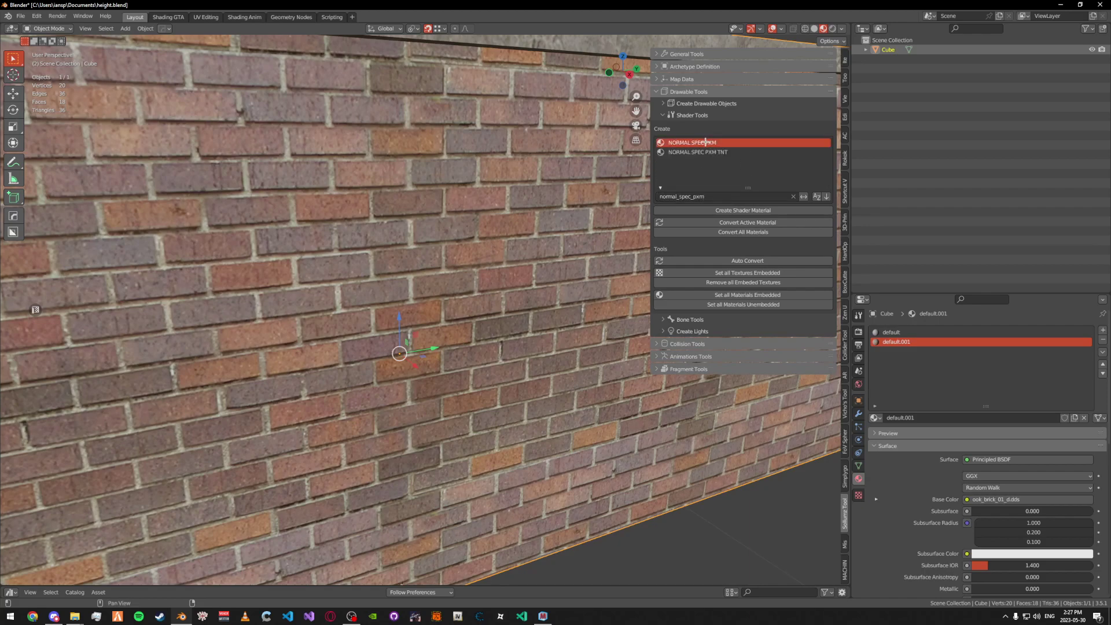
pyautogui.click(736, 209)
pyautogui.press('n')
# Select all faces using the default.001 material and assign the normal_spec_pxm material to them.
pyautogui.scroll(-5, 640, 272)
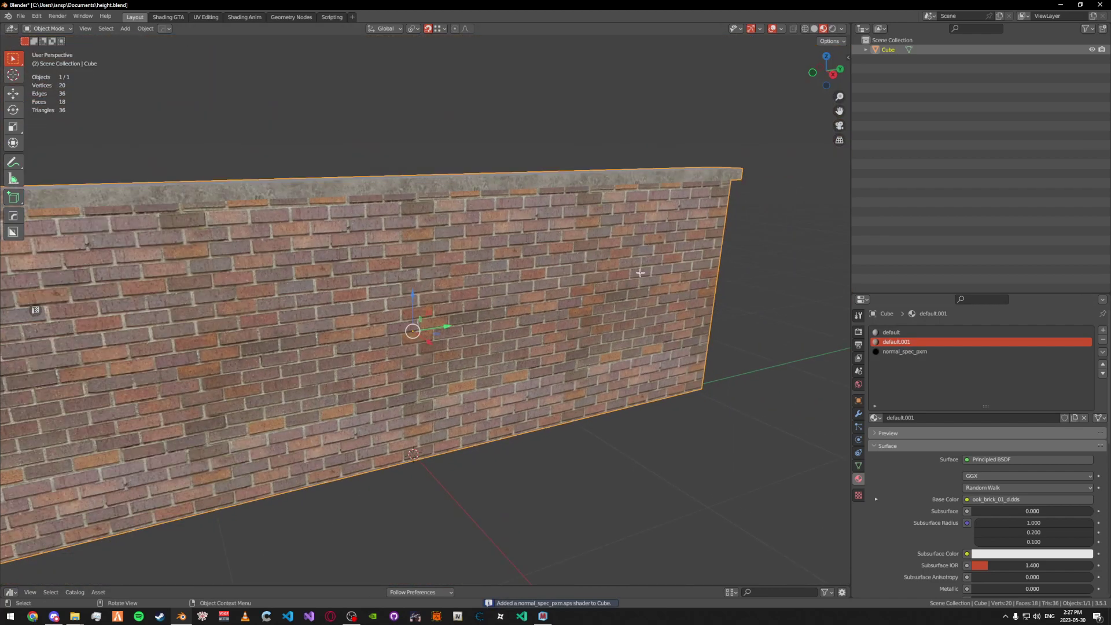
pyautogui.press('Tab')
pyautogui.click(749, 312)
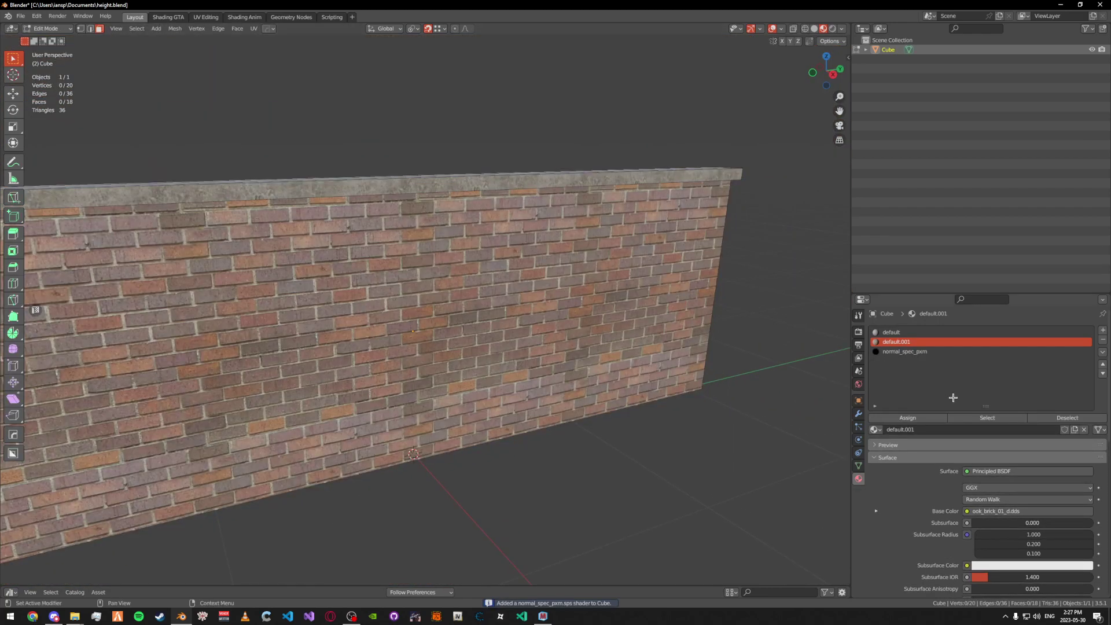
pyautogui.click(987, 417)
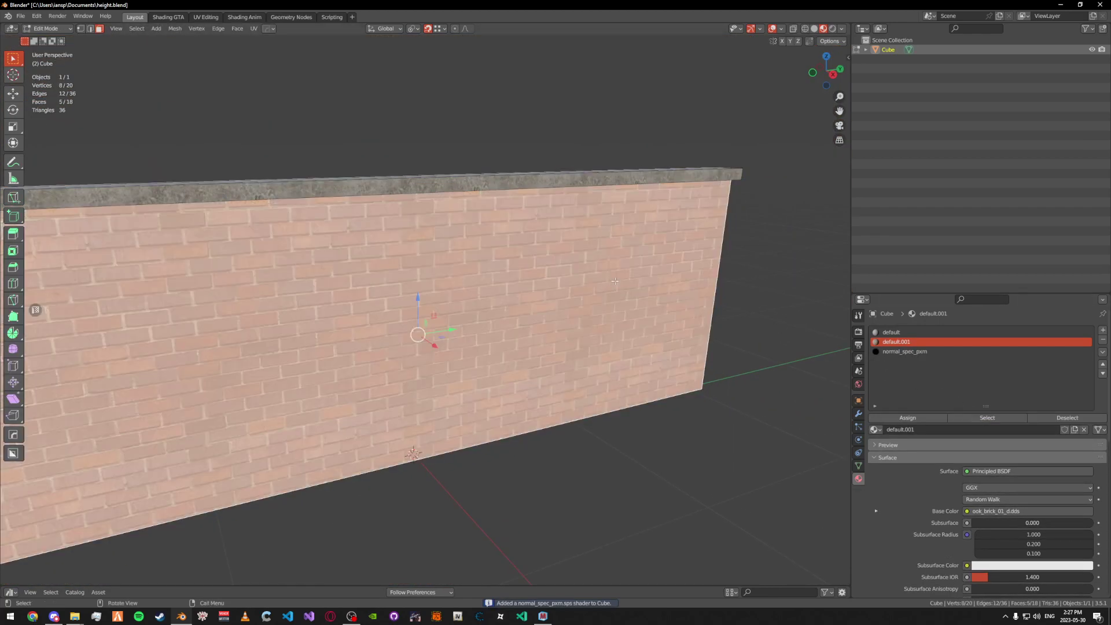
pyautogui.click(908, 352)
pyautogui.click(894, 417)
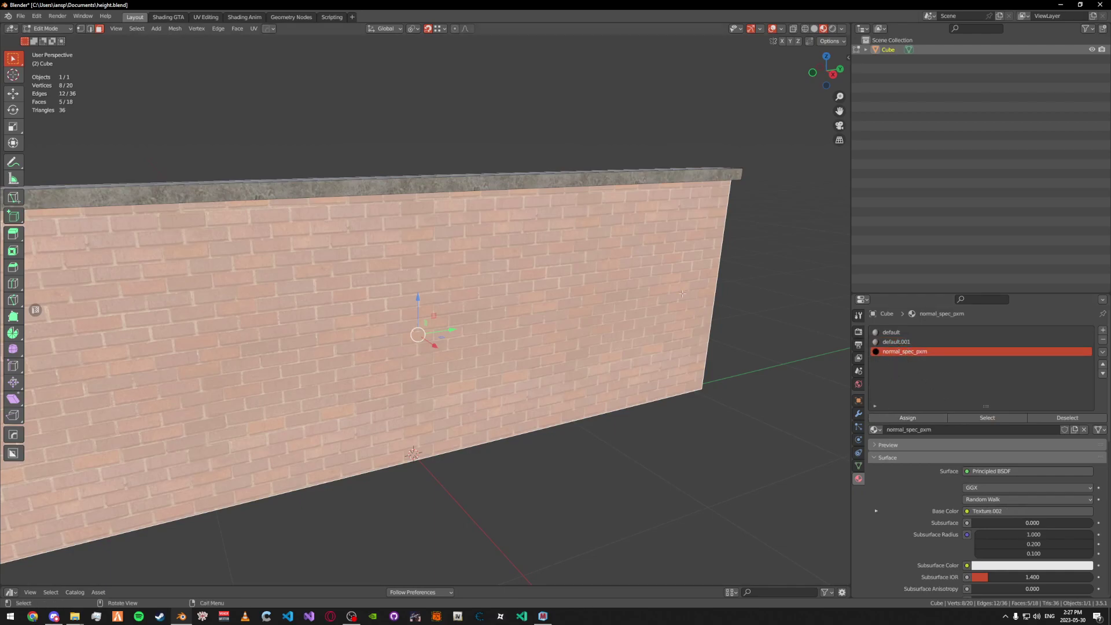
pyautogui.click(905, 412)
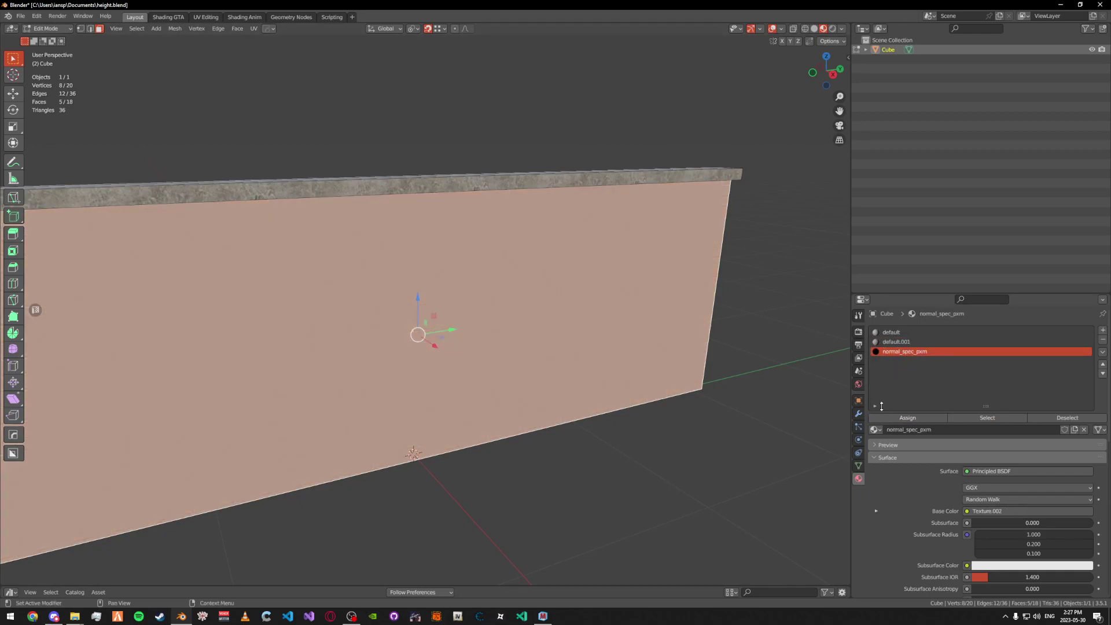
# Return to object mode and remove the unused default.001 material slot.
pyautogui.press('Tab')
pyautogui.click(1088, 341)
pyautogui.click(1102, 340)
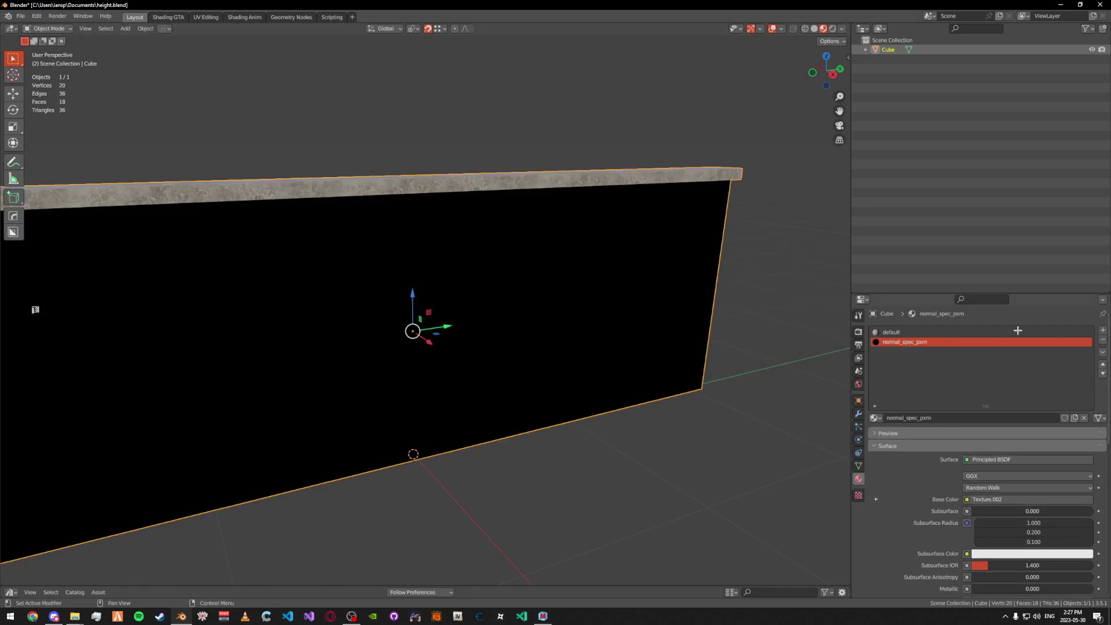
# In the Shading GTA workspace, load ook_brick_01_d.png from the Materialize Input folder into the diffuse texture node feeding Base Color.
pyautogui.click(168, 17)
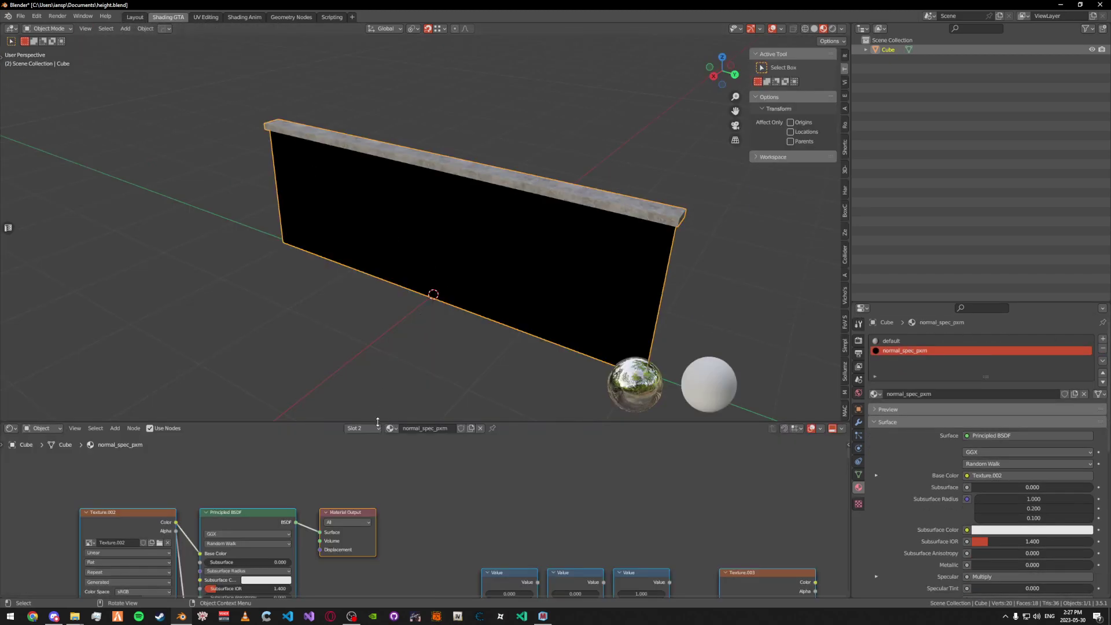
pyautogui.moveTo(377, 422); pyautogui.dragTo(377, 241)
pyautogui.scroll(3, 576, 305)
pyautogui.scroll(2, 429, 375)
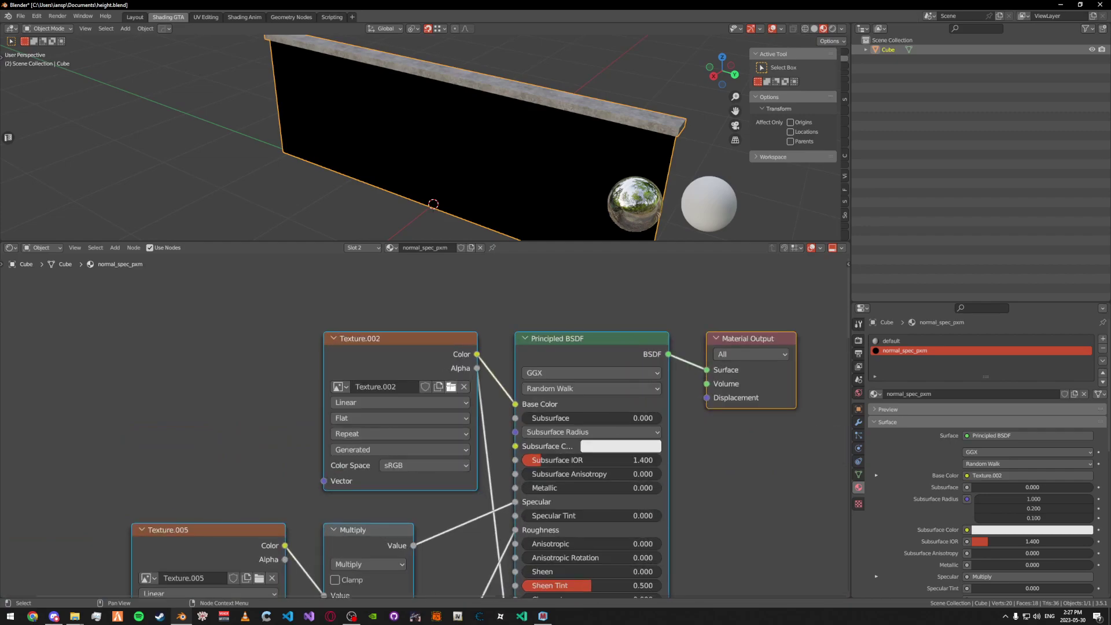
pyautogui.click(451, 386)
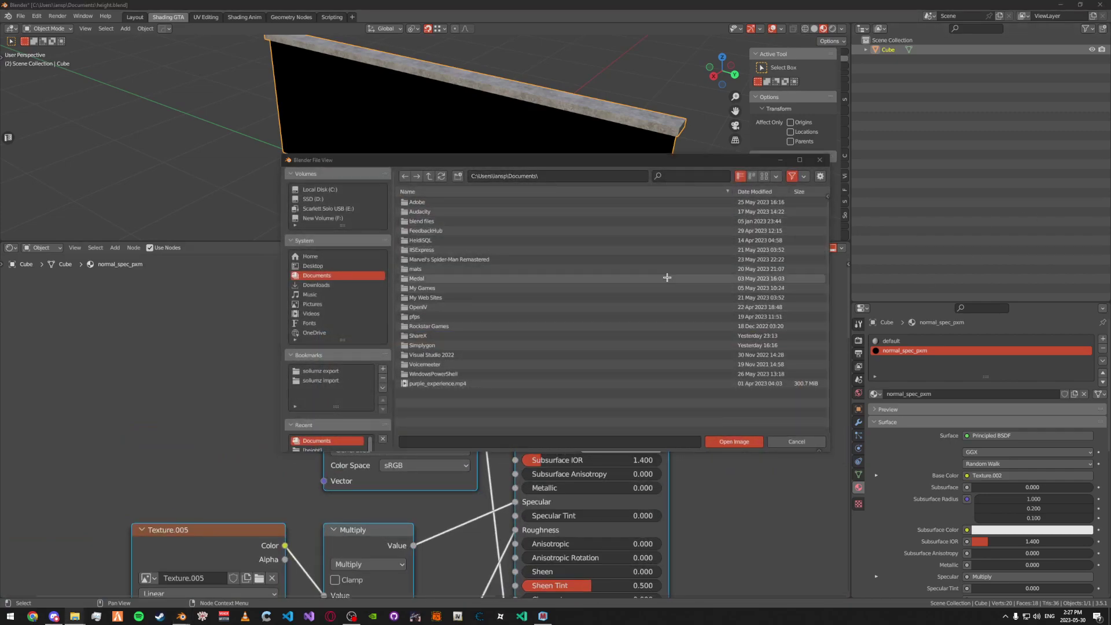
pyautogui.click(538, 176)
pyautogui.hotkey('ctrl', 'v')
pyautogui.press('Return')
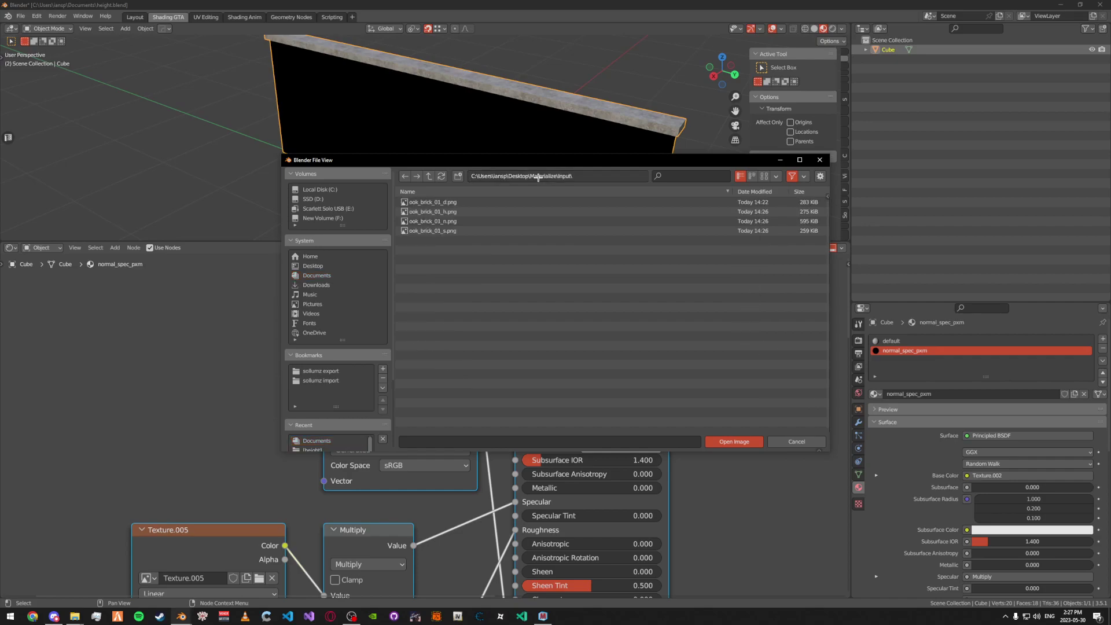
pyautogui.doubleClick(491, 200)
# Load ook_brick_01_s.png from the Input folder into the specular texture node feeding the Multiply node.
pyautogui.moveTo(436, 360); pyautogui.dragTo(612, 265)
pyautogui.moveTo(416, 472); pyautogui.dragTo(496, 404)
pyautogui.scroll(3, 496, 404)
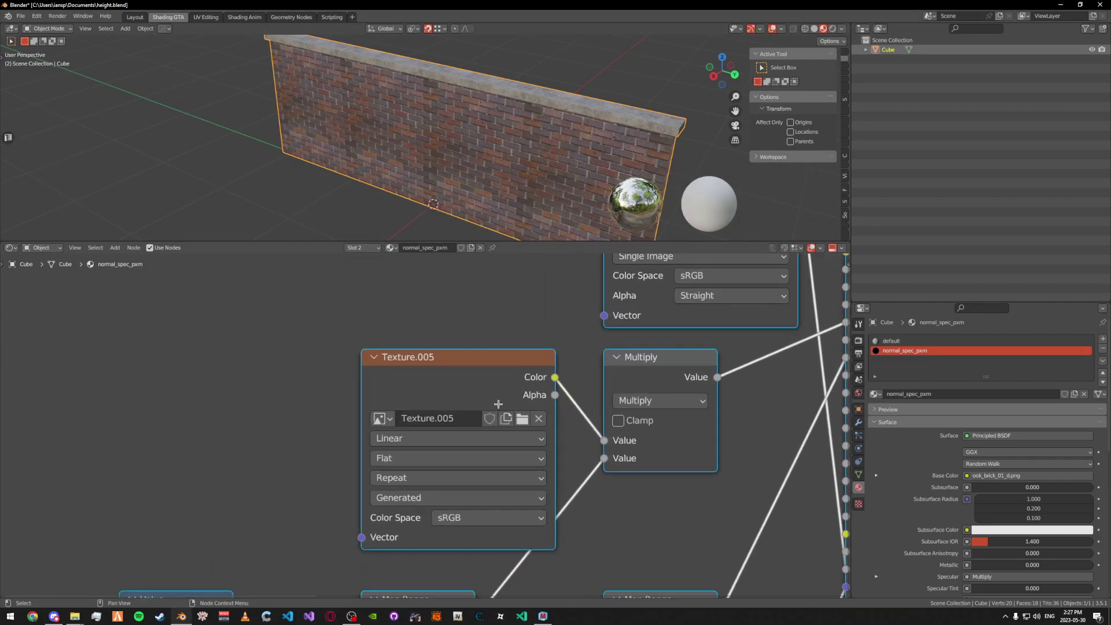
pyautogui.scroll(-6, 536, 396)
pyautogui.moveTo(565, 364); pyautogui.dragTo(507, 487)
pyautogui.scroll(-2, 532, 344)
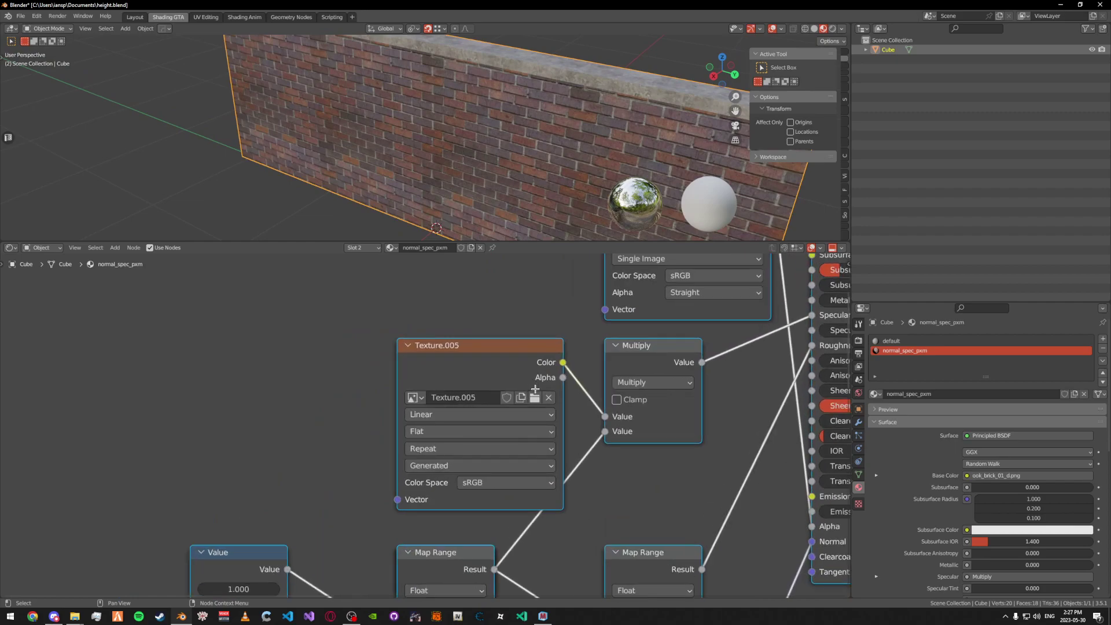
pyautogui.click(535, 389)
pyautogui.click(566, 176)
pyautogui.write('C:\\Users\\iansp\\Desktop\\Materialize\\Input')
pyautogui.press('Return')
pyautogui.doubleClick(509, 231)
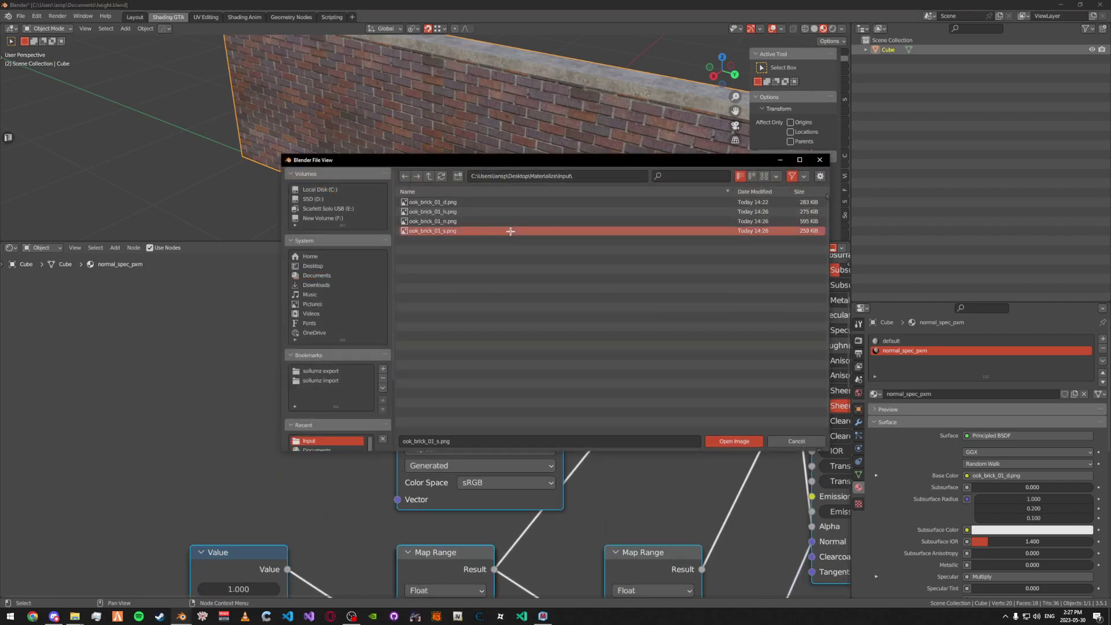
# Load ook_brick_01_n.png from the Input folder into the texture node feeding the normal map's Color.
pyautogui.moveTo(572, 441); pyautogui.dragTo(559, 326)
pyautogui.scroll(-5, 558, 326)
pyautogui.moveTo(582, 384); pyautogui.dragTo(562, 266)
pyautogui.scroll(2, 521, 405)
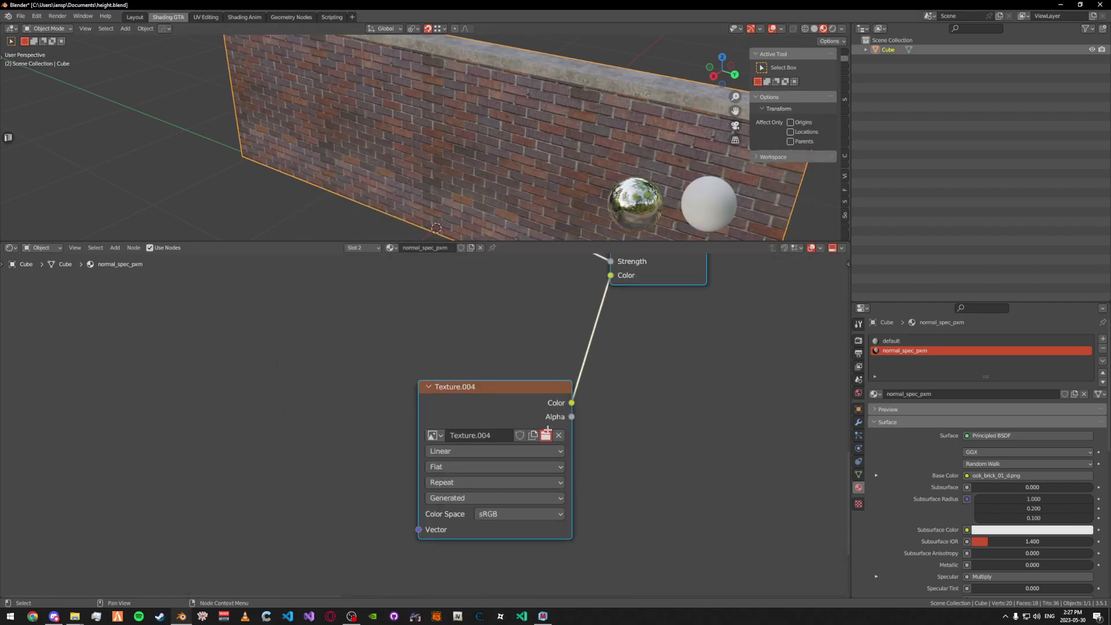
pyautogui.click(547, 434)
pyautogui.click(560, 179)
pyautogui.hotkey('ctrl', 'v')
pyautogui.press('Return')
pyautogui.doubleClick(500, 223)
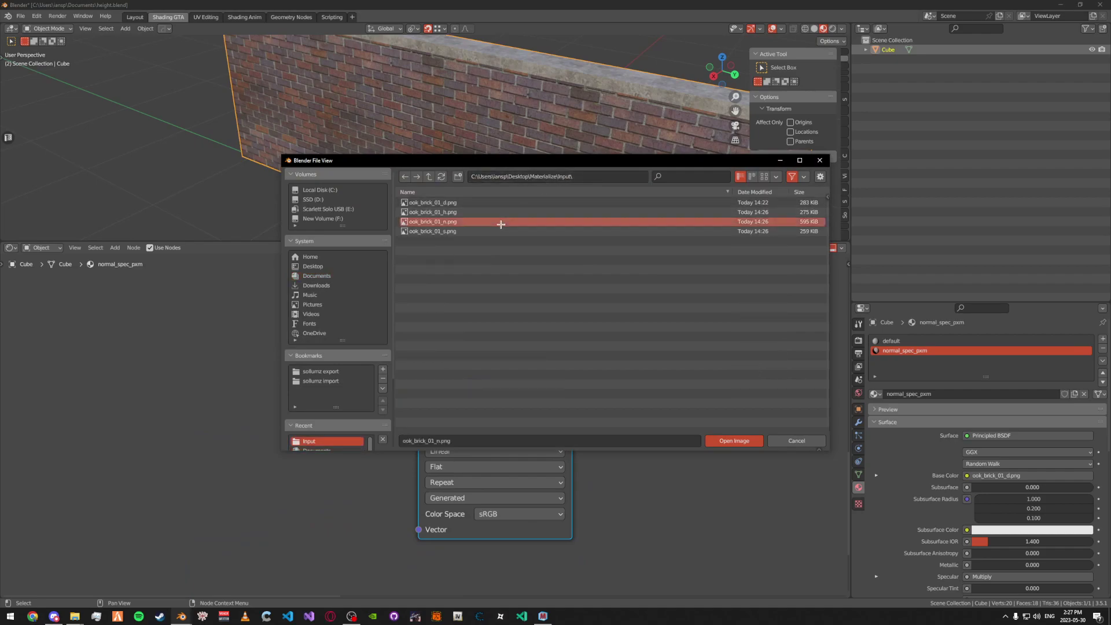
# Load ook_brick_01_h.png from the Input folder into the unconnected height texture node beside the value nodes.
pyautogui.moveTo(652, 369); pyautogui.dragTo(483, 481)
pyautogui.scroll(-8, 483, 481)
pyautogui.moveTo(761, 345); pyautogui.dragTo(582, 393)
pyautogui.scroll(5, 583, 393)
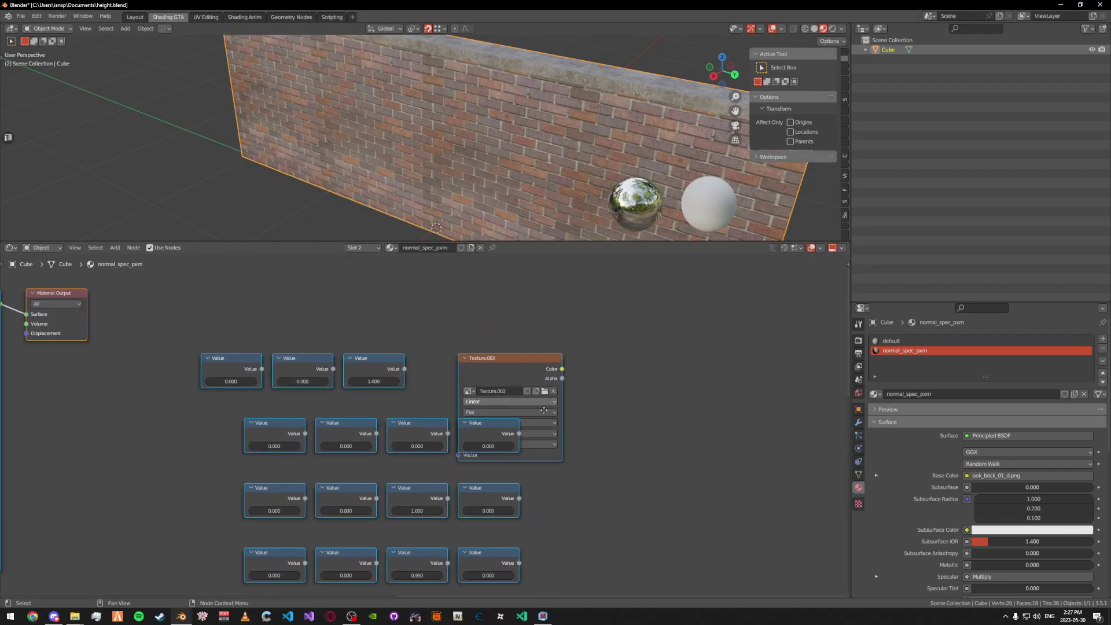
pyautogui.click(537, 408)
pyautogui.press('Return')
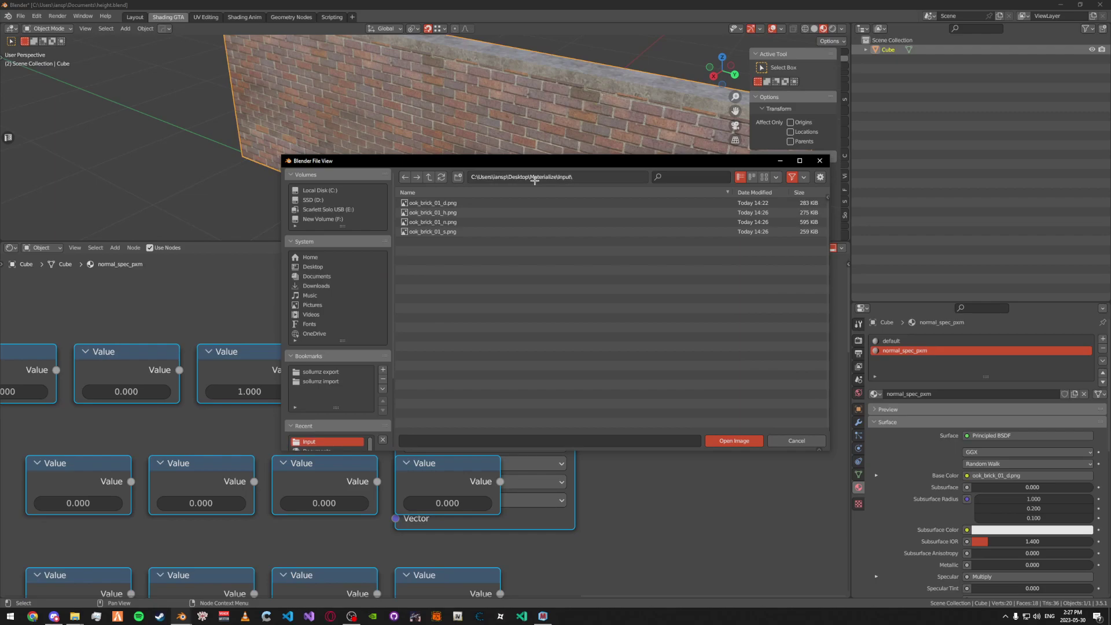
pyautogui.doubleClick(514, 213)
# Return to the Layout workspace and show the Sollumz value parameters of the normal_spec_pxm material.
pyautogui.click(136, 18)
pyautogui.moveTo(278, 127); pyautogui.dragTo(392, 218)
pyautogui.scroll(4, 359, 206)
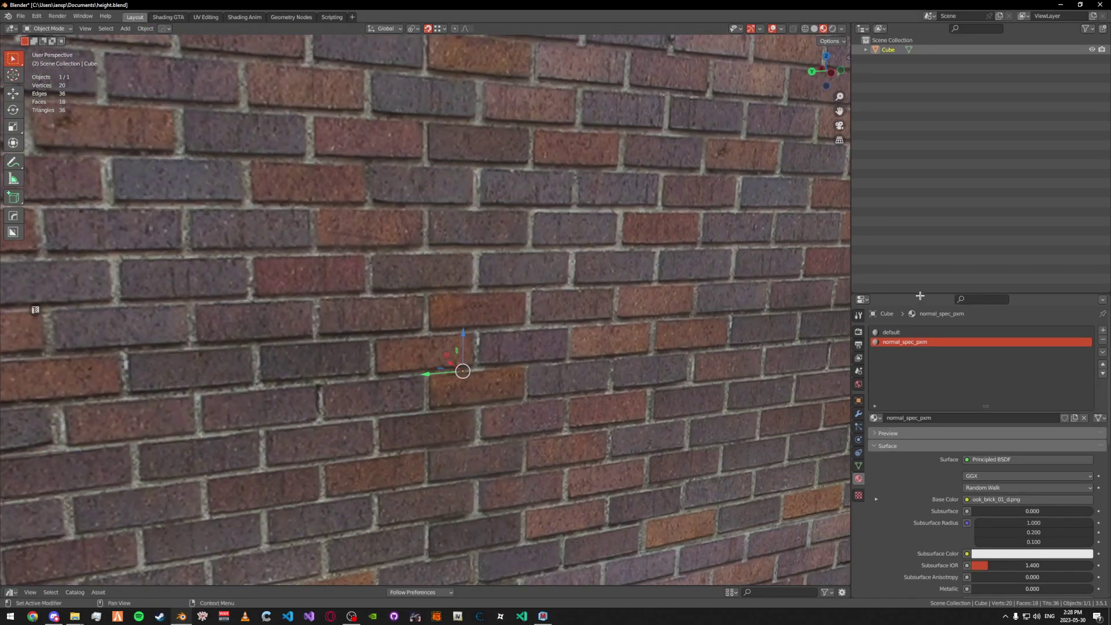
pyautogui.moveTo(918, 294); pyautogui.dragTo(918, 153)
pyautogui.click(859, 324)
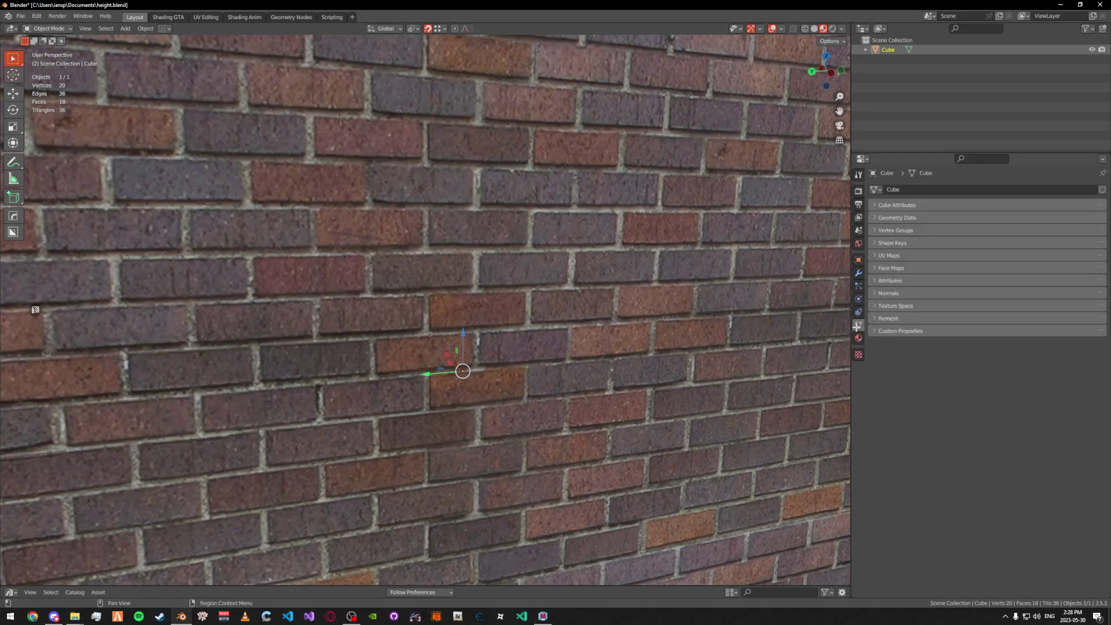
pyautogui.click(859, 338)
pyautogui.click(891, 303)
pyautogui.click(895, 329)
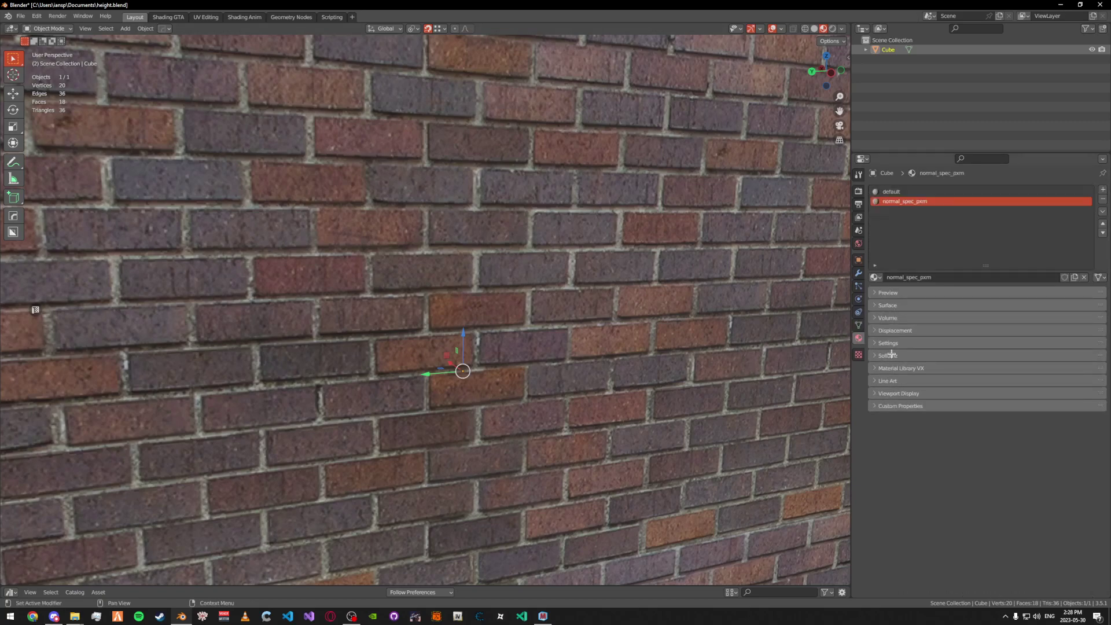
pyautogui.click(892, 355)
pyautogui.click(896, 408)
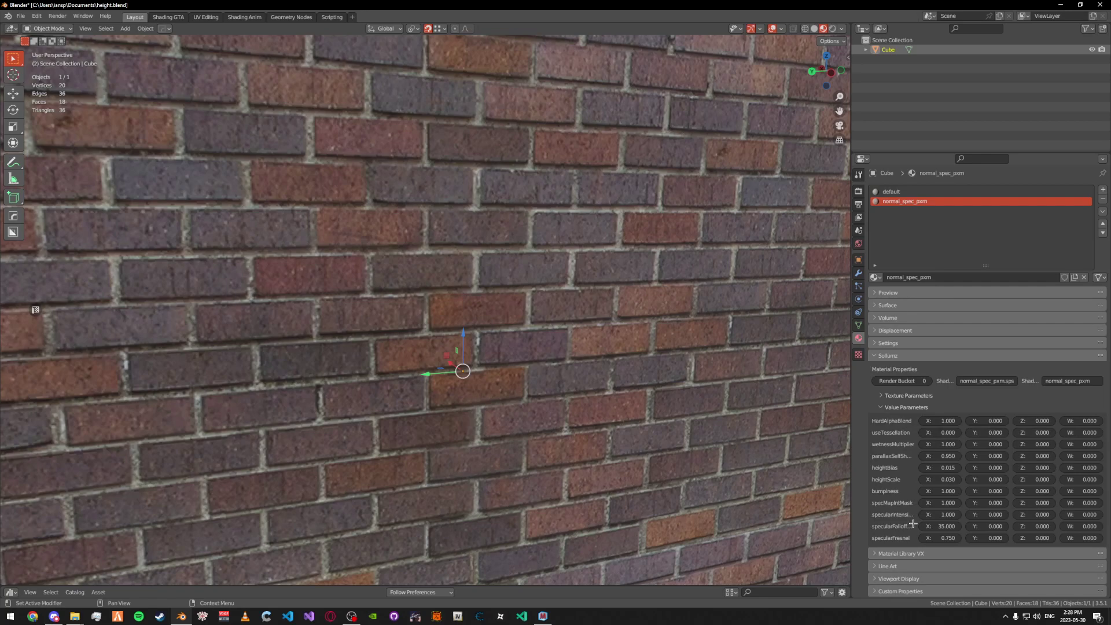
# Set the material's specular falloff X value to 128 and its specular fresnel X value to 0.97.
pyautogui.click(941, 526)
pyautogui.press('Return')
pyautogui.scroll(-3, 609, 325)
pyautogui.moveTo(572, 325); pyautogui.dragTo(550, 354)
pyautogui.scroll(2, 523, 322)
pyautogui.scroll(-5, 629, 343)
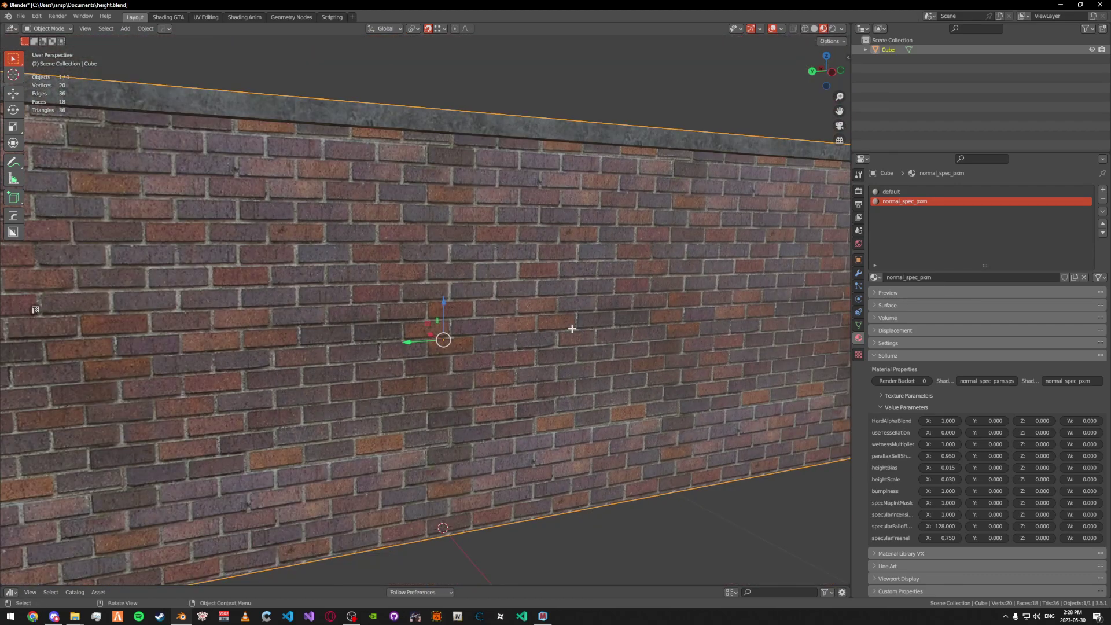
pyautogui.scroll(5, 568, 322)
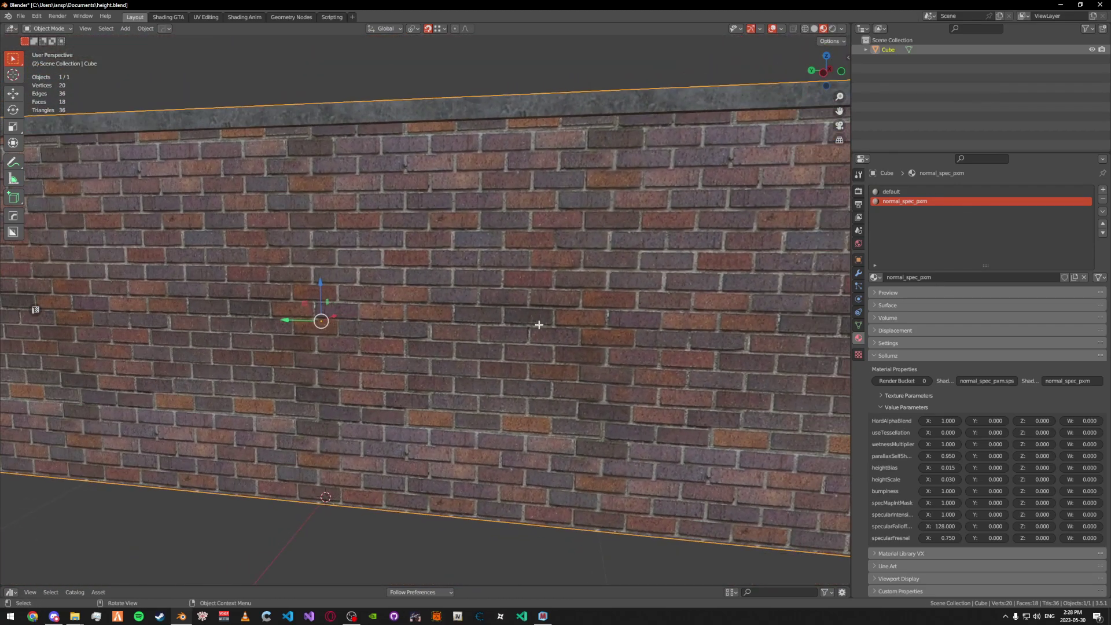
pyautogui.moveTo(517, 327); pyautogui.dragTo(544, 335)
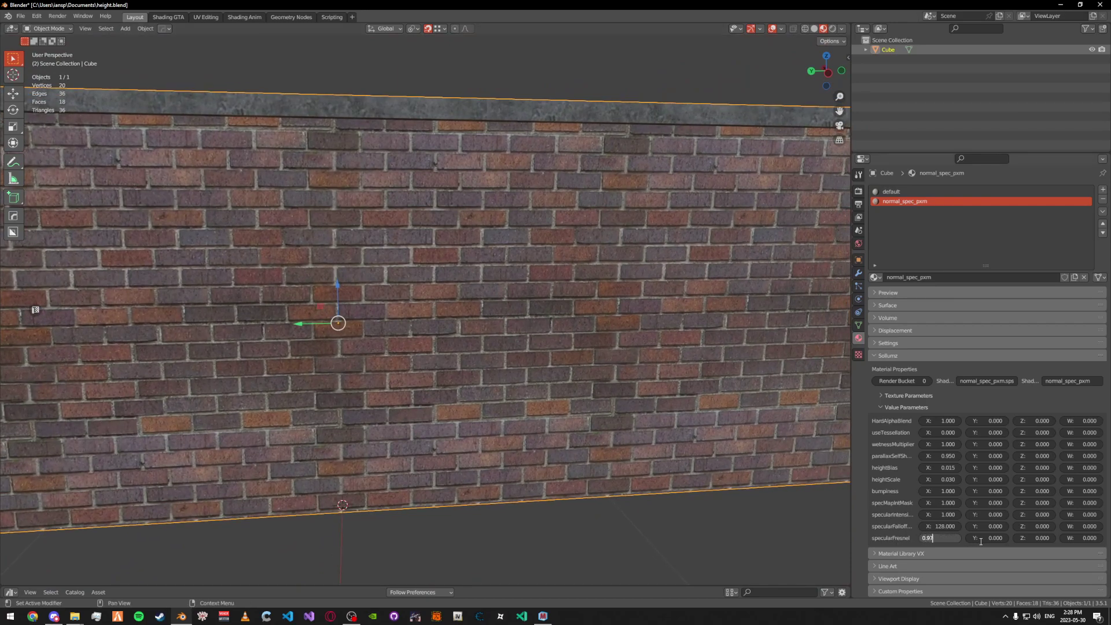
pyautogui.press('Return')
# Set specular intensity to 0.3, bumpiness to 2, and height scale and height bias to 0.3, and save the file.
pyautogui.doubleClick(940, 515)
pyautogui.write('1.0')
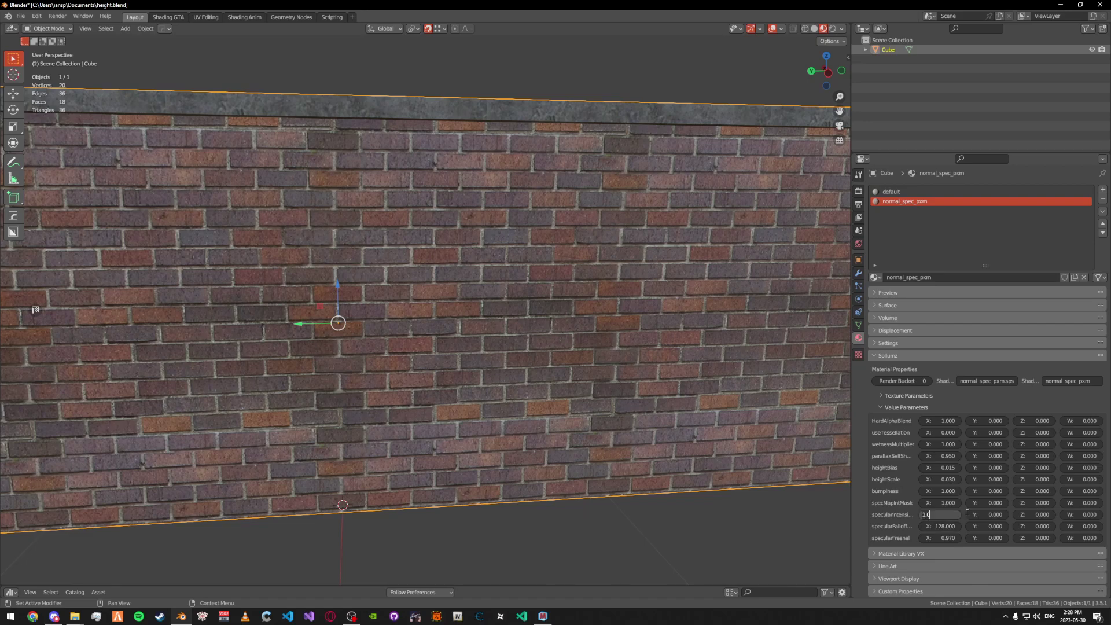
pyautogui.write('.3')
pyautogui.press('Return')
pyautogui.write('2')
pyautogui.press('Return')
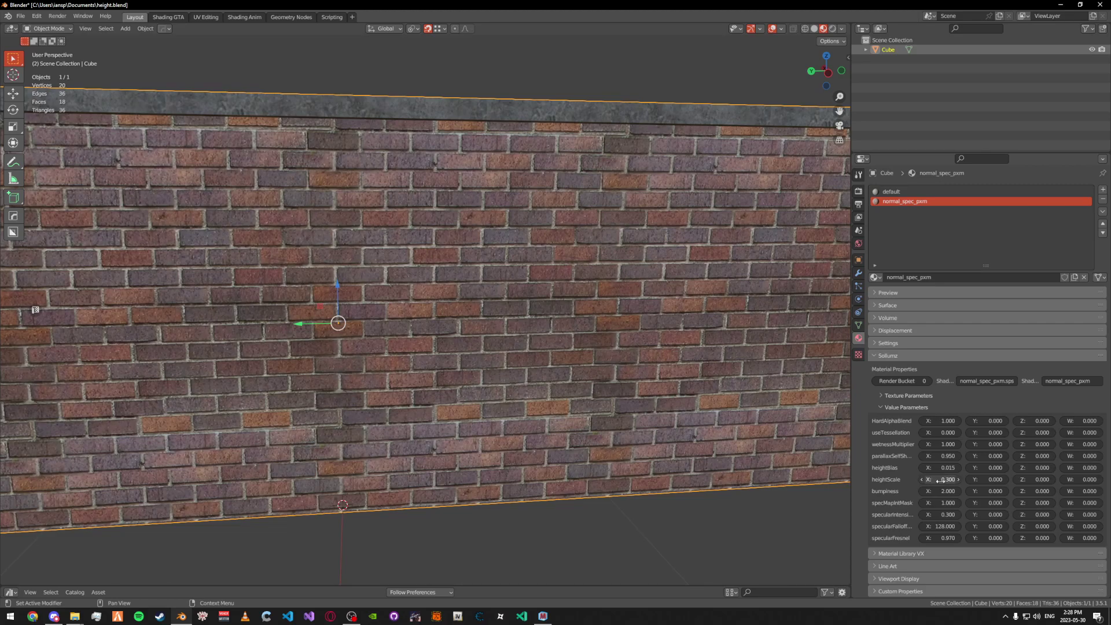
pyautogui.click(940, 467)
pyautogui.hotkey('ctrl', 's')
# Mark the diffuse, height, bump and specular textures of normal_spec_pxm as embedded in the Sollumz texture parameters.
pyautogui.scroll(-4, 665, 399)
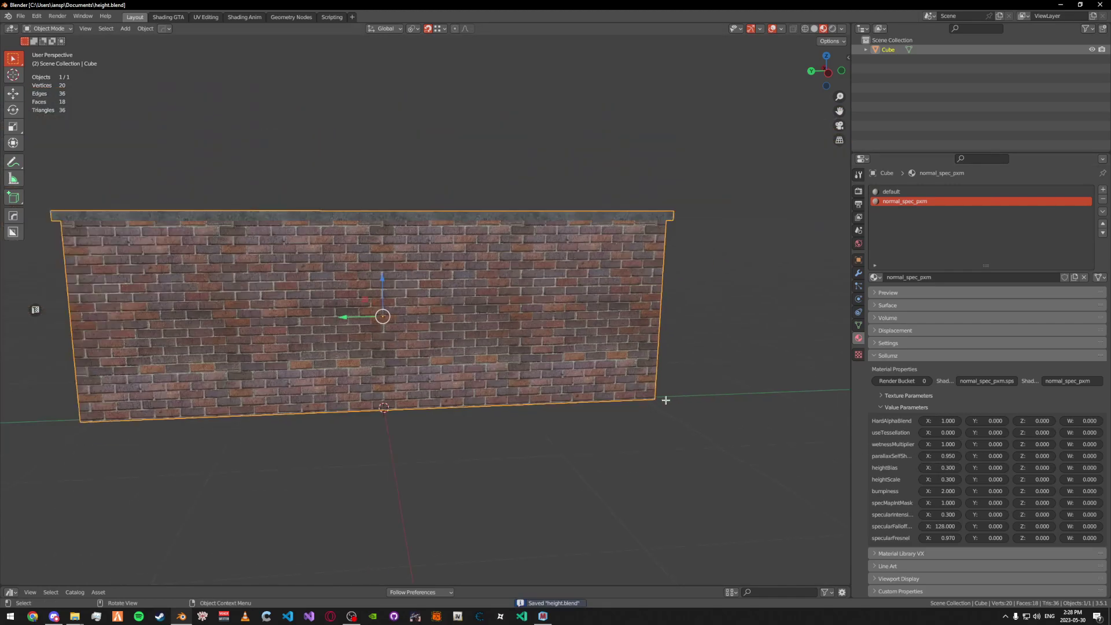
pyautogui.moveTo(665, 399); pyautogui.dragTo(523, 389)
pyautogui.scroll(5, 523, 390)
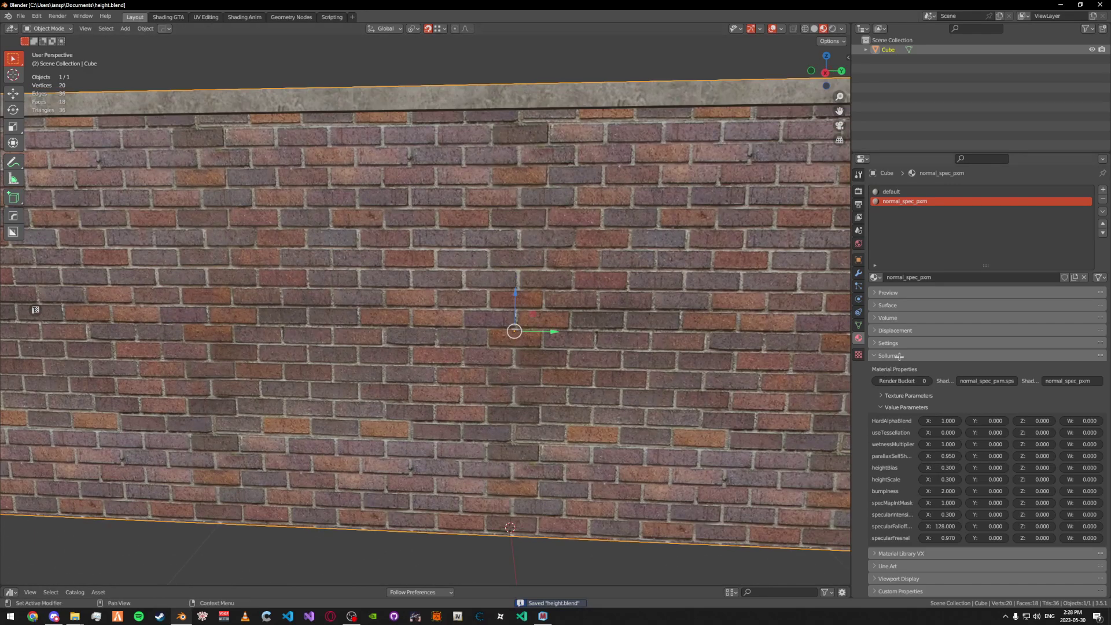
pyautogui.click(890, 408)
pyautogui.click(896, 396)
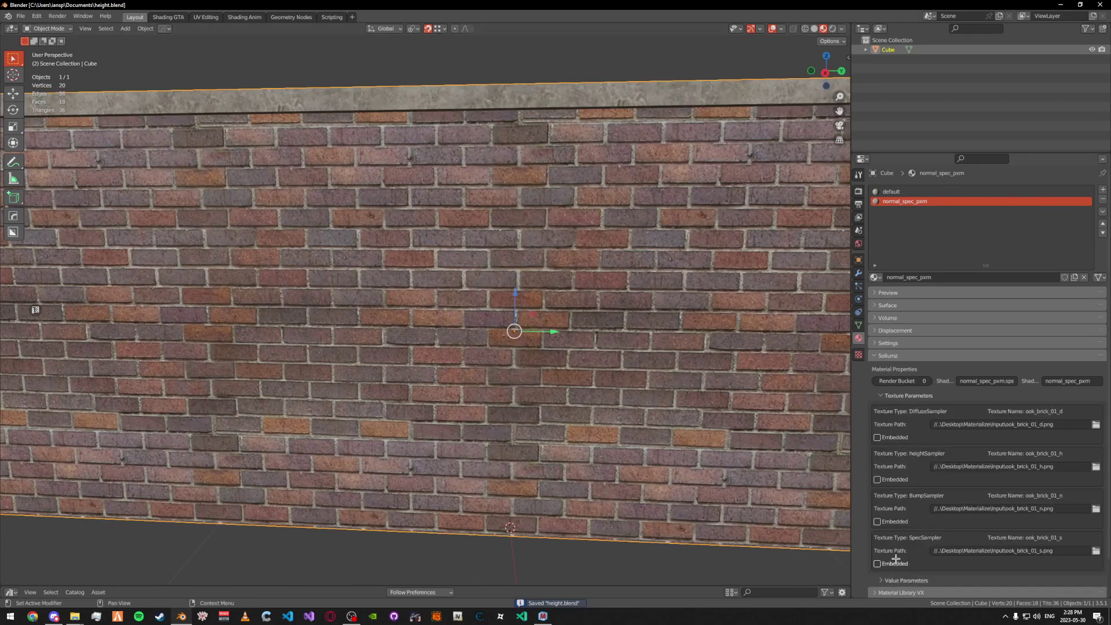
pyautogui.moveTo(881, 563); pyautogui.dragTo(880, 425)
pyautogui.click(885, 396)
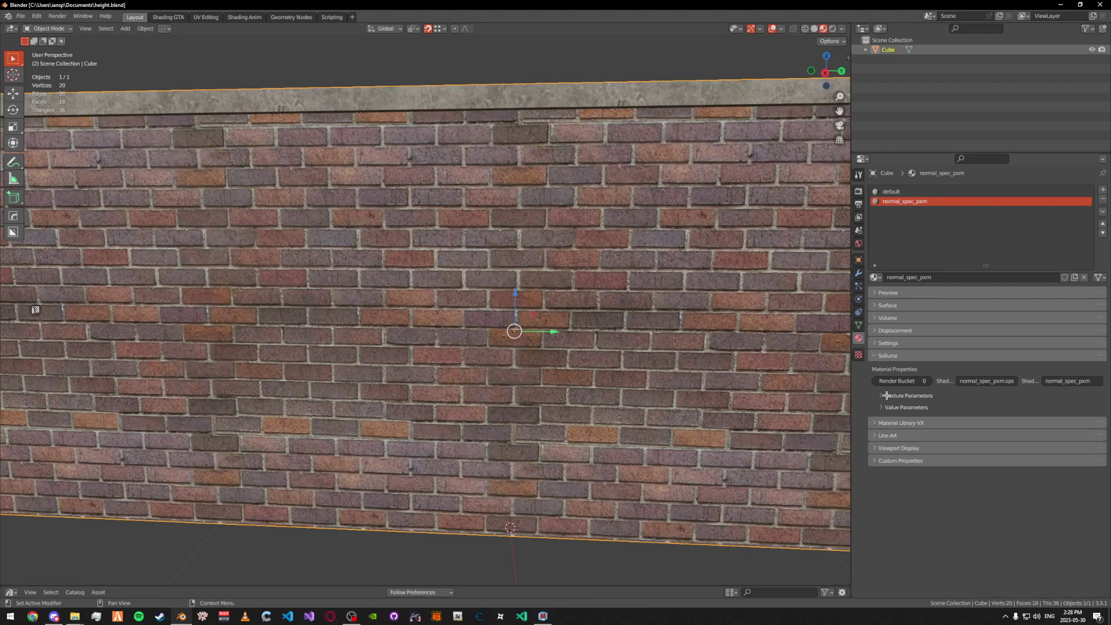
pyautogui.click(883, 356)
# Save the height.blend file again and select the Cube object in the scene collection.
pyautogui.scroll(-4, 711, 400)
pyautogui.press('n')
pyautogui.press('n')
pyautogui.moveTo(712, 399); pyautogui.dragTo(598, 397)
pyautogui.hotkey('ctrl', 's')
pyautogui.click(704, 367)
pyautogui.hotkey('ctrl', 's')
pyautogui.click(886, 52)
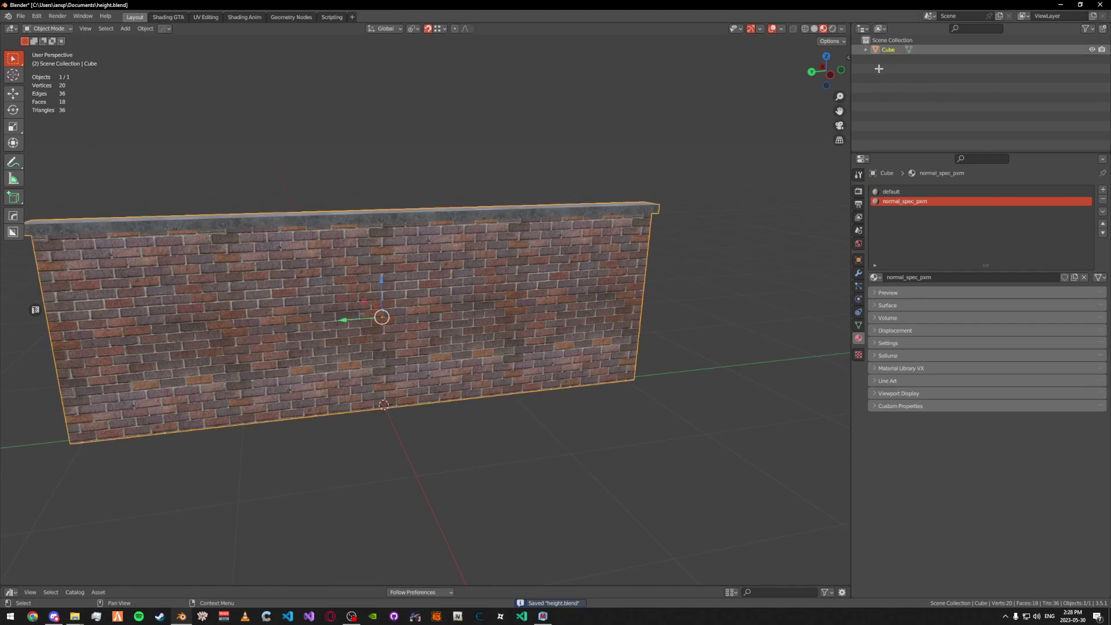
# Give the scene collection more room and rename the Cube object as ook_height.
pyautogui.press('n')
pyautogui.press('n')
pyautogui.moveTo(886, 153); pyautogui.dragTo(887, 249)
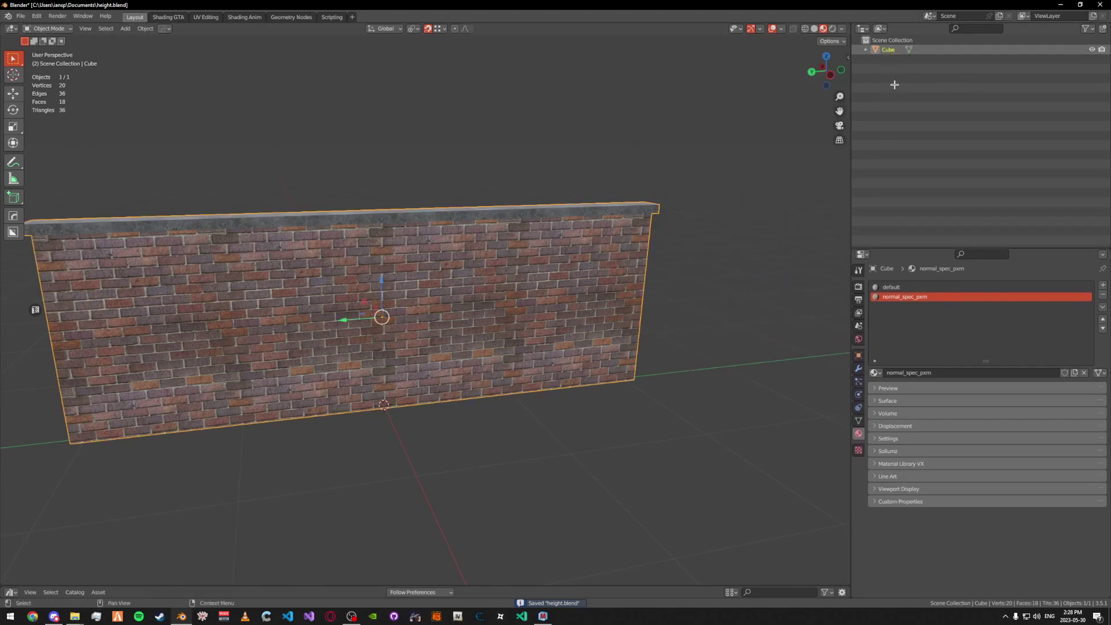
pyautogui.doubleClick(889, 50)
pyautogui.write('ook_he')
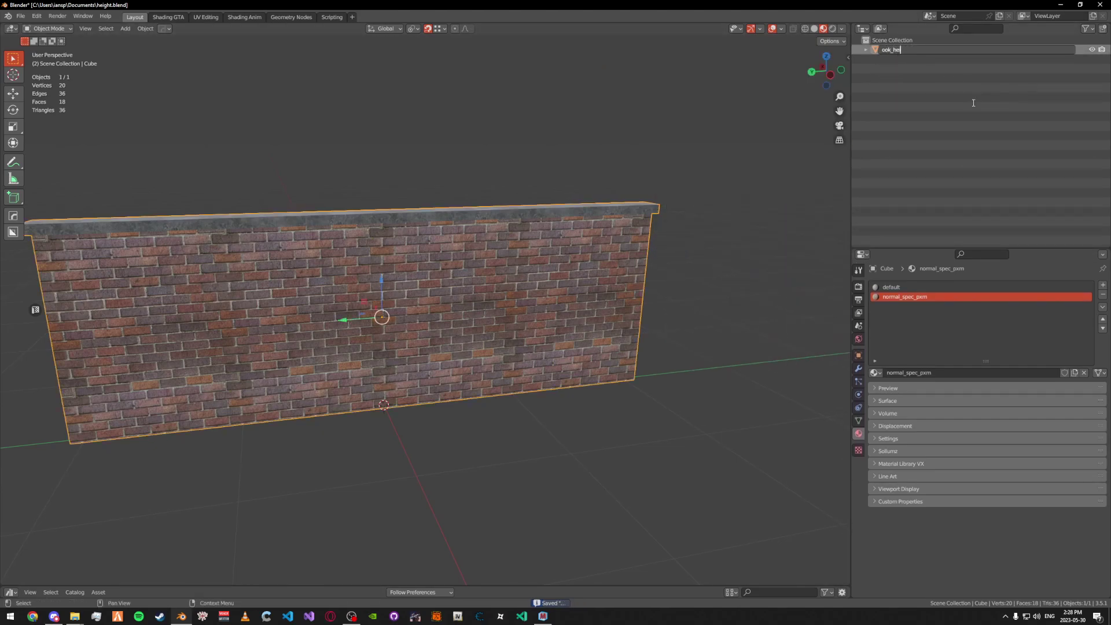
pyautogui.write('ight')
pyautogui.press('Return')
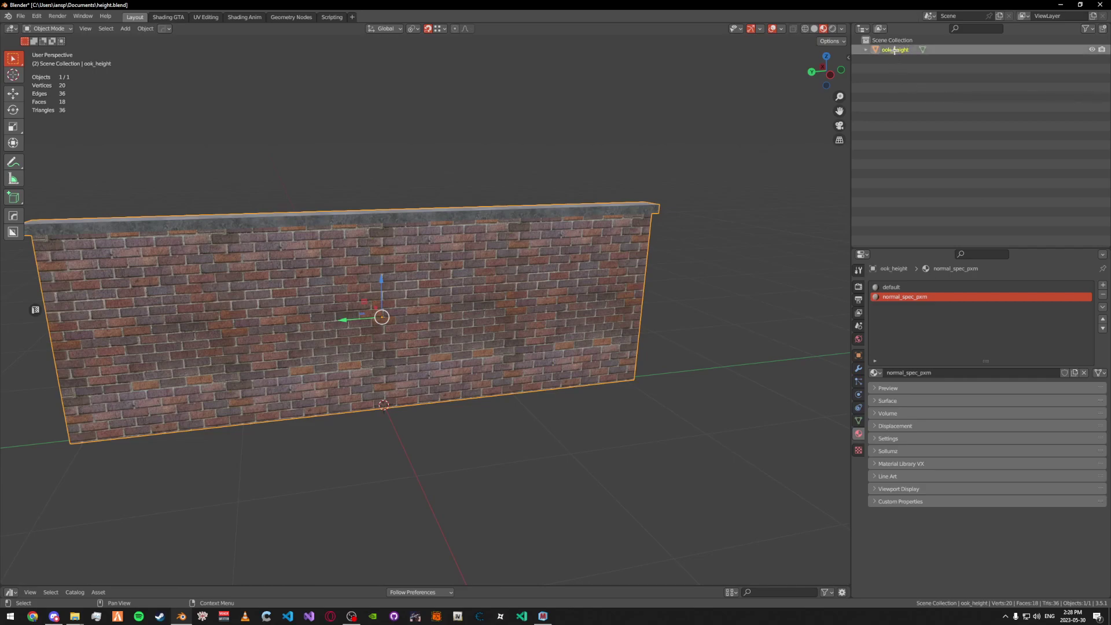
# Check the default material's Sollumz texture parameters and convert the ook_height object to a Drawable.
pyautogui.click(905, 288)
pyautogui.click(895, 452)
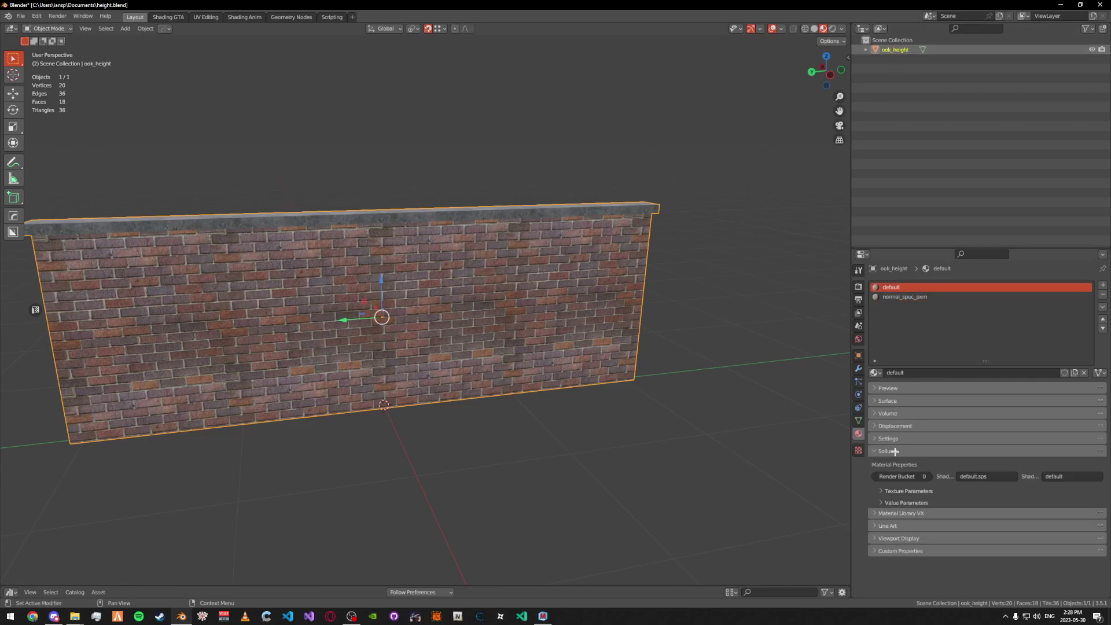
pyautogui.click(895, 492)
pyautogui.click(893, 493)
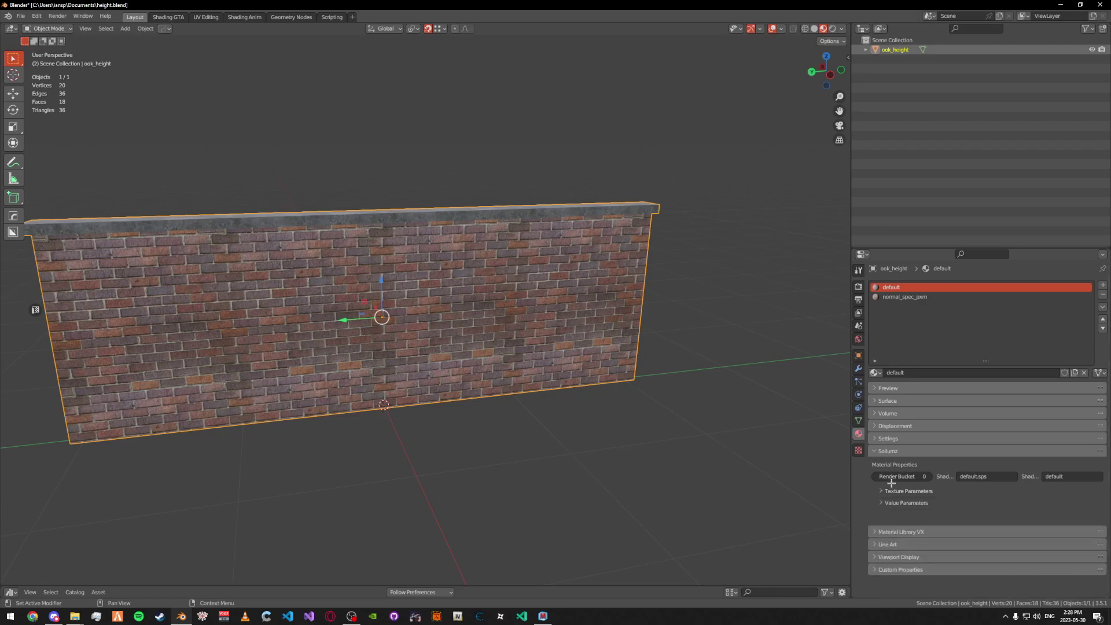
pyautogui.click(890, 452)
pyautogui.press('n')
pyautogui.press('n')
pyautogui.press('n')
pyautogui.click(710, 93)
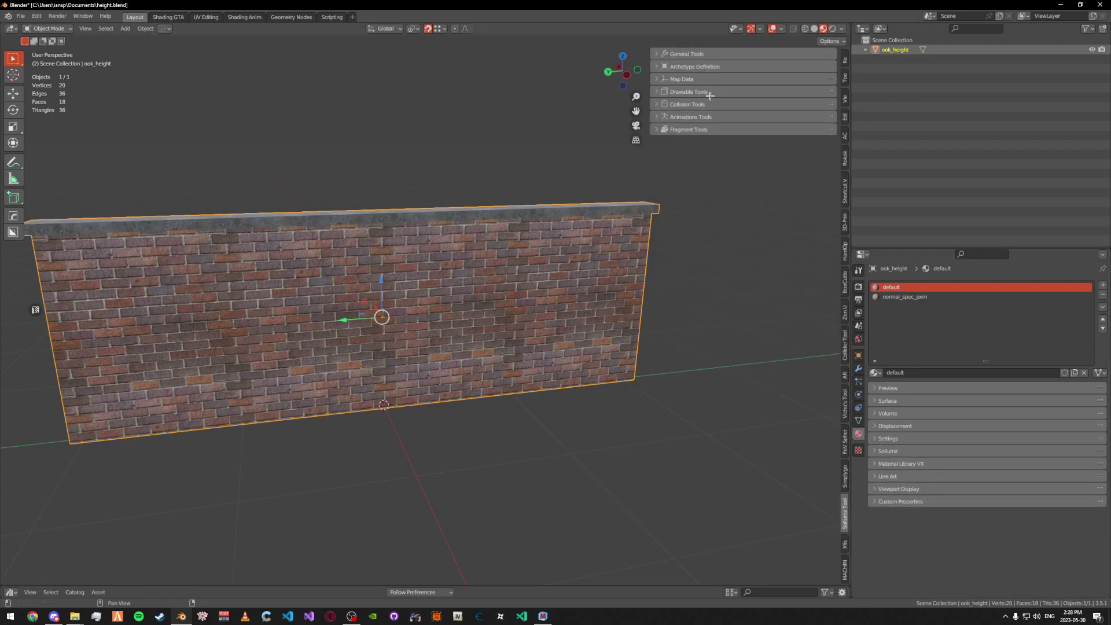
pyautogui.press('n')
pyautogui.press('v')
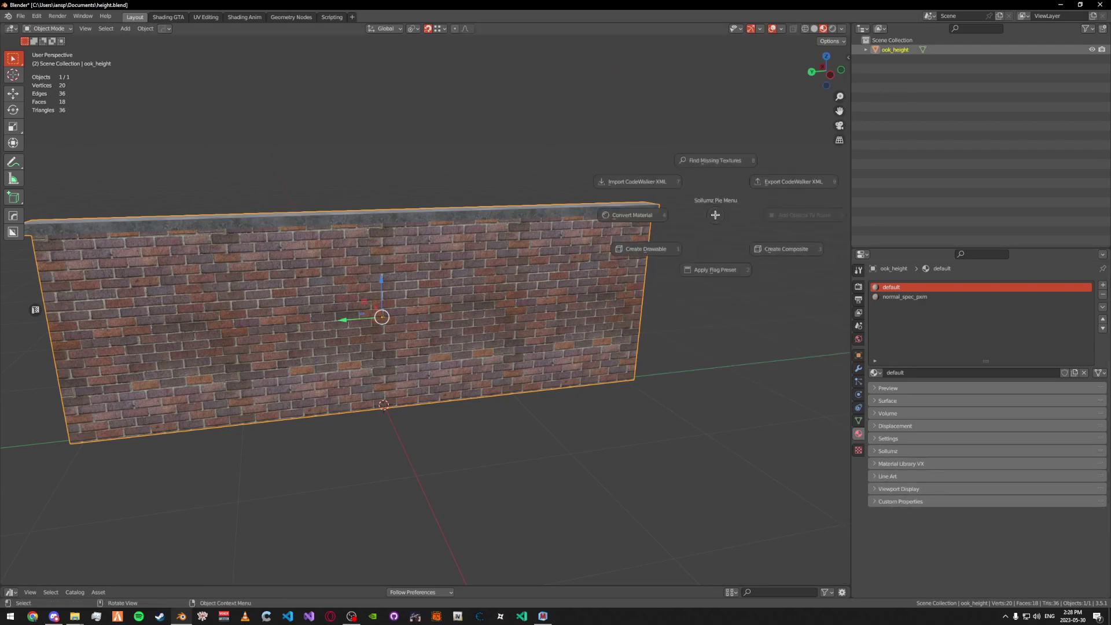
pyautogui.click(639, 279)
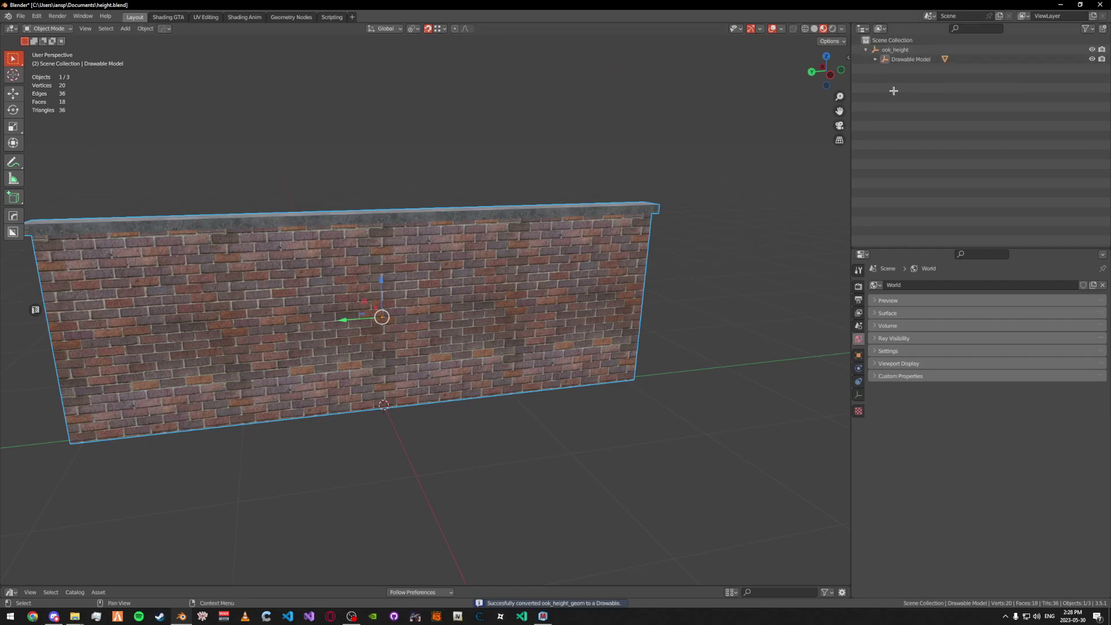
# Add a YTYP named ook_height and auto-create a Base archetype in it from the ook_height drawable.
pyautogui.press('n')
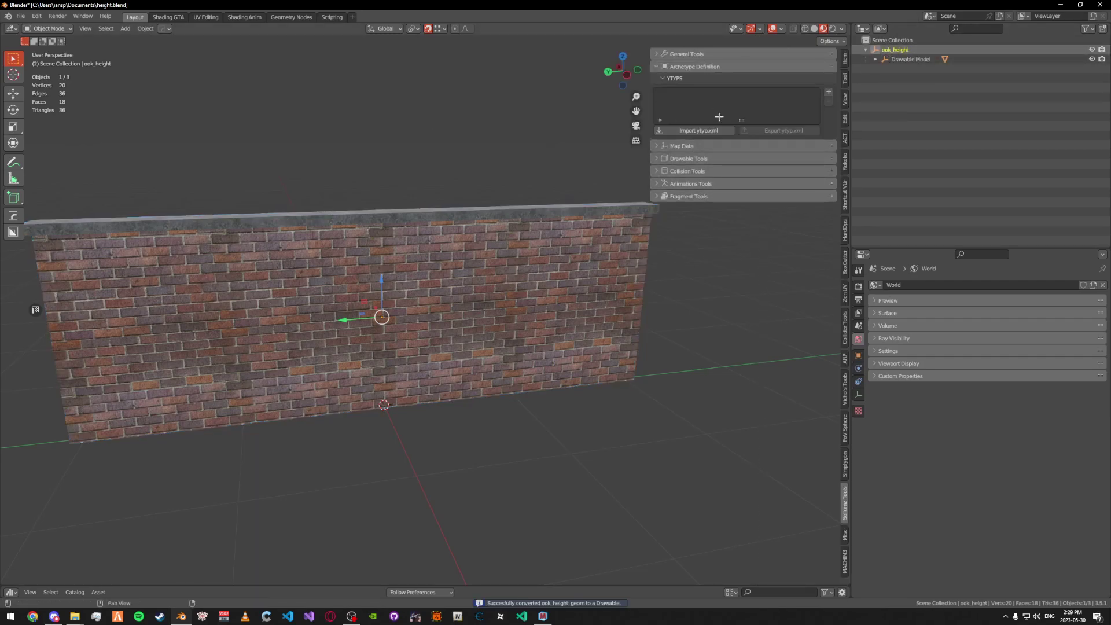
pyautogui.click(828, 91)
pyautogui.doubleClick(717, 93)
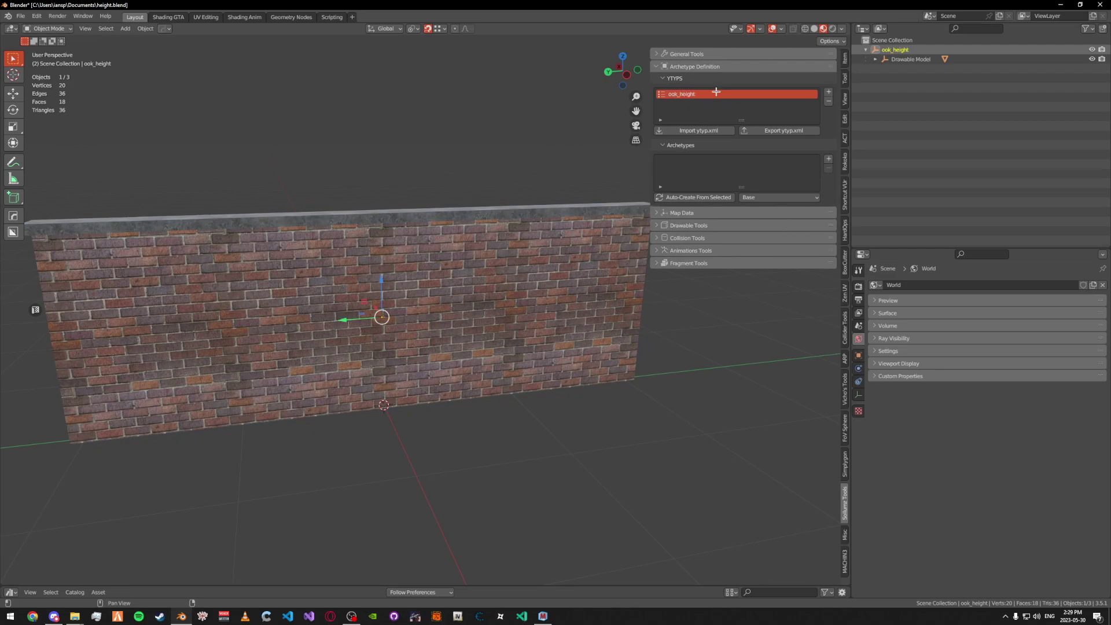
pyautogui.click(699, 198)
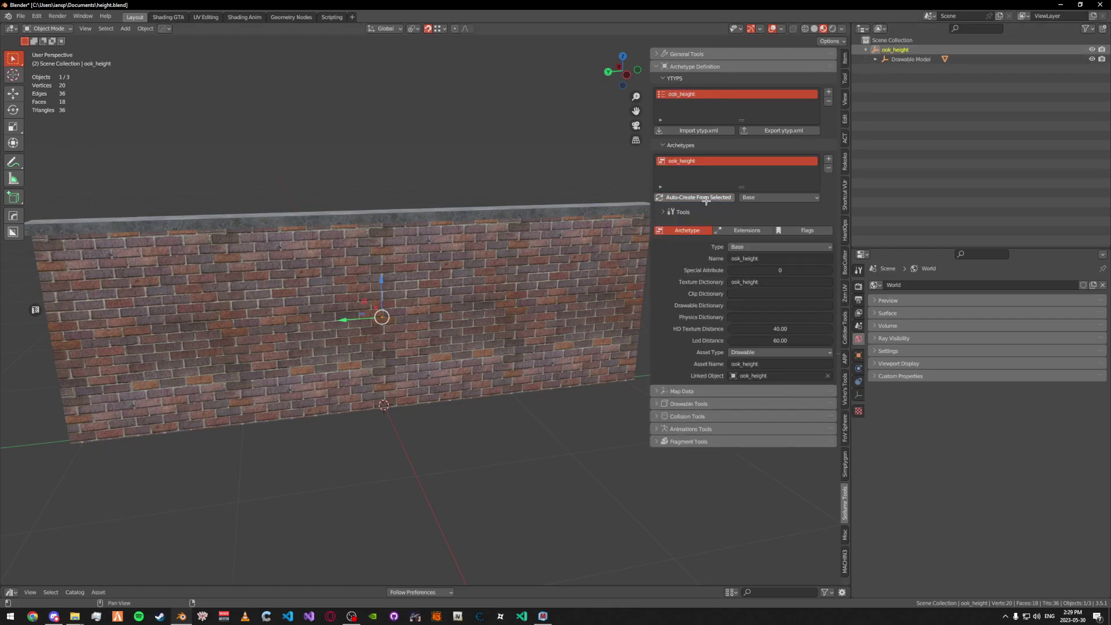
# Export the ook_height YTYP as ytyp.xml into the height folder of sollumz export.
pyautogui.click(769, 131)
pyautogui.click(320, 372)
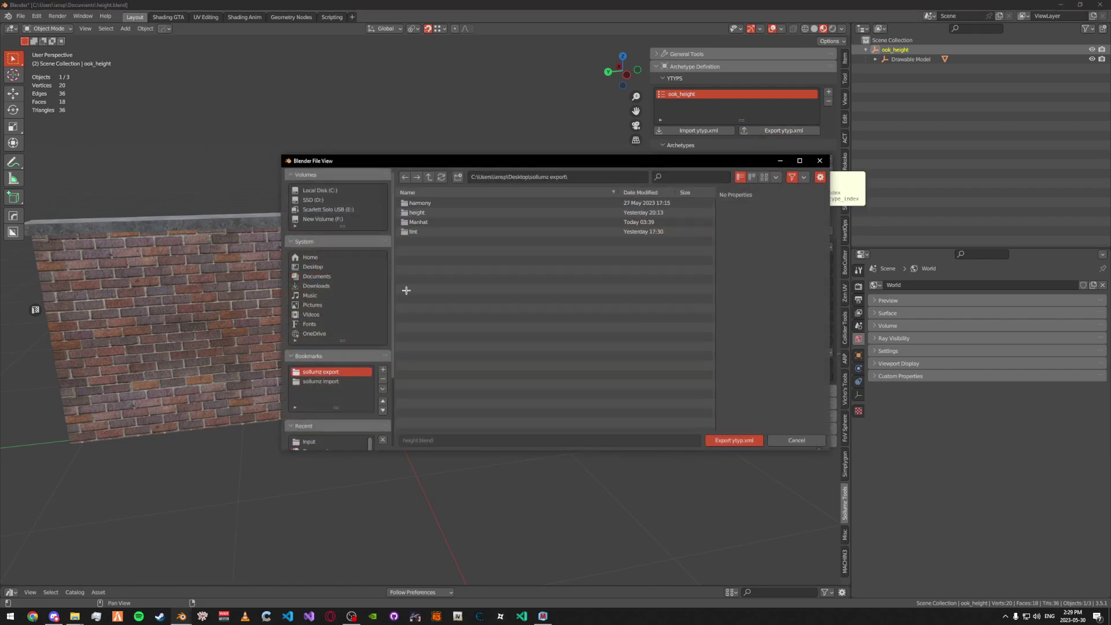
pyautogui.rightClick(435, 283)
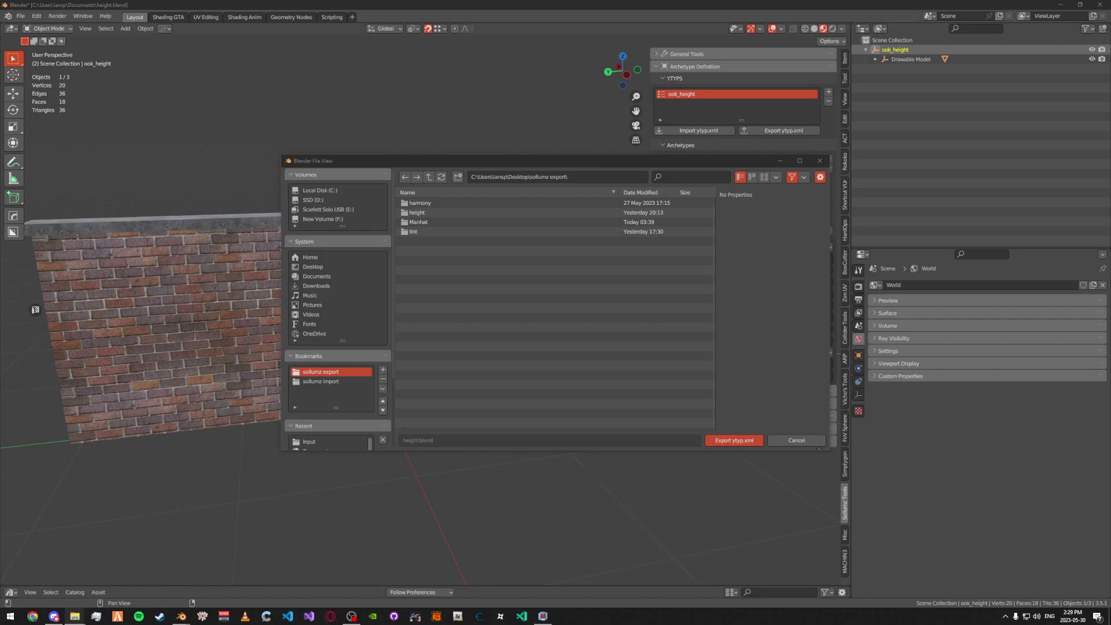
pyautogui.doubleClick(439, 213)
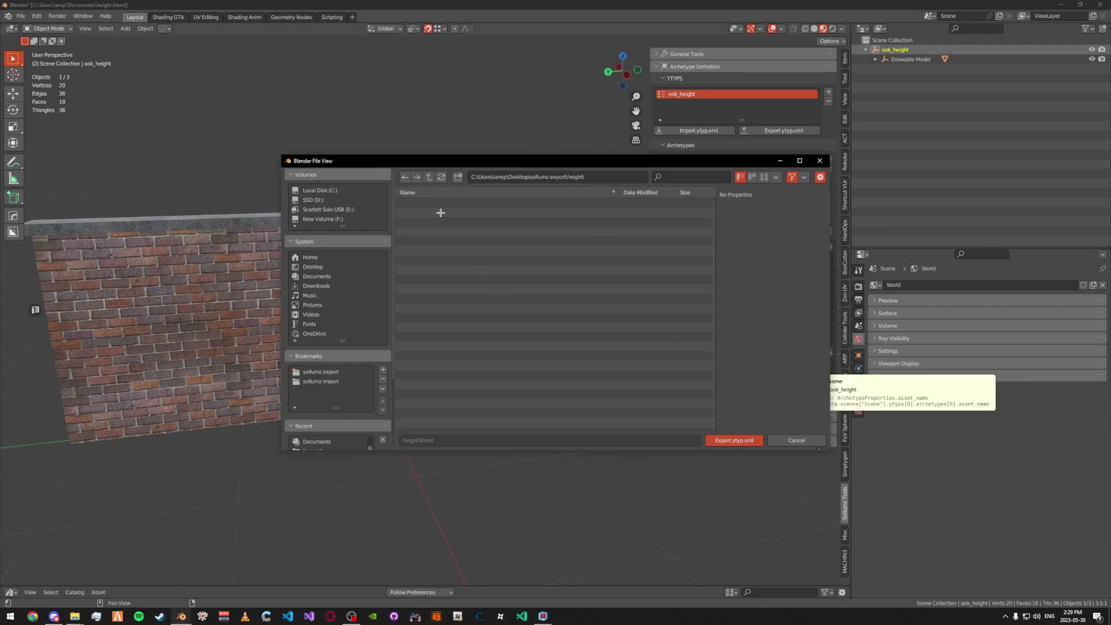
pyautogui.click(731, 440)
# Export the ook_height drawable as CodeWalker XML into the sollumz export height folder and save the Blender file.
pyautogui.press('n')
pyautogui.hotkey('ctrl', 'e')
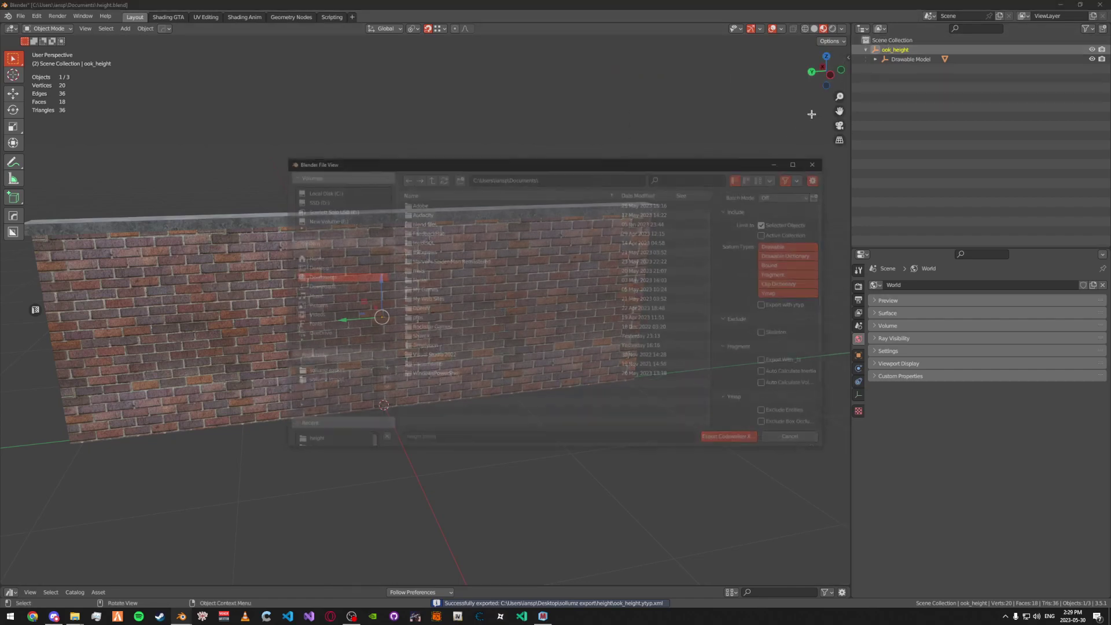
pyautogui.click(341, 372)
pyautogui.doubleClick(429, 214)
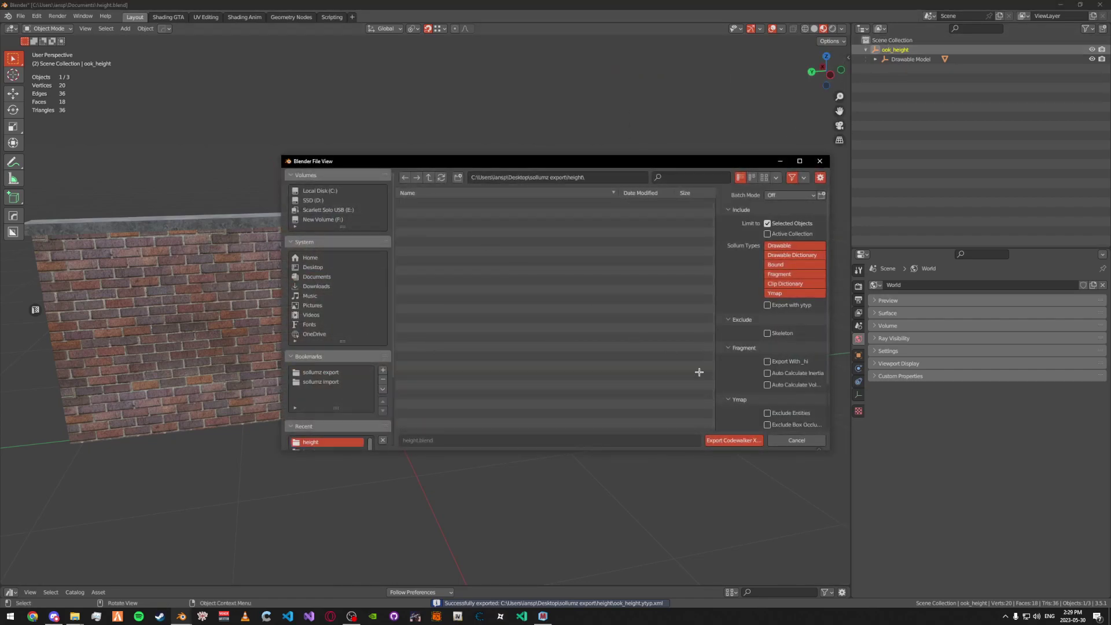
pyautogui.click(730, 441)
pyautogui.moveTo(684, 382); pyautogui.dragTo(663, 371)
pyautogui.hotkey('ctrl', 's')
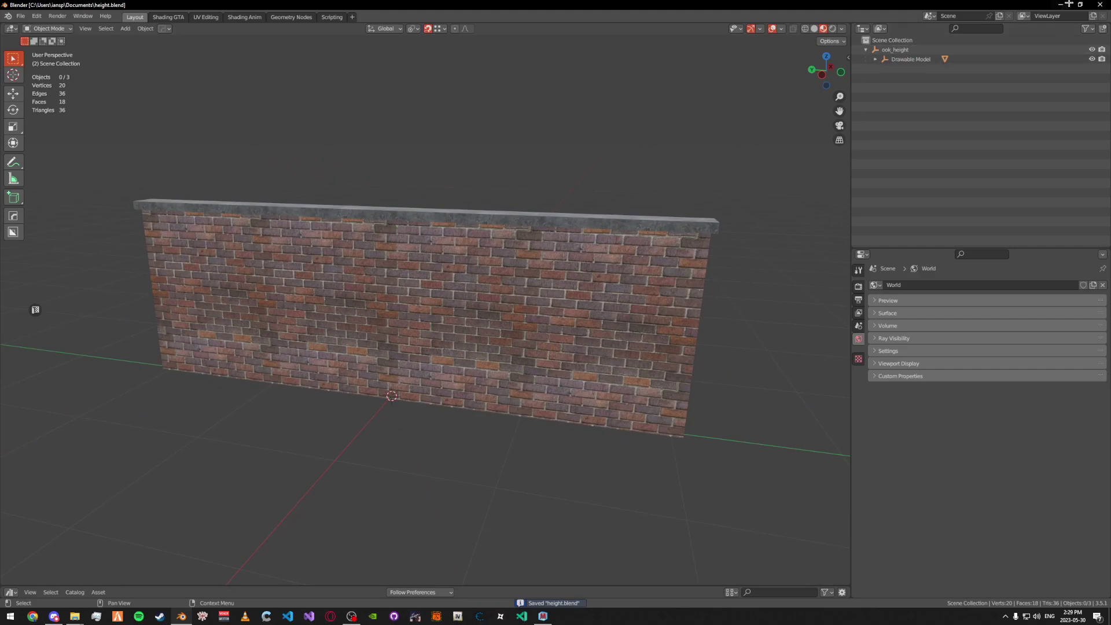
# Switch to Folders2YTD and set the format output to DDS Files and the quality to Best Quality.
pyautogui.click(1069, 4)
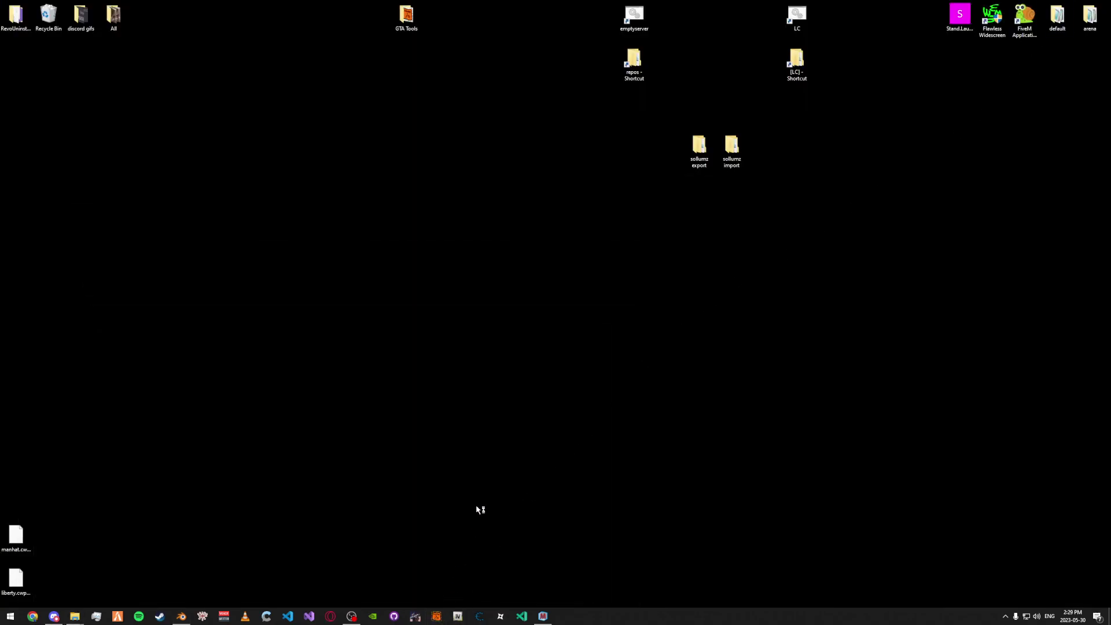
pyautogui.moveTo(543, 145); pyautogui.dragTo(521, 209)
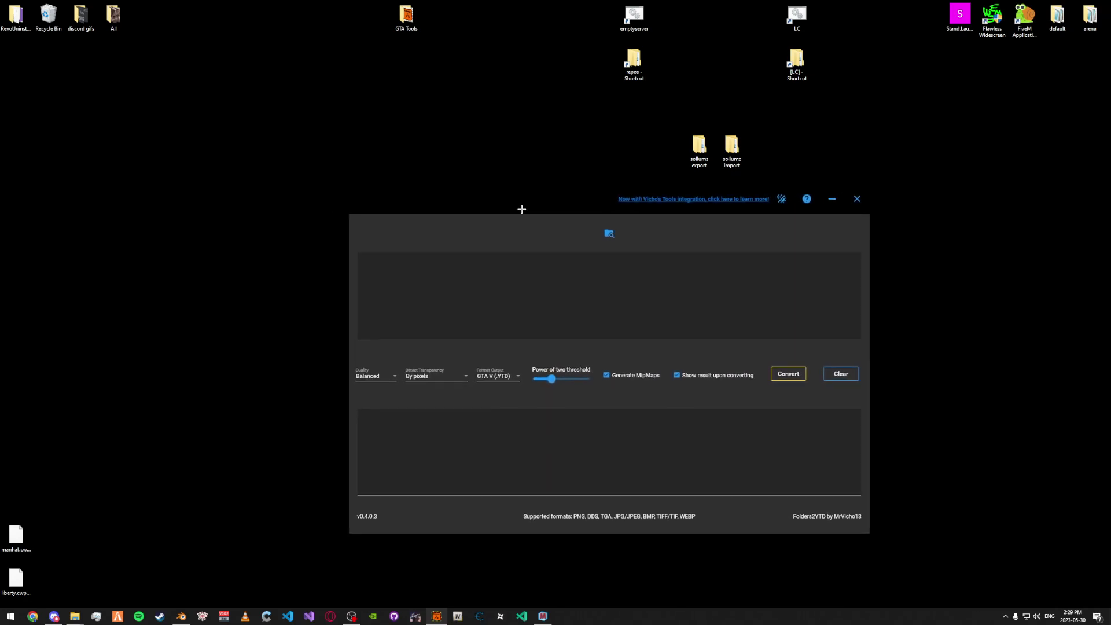
pyautogui.moveTo(508, 287); pyautogui.dragTo(511, 343)
pyautogui.click(493, 389)
pyautogui.click(491, 391)
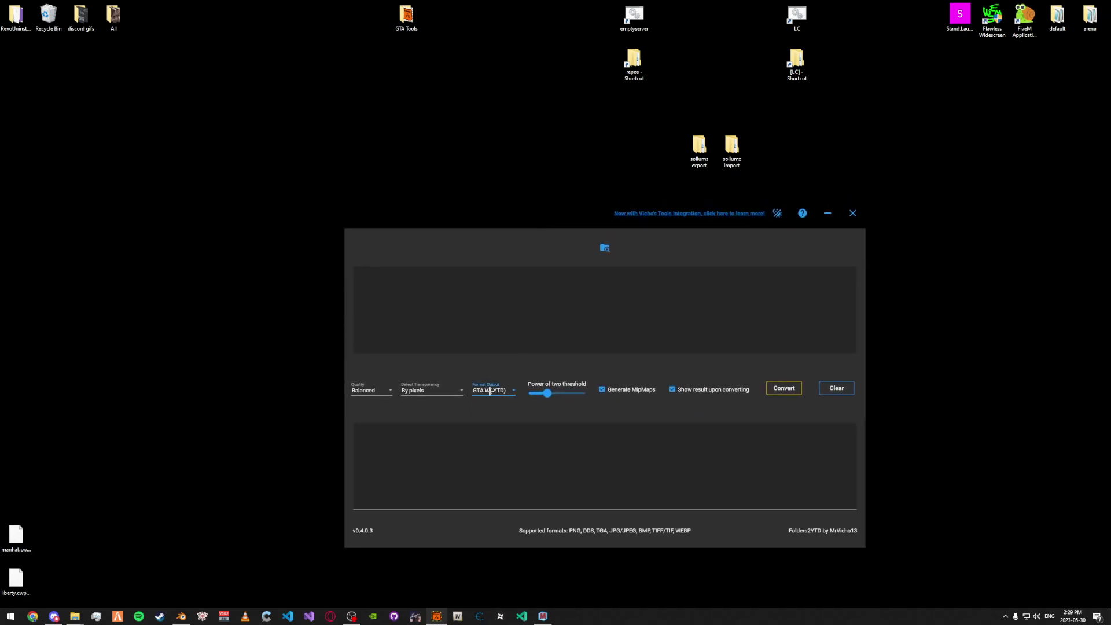
pyautogui.click(488, 387)
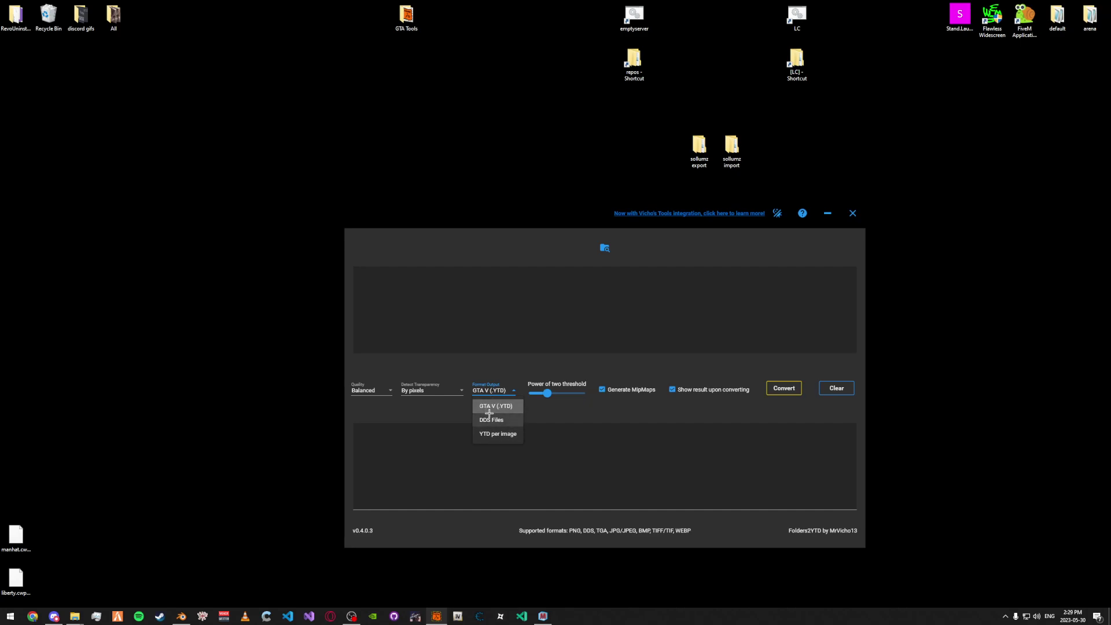
pyautogui.click(504, 419)
pyautogui.click(501, 391)
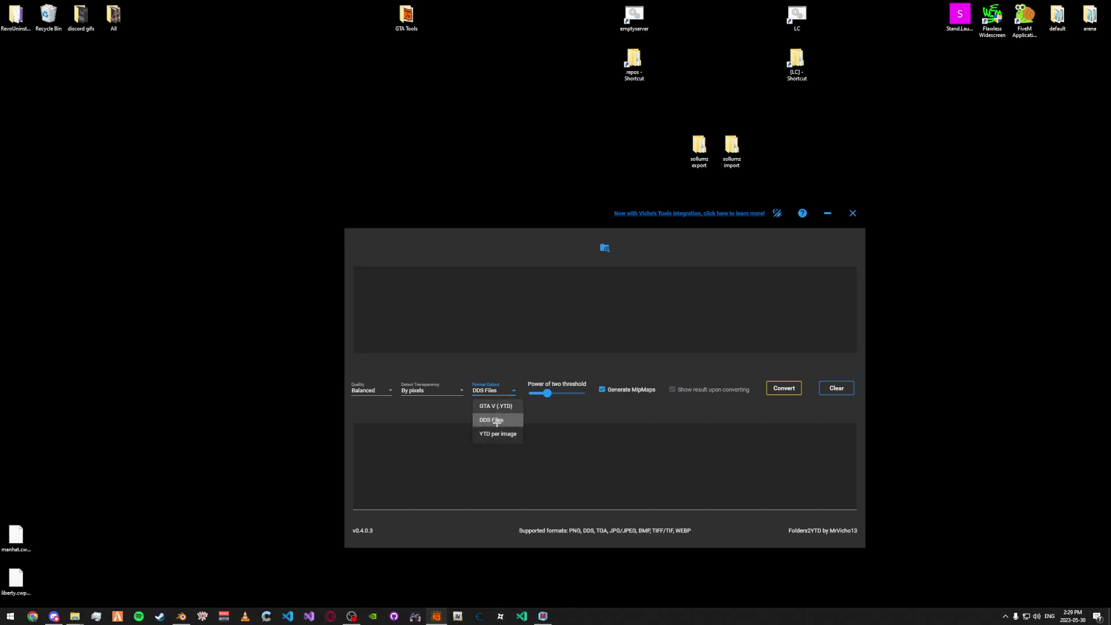
pyautogui.click(497, 420)
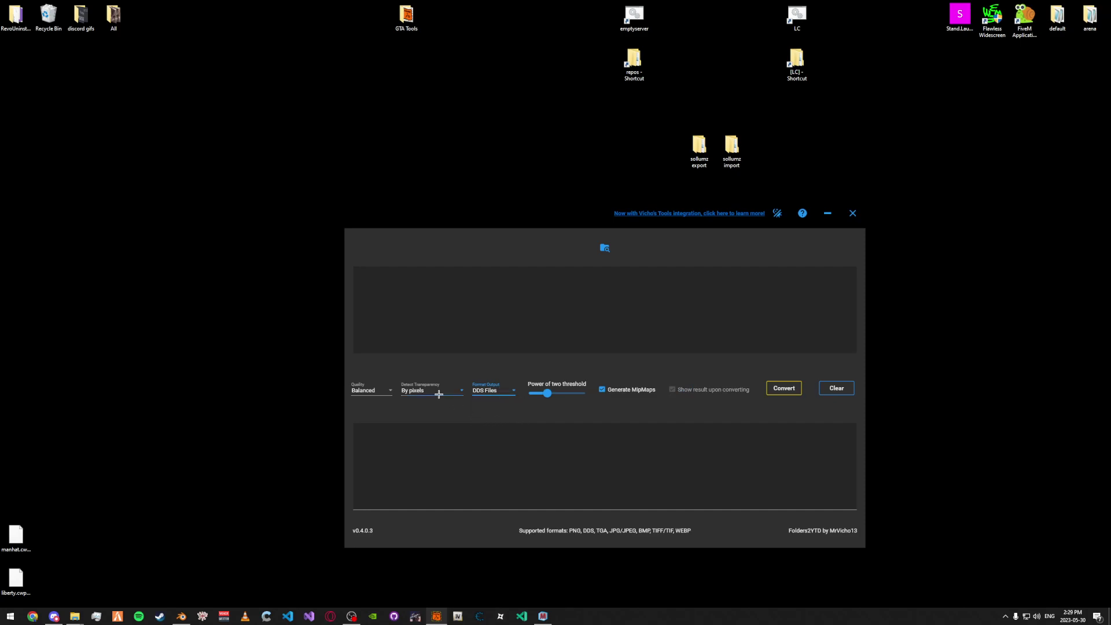
pyautogui.click(373, 392)
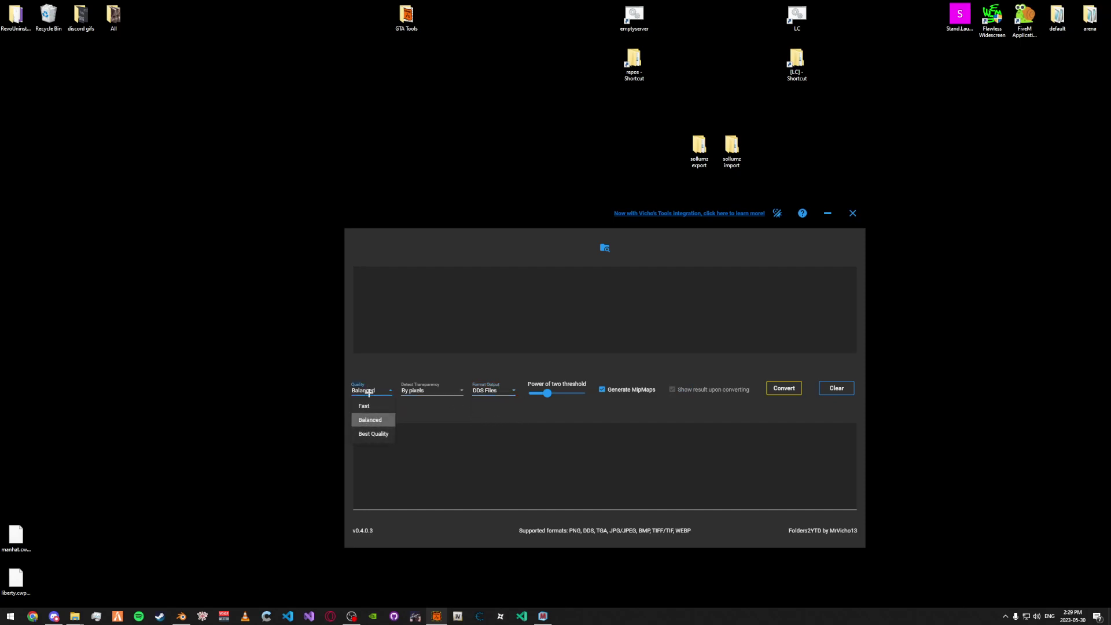
pyautogui.click(378, 433)
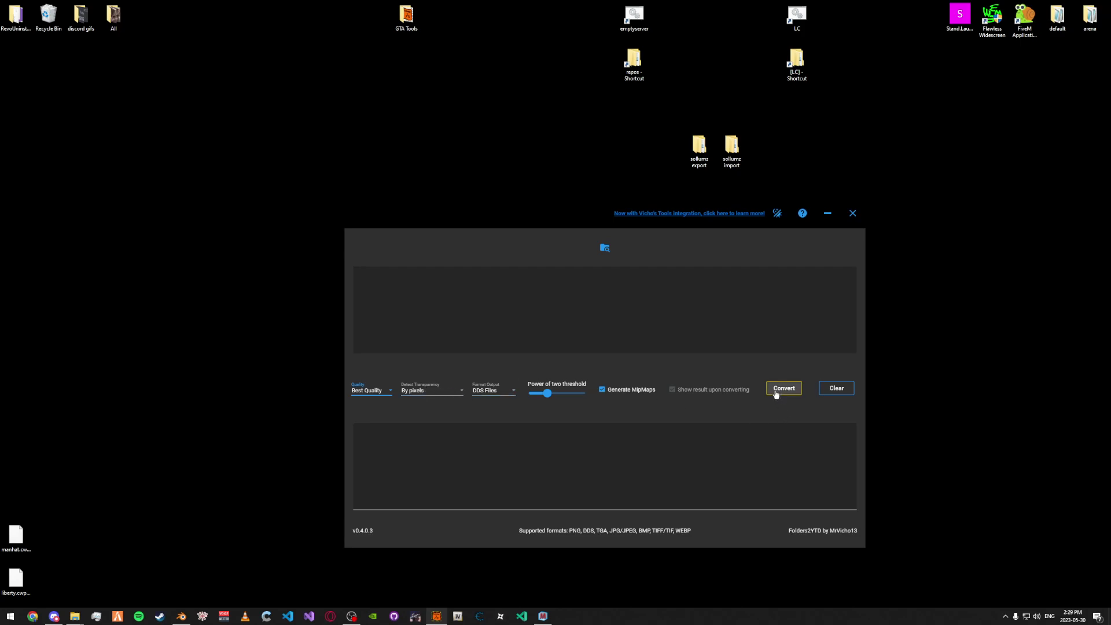
# Convert the images in the sollumz export\height\ook_height folder to DDS and close the converter.
pyautogui.click(604, 247)
pyautogui.click(488, 222)
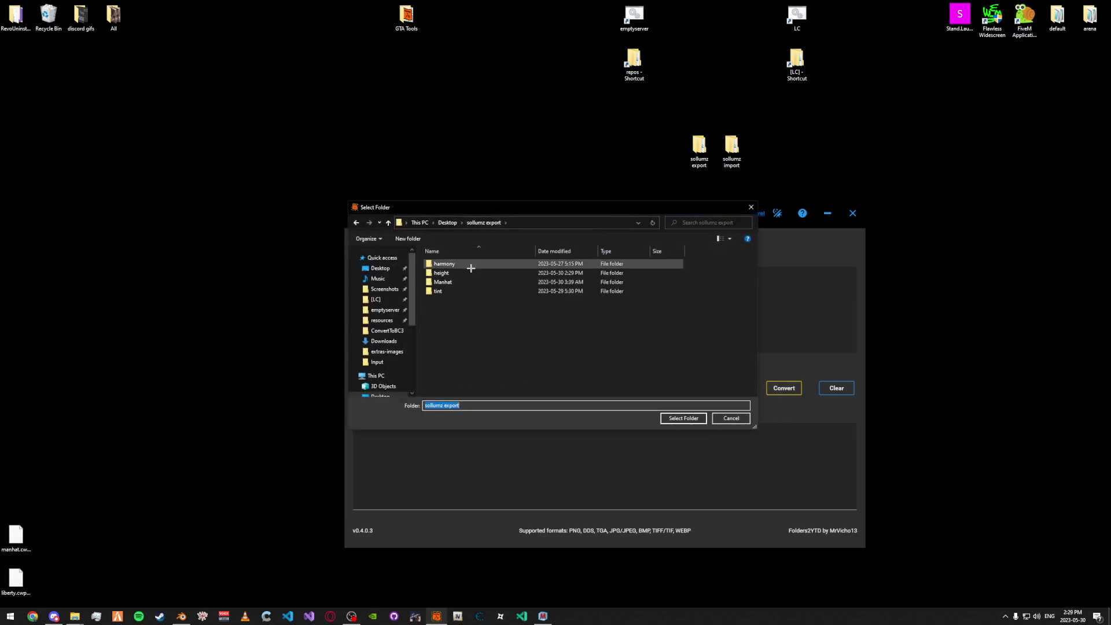
pyautogui.doubleClick(467, 277)
pyautogui.doubleClick(477, 265)
pyautogui.click(683, 418)
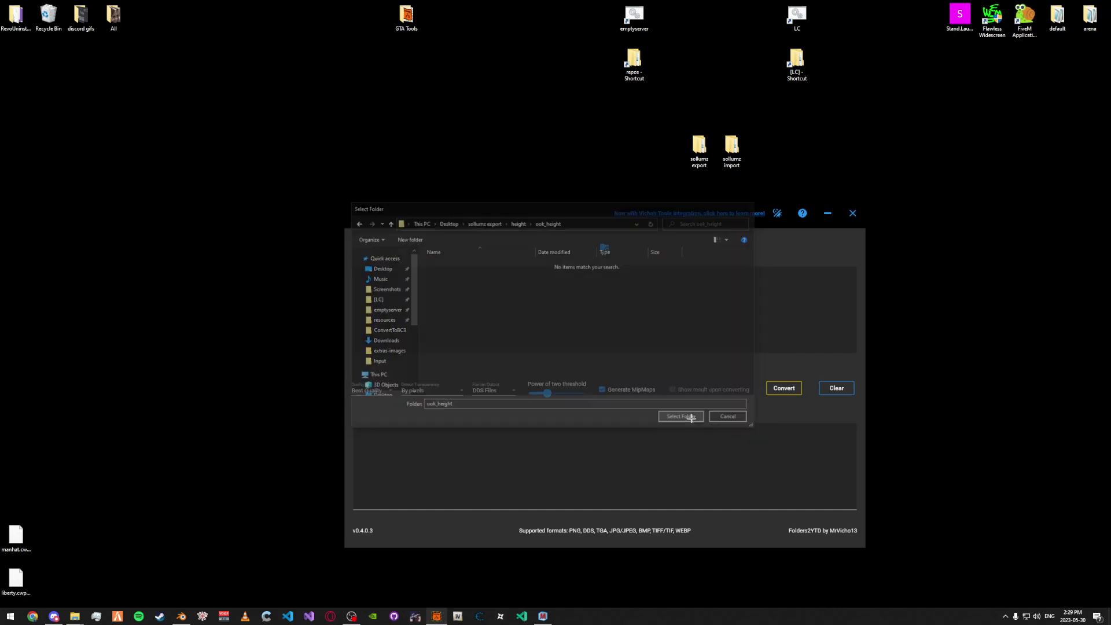
pyautogui.click(784, 388)
pyautogui.click(602, 340)
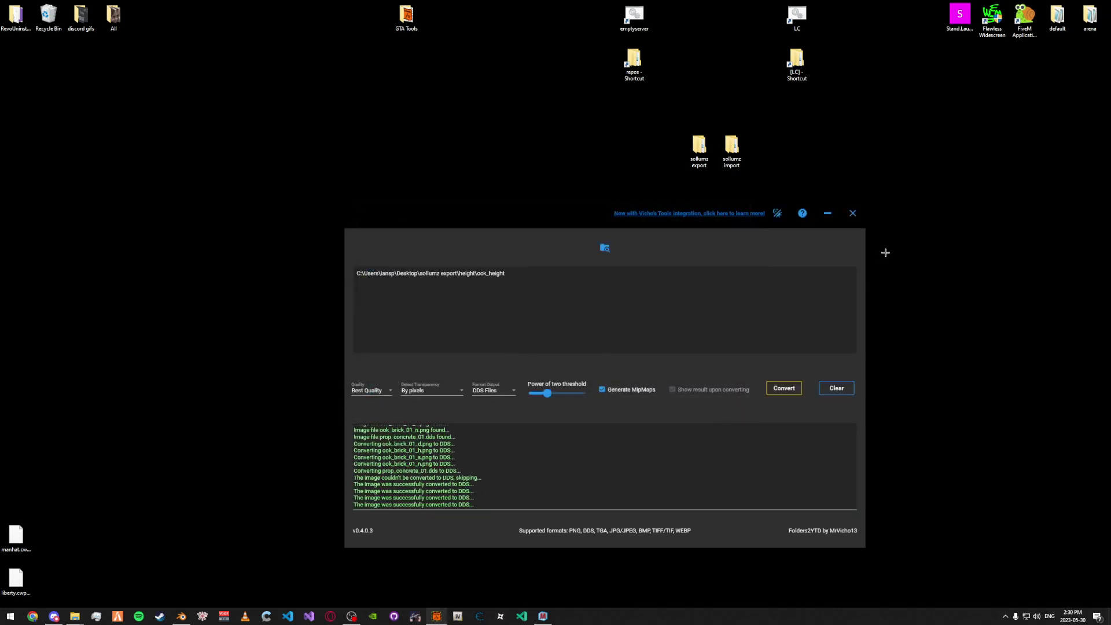
pyautogui.click(851, 214)
# Launch CodeWalker's RPF Explorer and delete ook_height.ydr from the iv_ytd folder.
pyautogui.rightClick(202, 614)
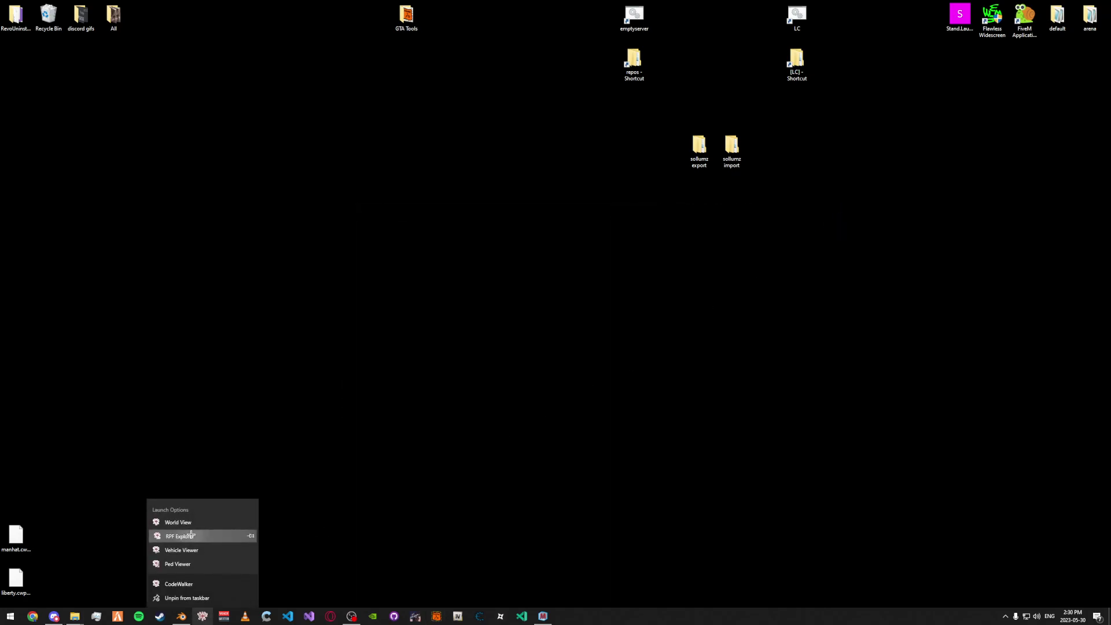
pyautogui.click(187, 536)
pyautogui.moveTo(294, 33); pyautogui.dragTo(688, 233)
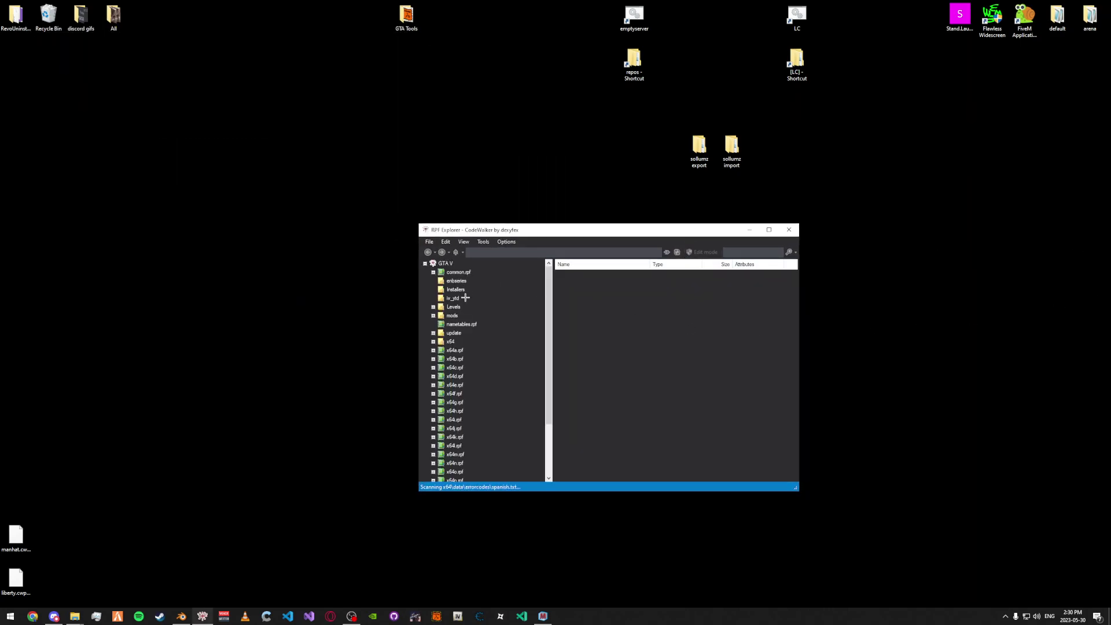
pyautogui.click(455, 298)
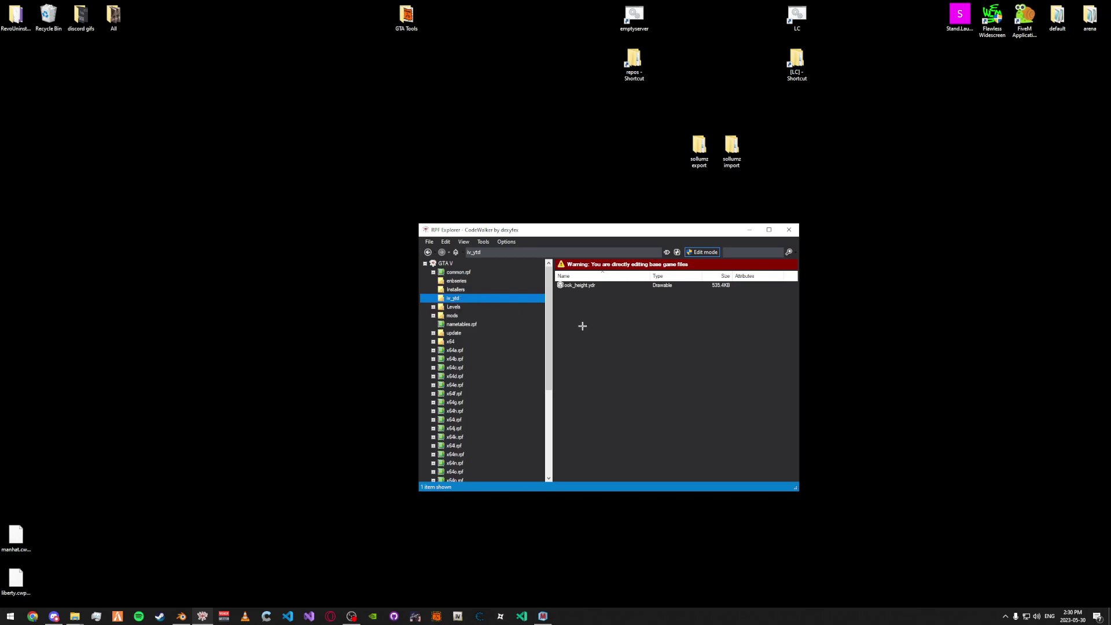
pyautogui.click(593, 284)
pyautogui.rightClick(593, 285)
pyautogui.click(627, 441)
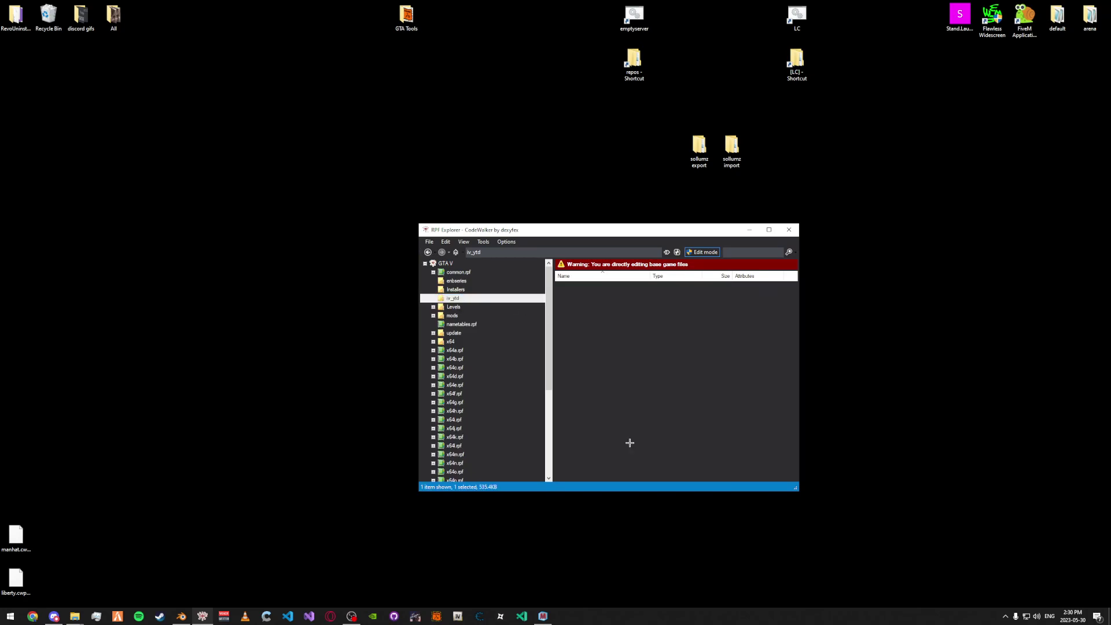
# Delete the iv_ytd folder from the GTA V root directory.
pyautogui.click(445, 264)
pyautogui.click(585, 308)
pyautogui.rightClick(586, 308)
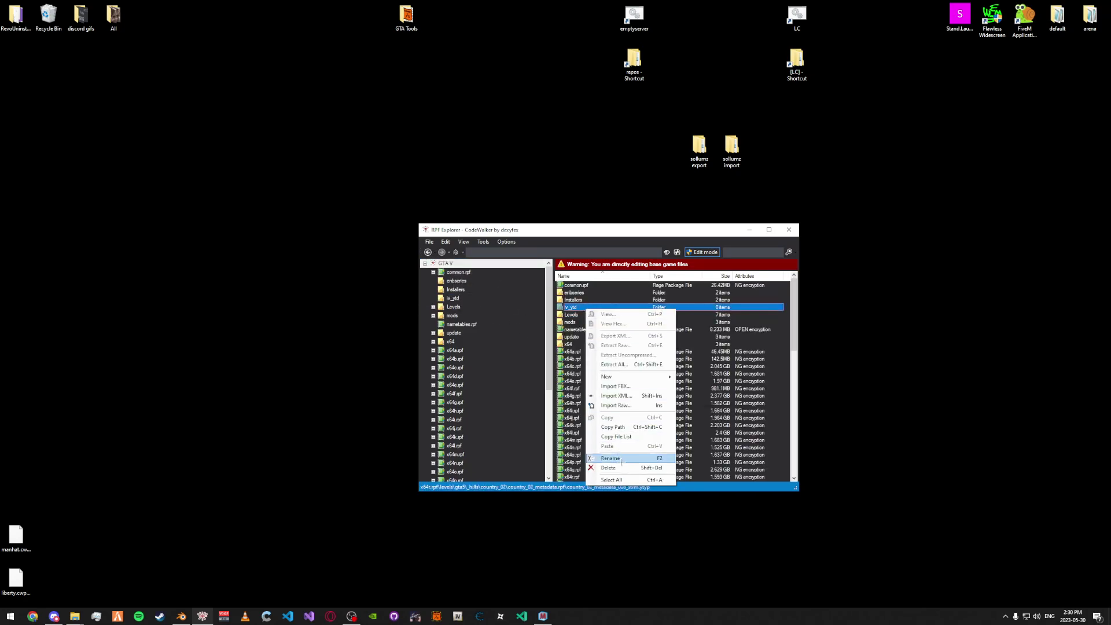
pyautogui.click(620, 468)
# Create a new RPF archive named 3dmods in the GTA V root directory.
pyautogui.rightClick(783, 314)
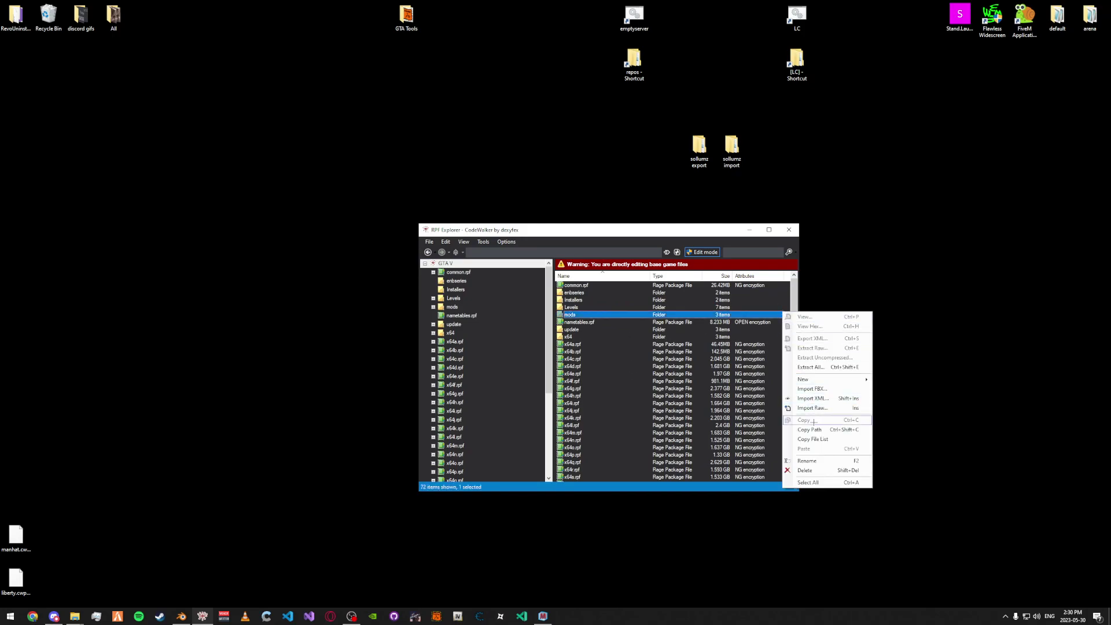
pyautogui.moveTo(822, 379)
pyautogui.click(903, 386)
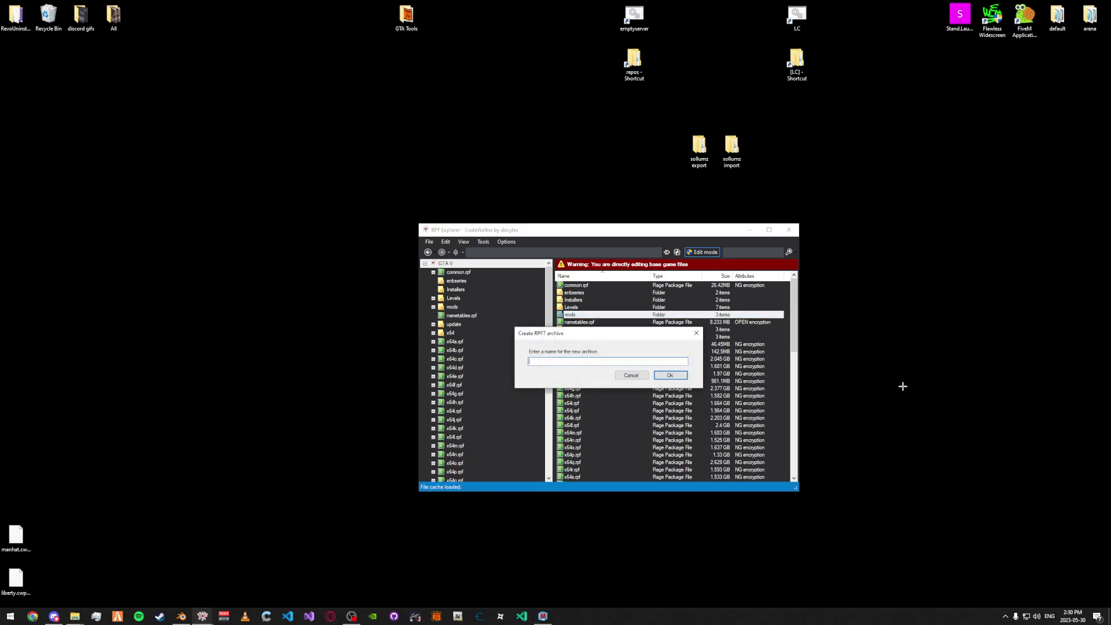
pyautogui.write('3dmods')
pyautogui.press('Return')
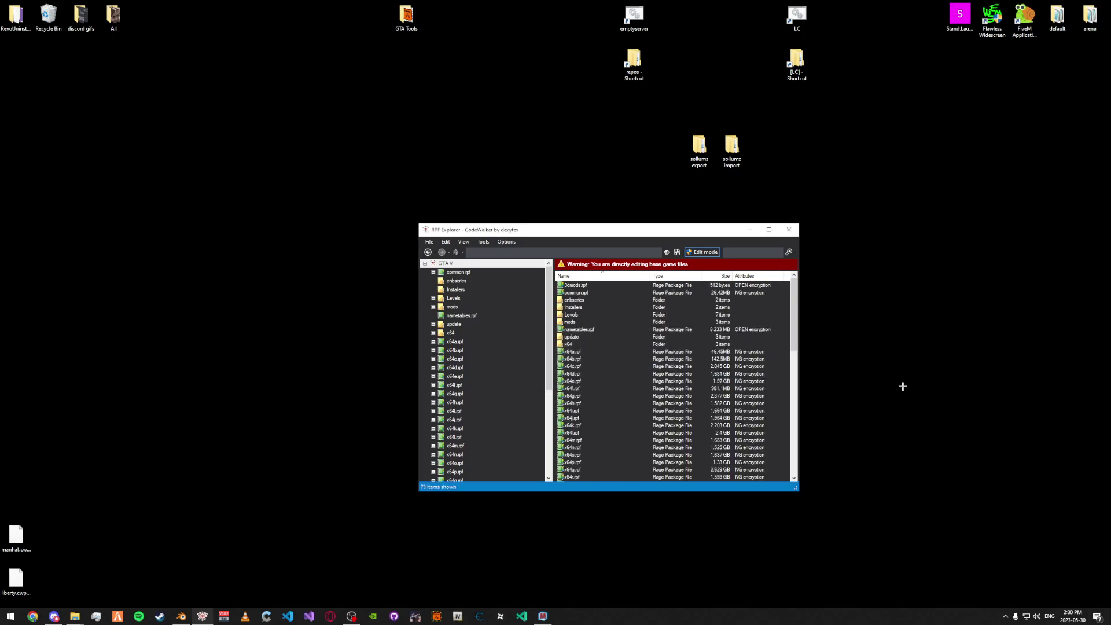
# Open 3dmods.rpf and create a nested RPF archive named height inside it.
pyautogui.doubleClick(579, 284)
pyautogui.rightClick(598, 328)
pyautogui.moveTo(642, 397)
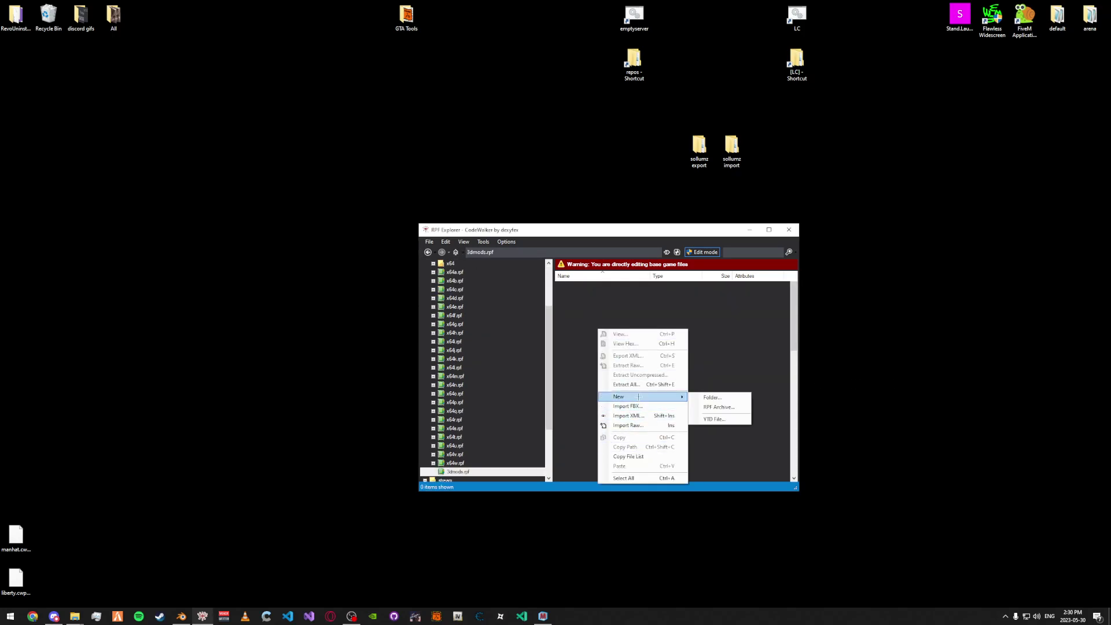
pyautogui.click(714, 407)
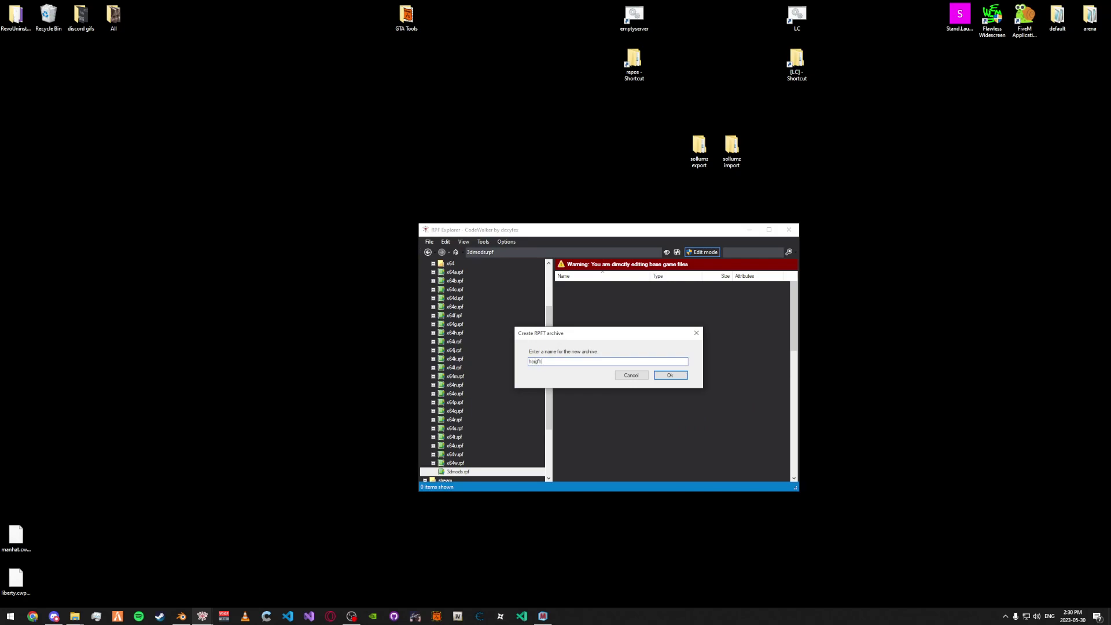
pyautogui.write('height')
pyautogui.press('Return')
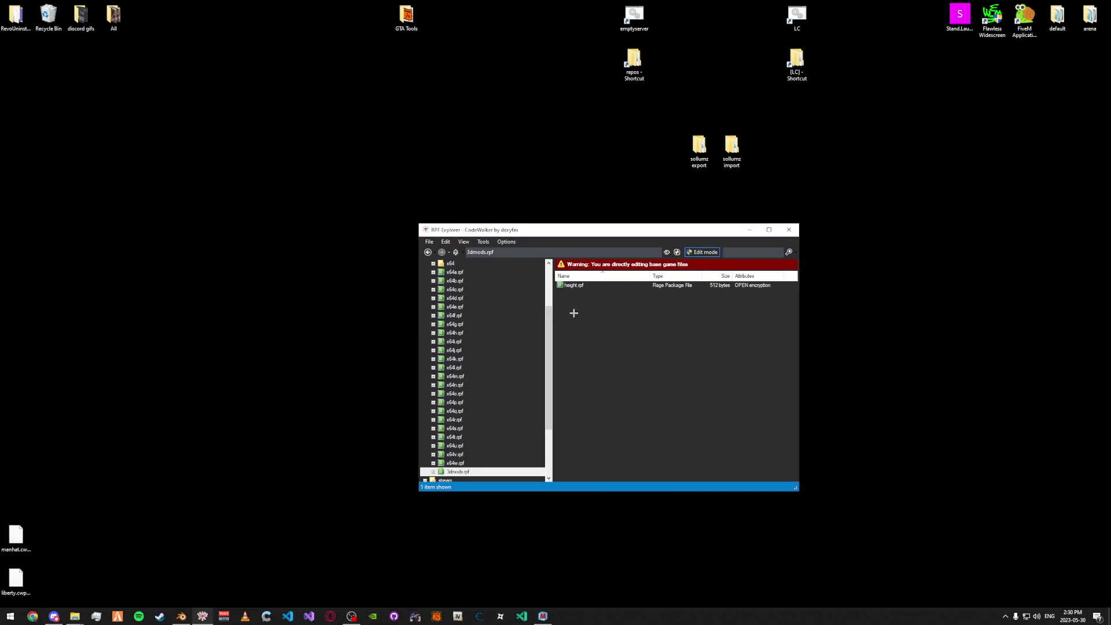
# Open height.rpf and import the exported ook_height drawable and archetype definition files into it.
pyautogui.doubleClick(583, 284)
pyautogui.moveTo(1110, 341); pyautogui.dragTo(679, 368)
pyautogui.click(598, 294)
# View the ook_height.ydr model, inspect the brick wall's parallax surface up close from an angle, and close the viewer.
pyautogui.doubleClick(594, 285)
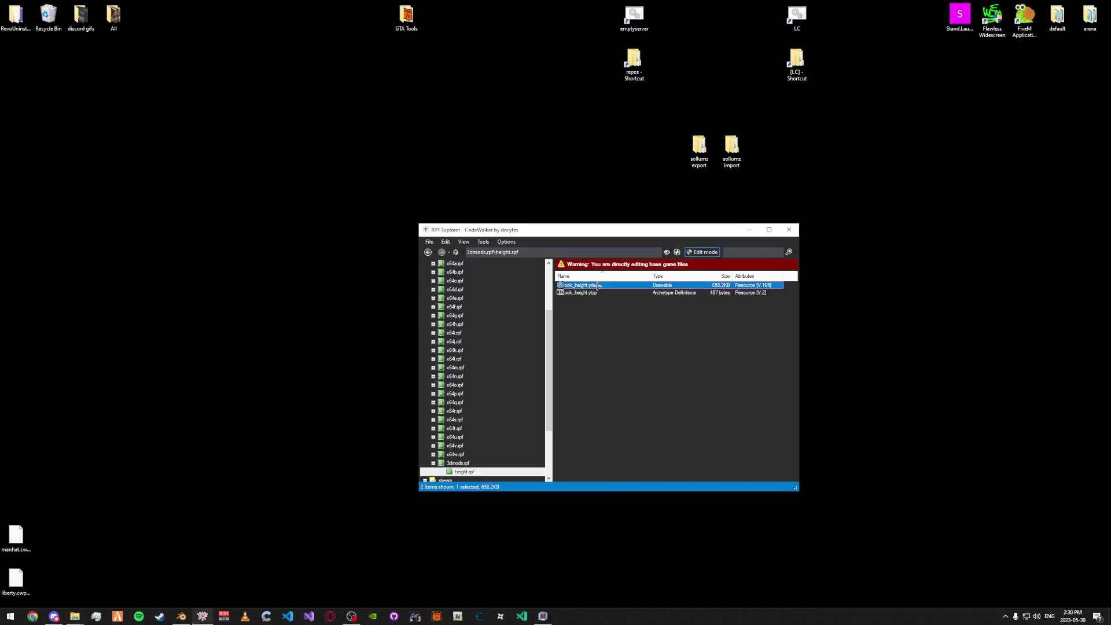
pyautogui.moveTo(397, 224); pyautogui.dragTo(324, 174)
pyautogui.click(410, 66)
pyautogui.moveTo(654, 290); pyautogui.dragTo(635, 240)
pyautogui.scroll(3, 579, 284)
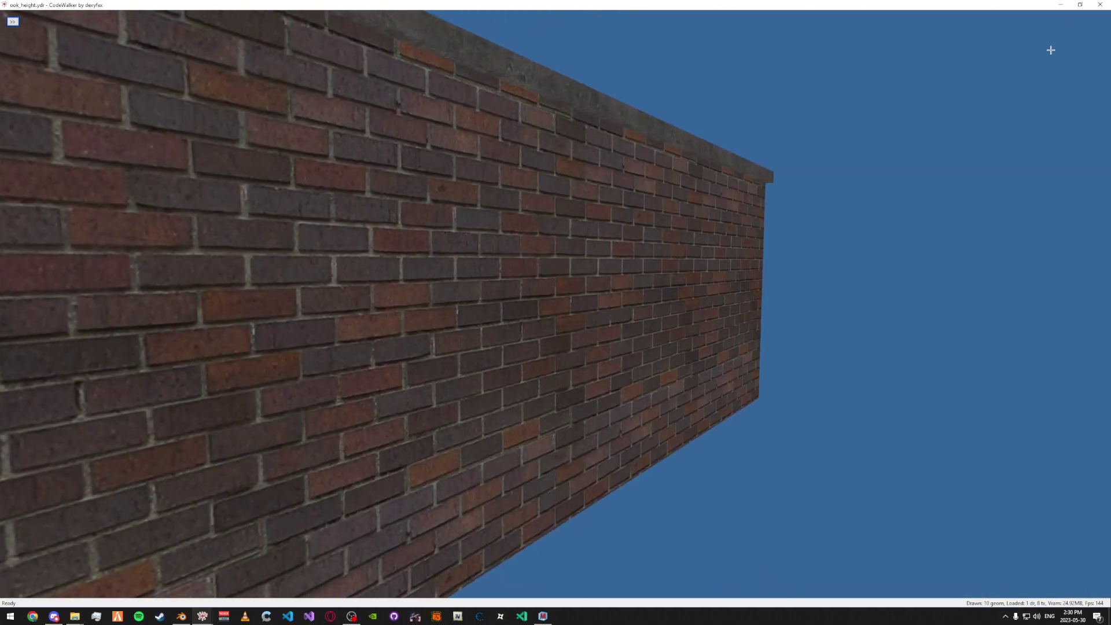
pyautogui.click(1100, 4)
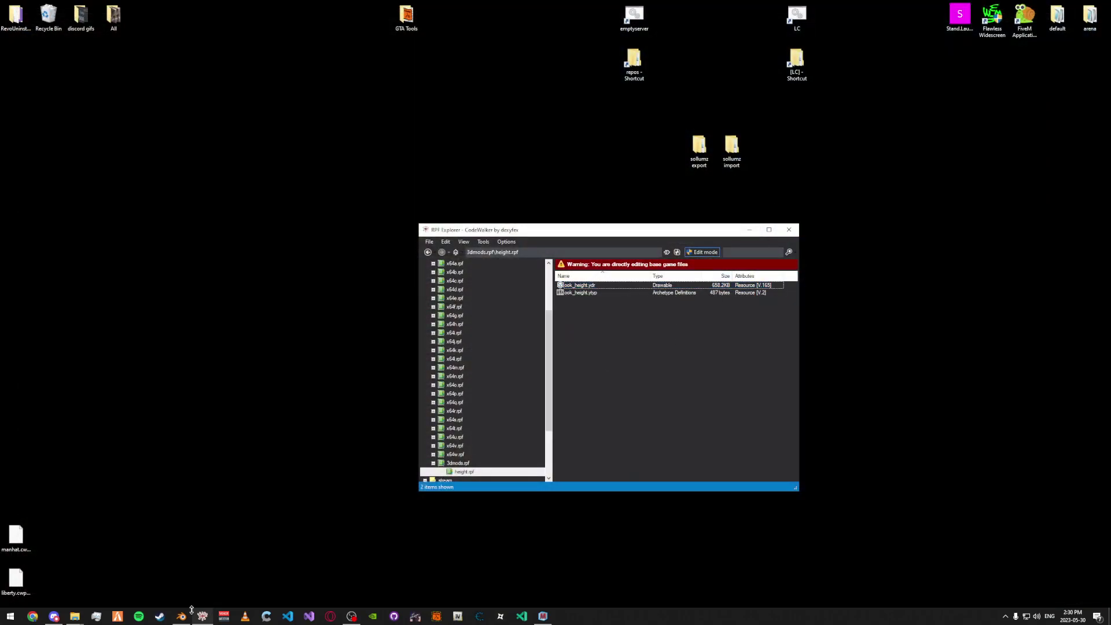